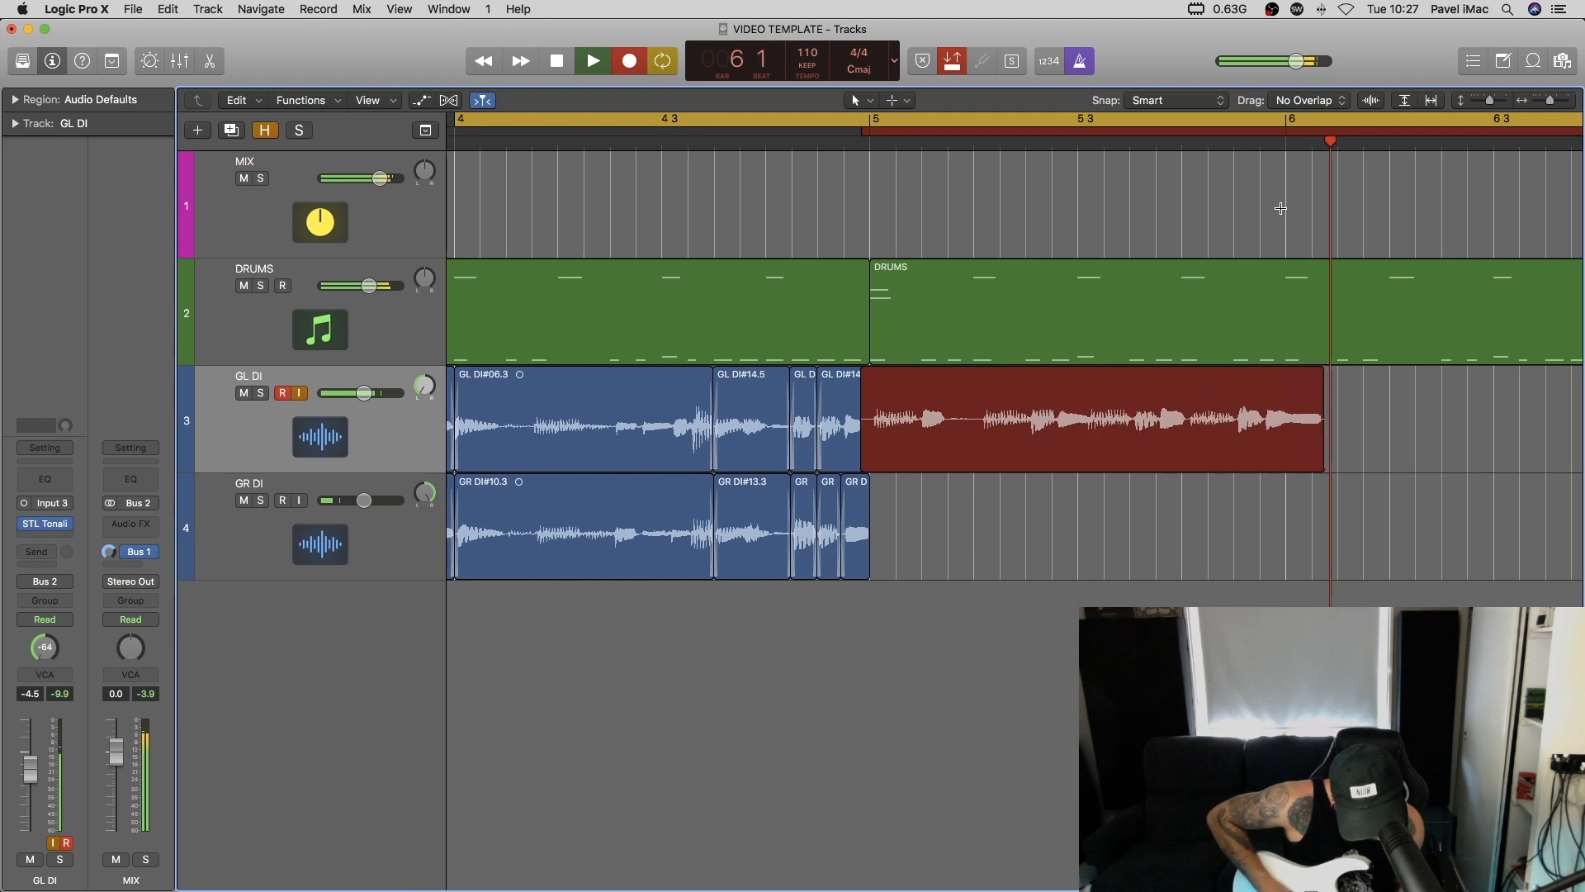
Stop the GL DI recording and trim the new take to run from bar 5 to bar 6.
key("space")
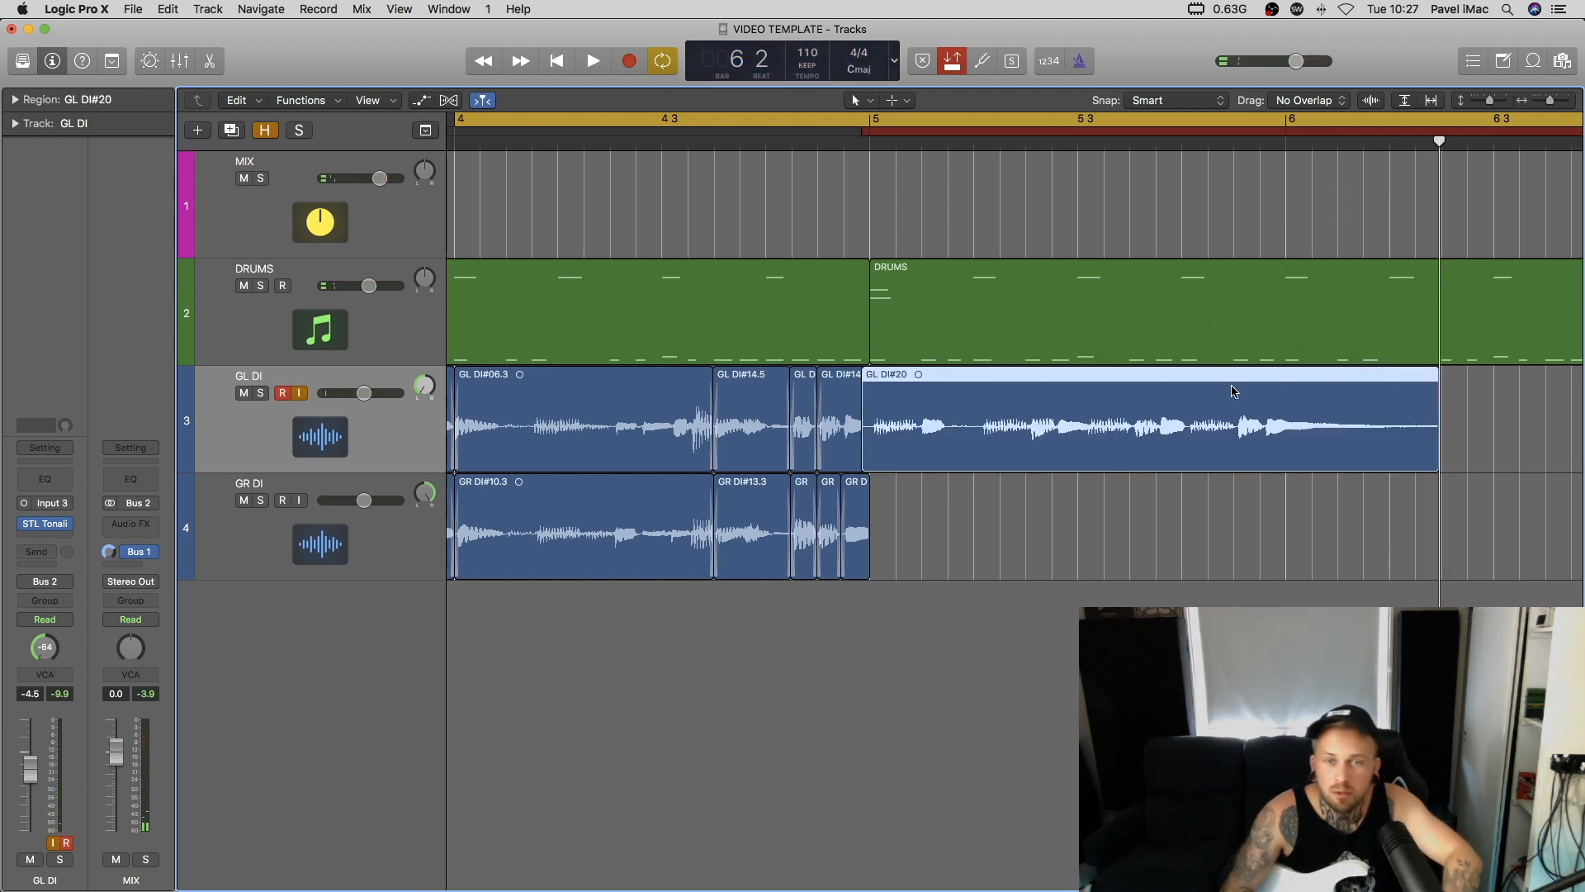
scroll(1158, 417, "right", 3)
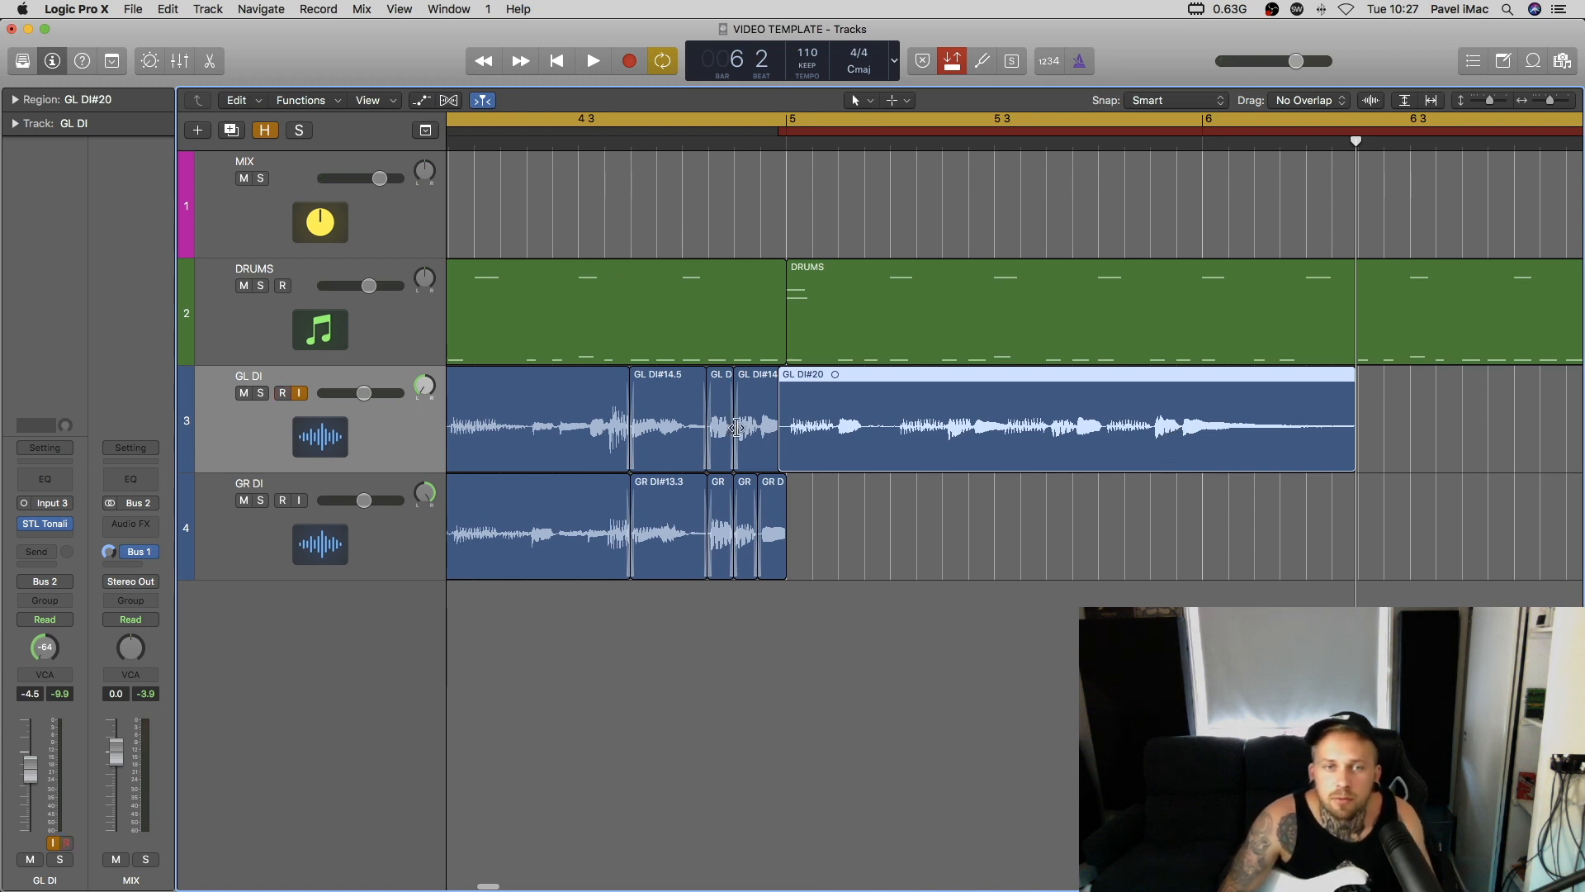
left_click(759, 390)
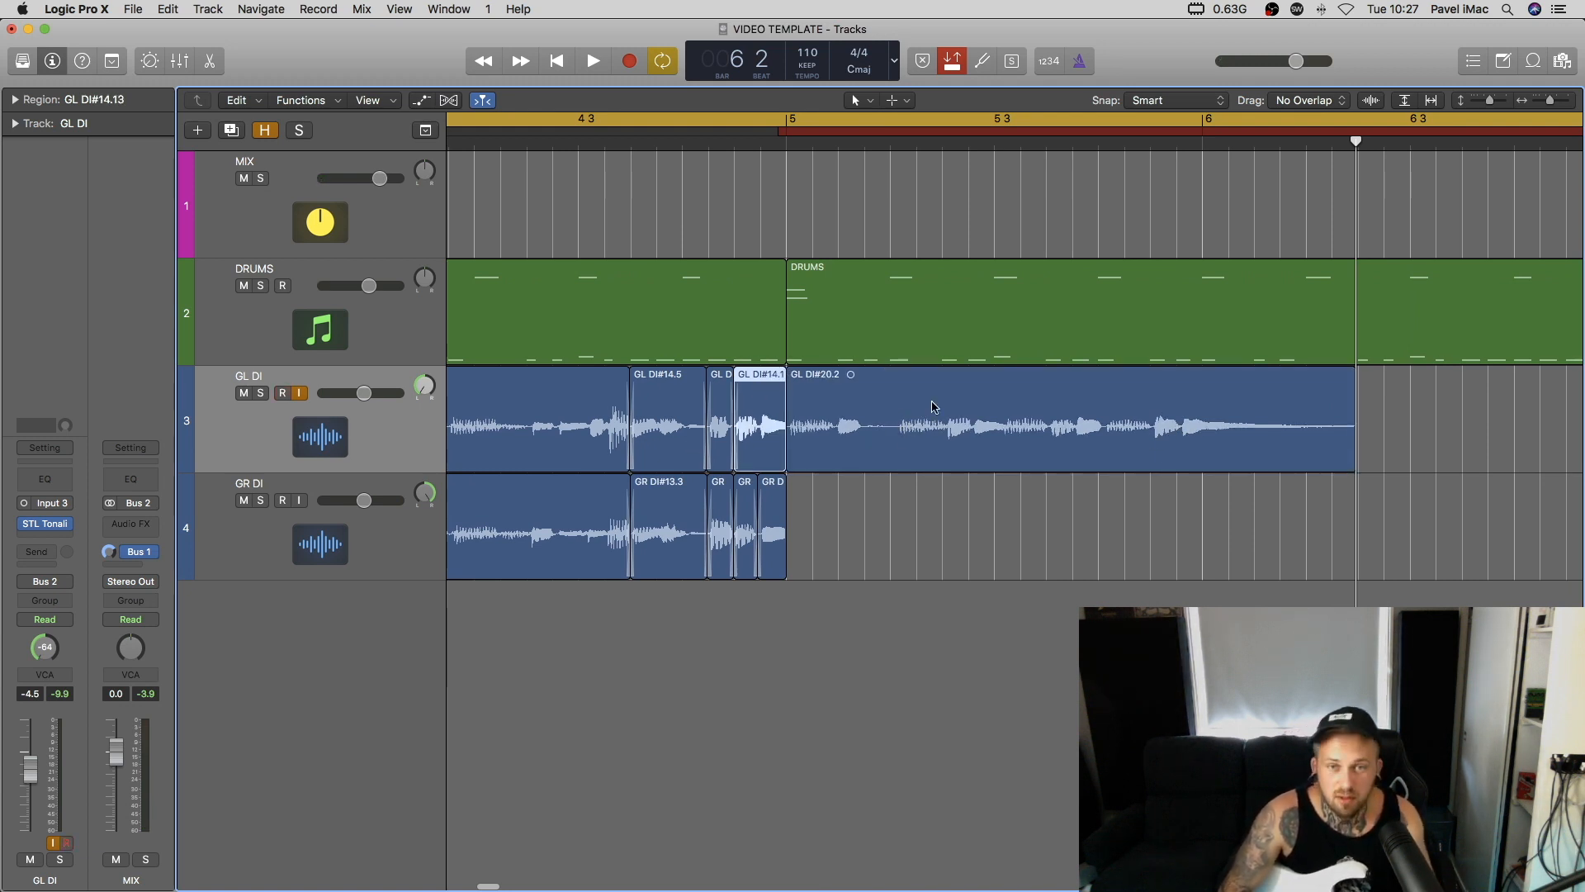
left_click_drag(1204, 455, 1476, 438)
key("Delete")
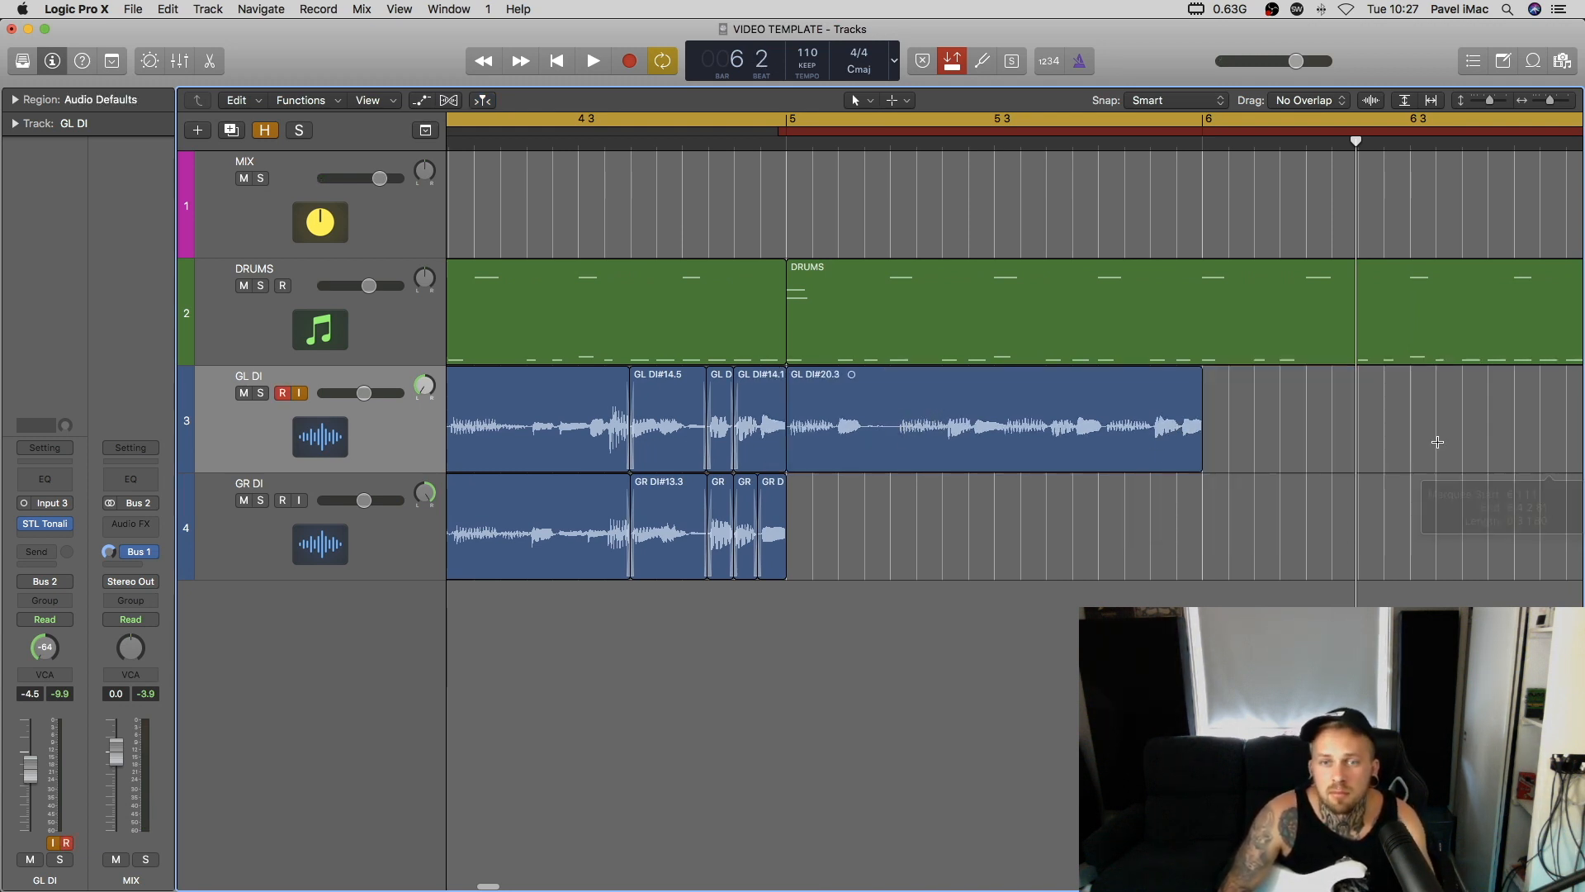
Record a matching right guitar take on the GR DI track starting at bar 5.
left_click(382, 519)
left_click(283, 393)
key("r")
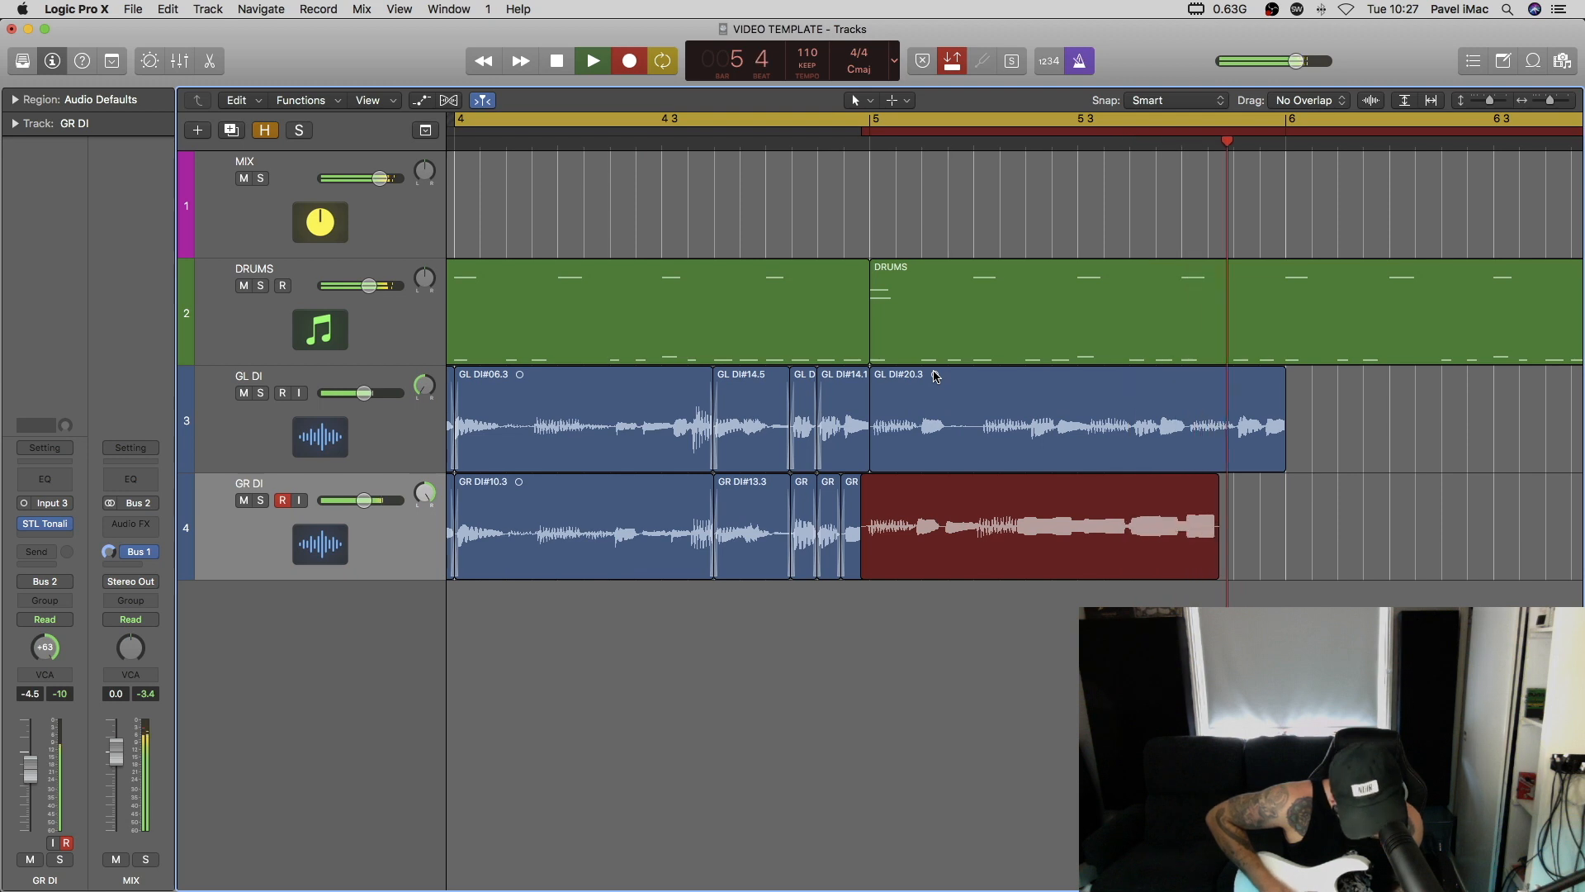
key("space")
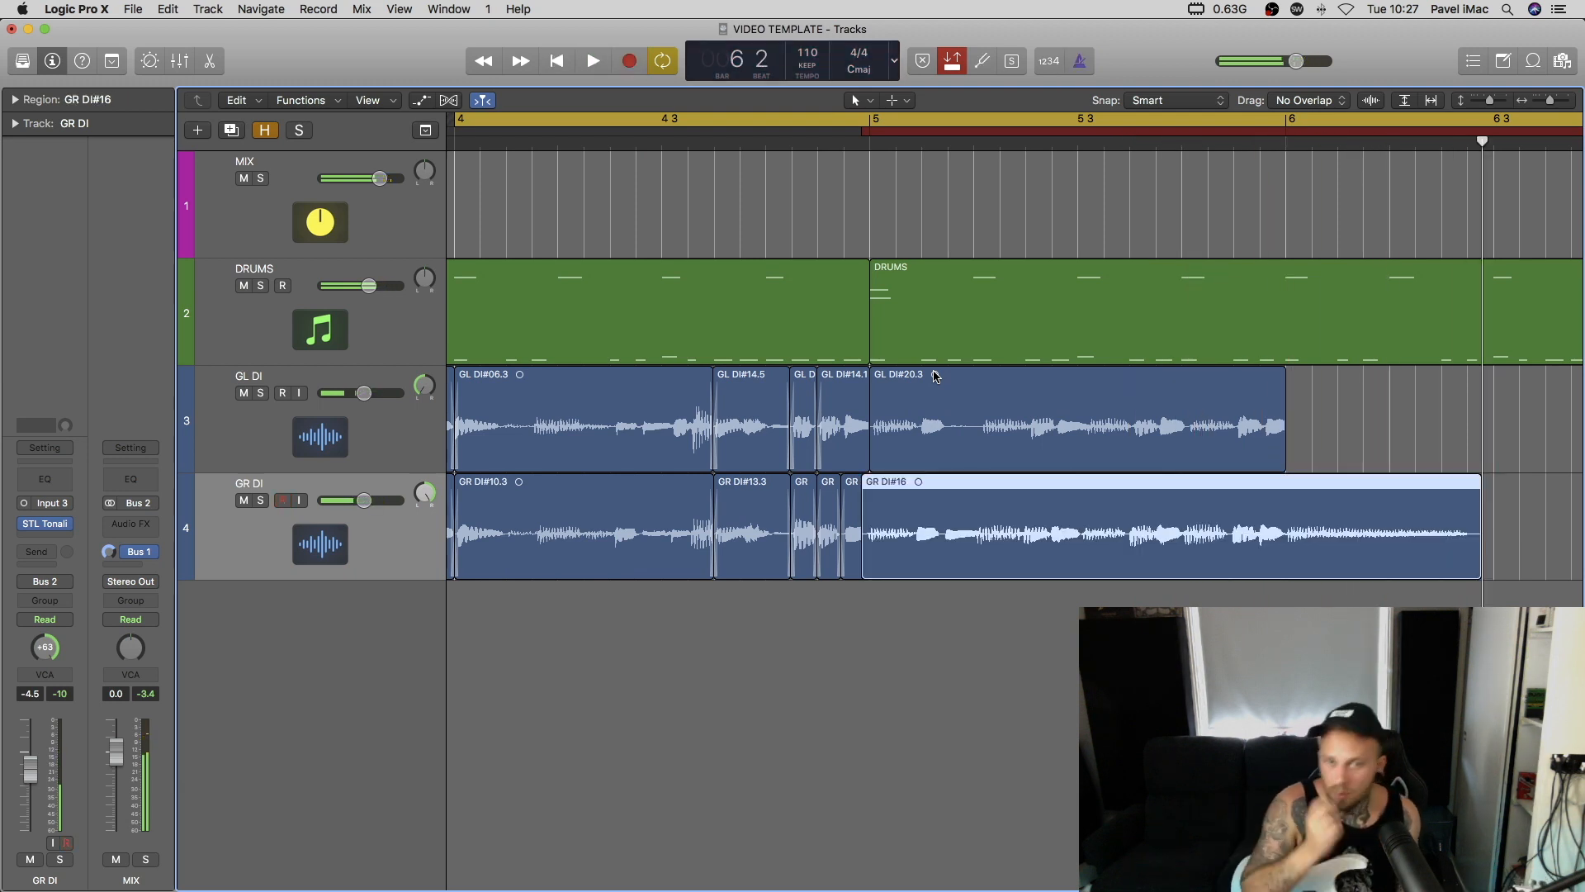
Trim the new GR DI take to start at bar 5 and remove everything past bar 6.
left_click(852, 512)
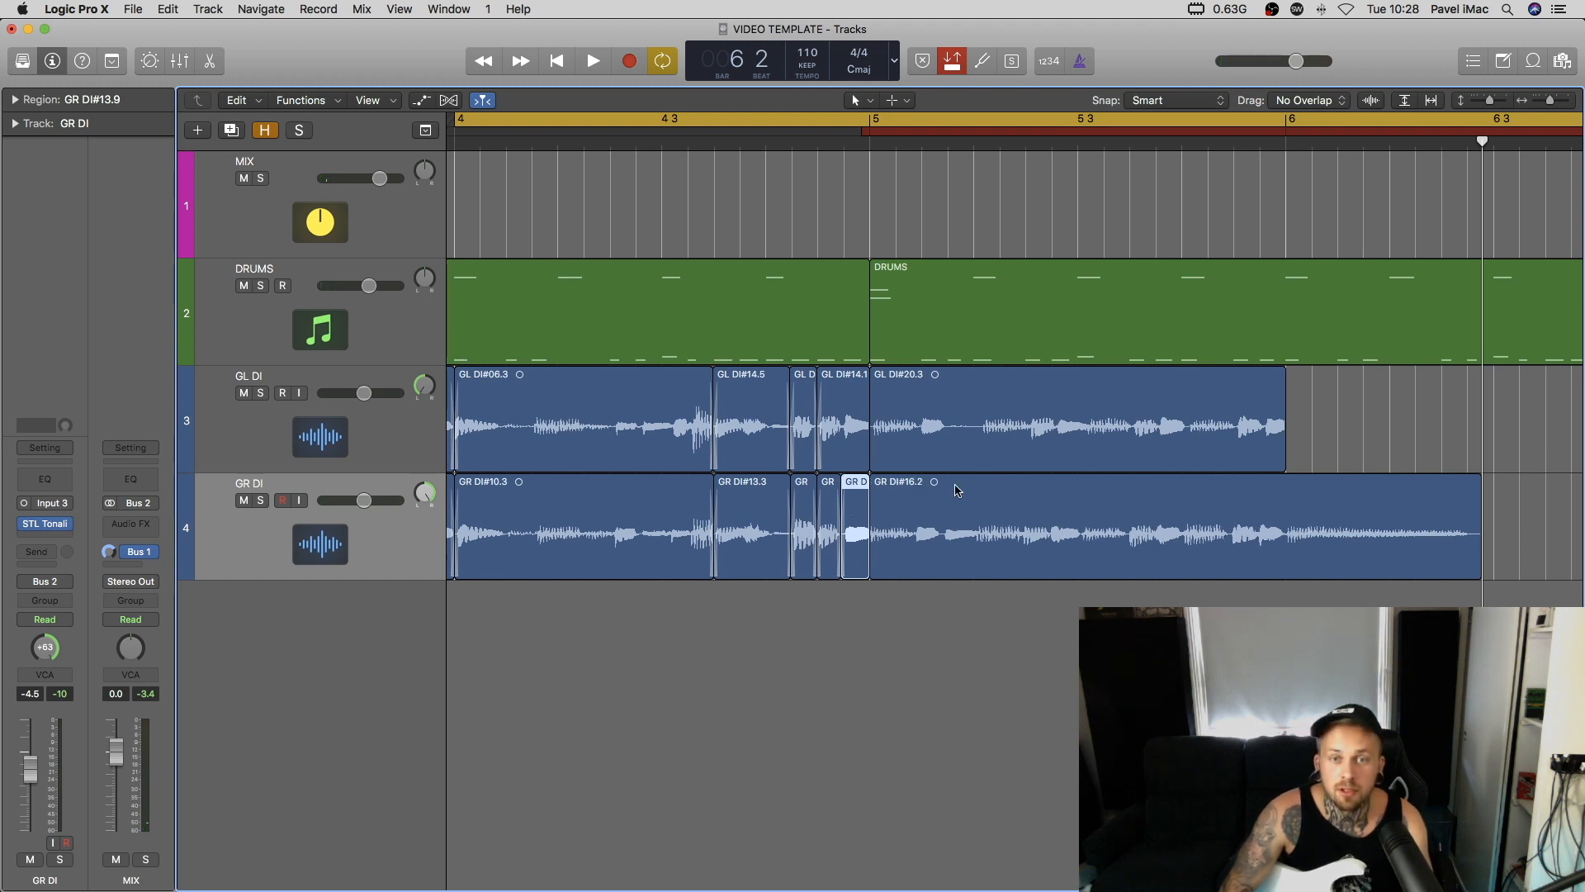
scroll(1015, 413, "right", 5)
left_click_drag(1147, 544, 1409, 523)
key("Delete")
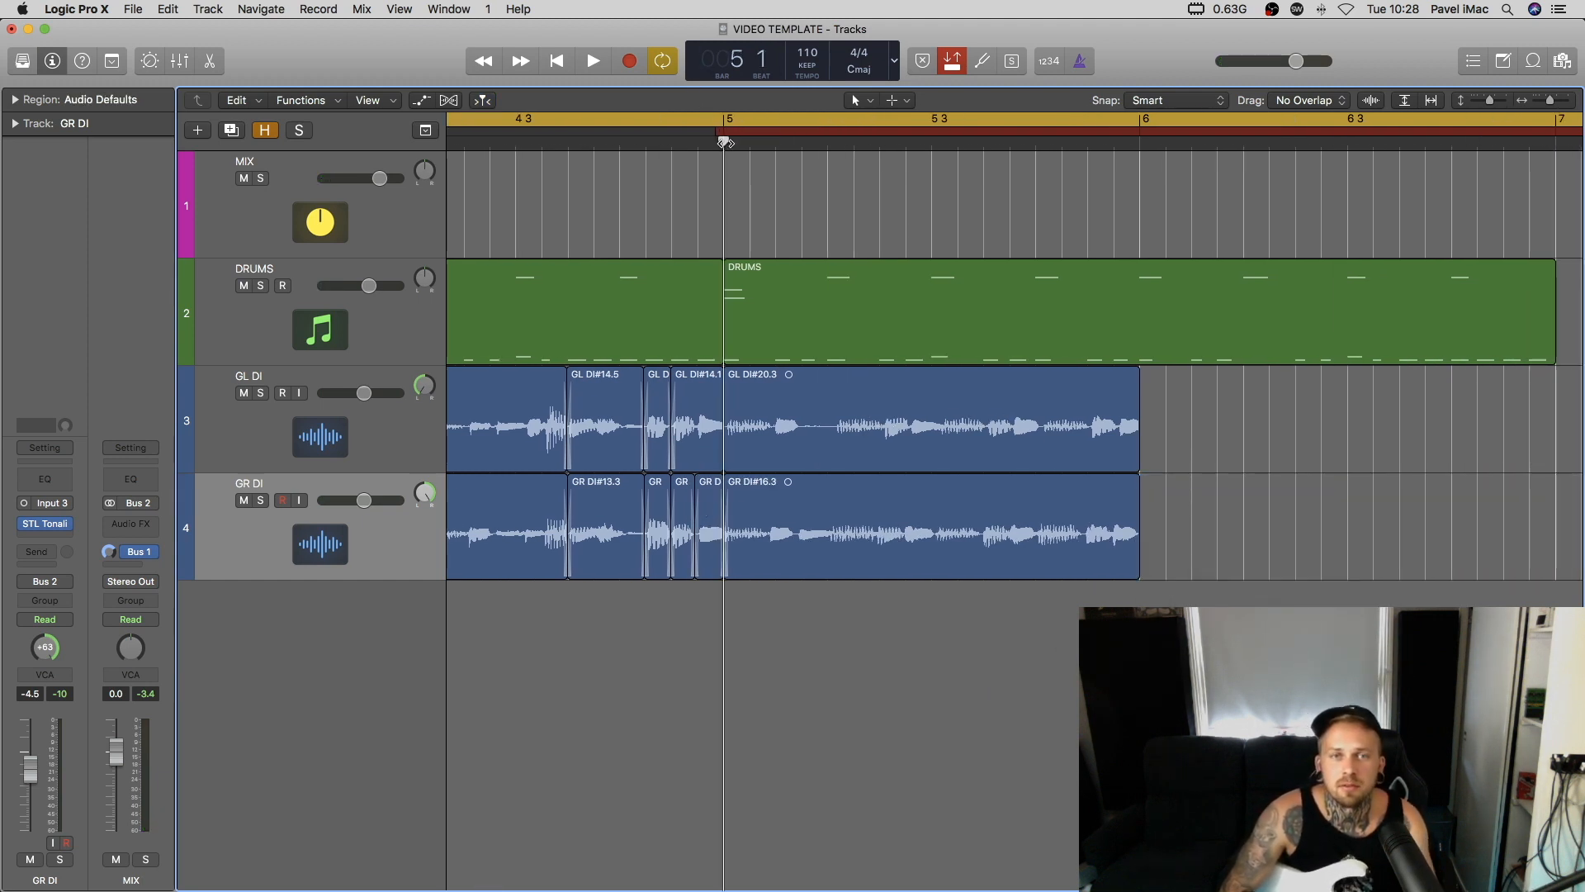
Play back both guitar takes from bar 5 and delete the GL DI take between bars 5 and 6.
key("space")
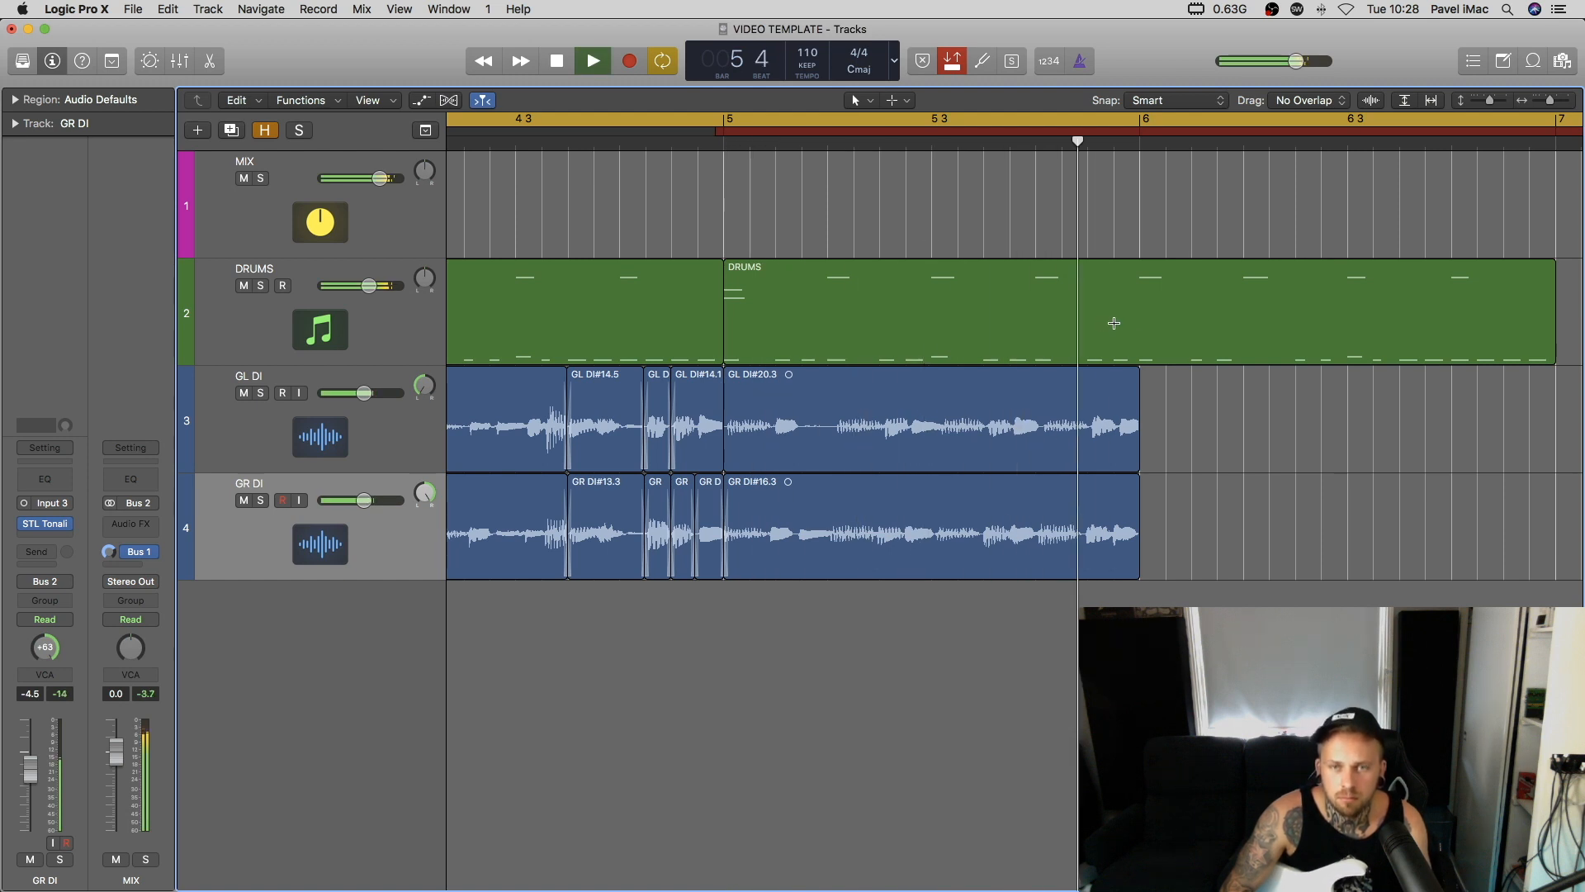
key("space")
left_click(1019, 386)
key("Delete")
key("Return")
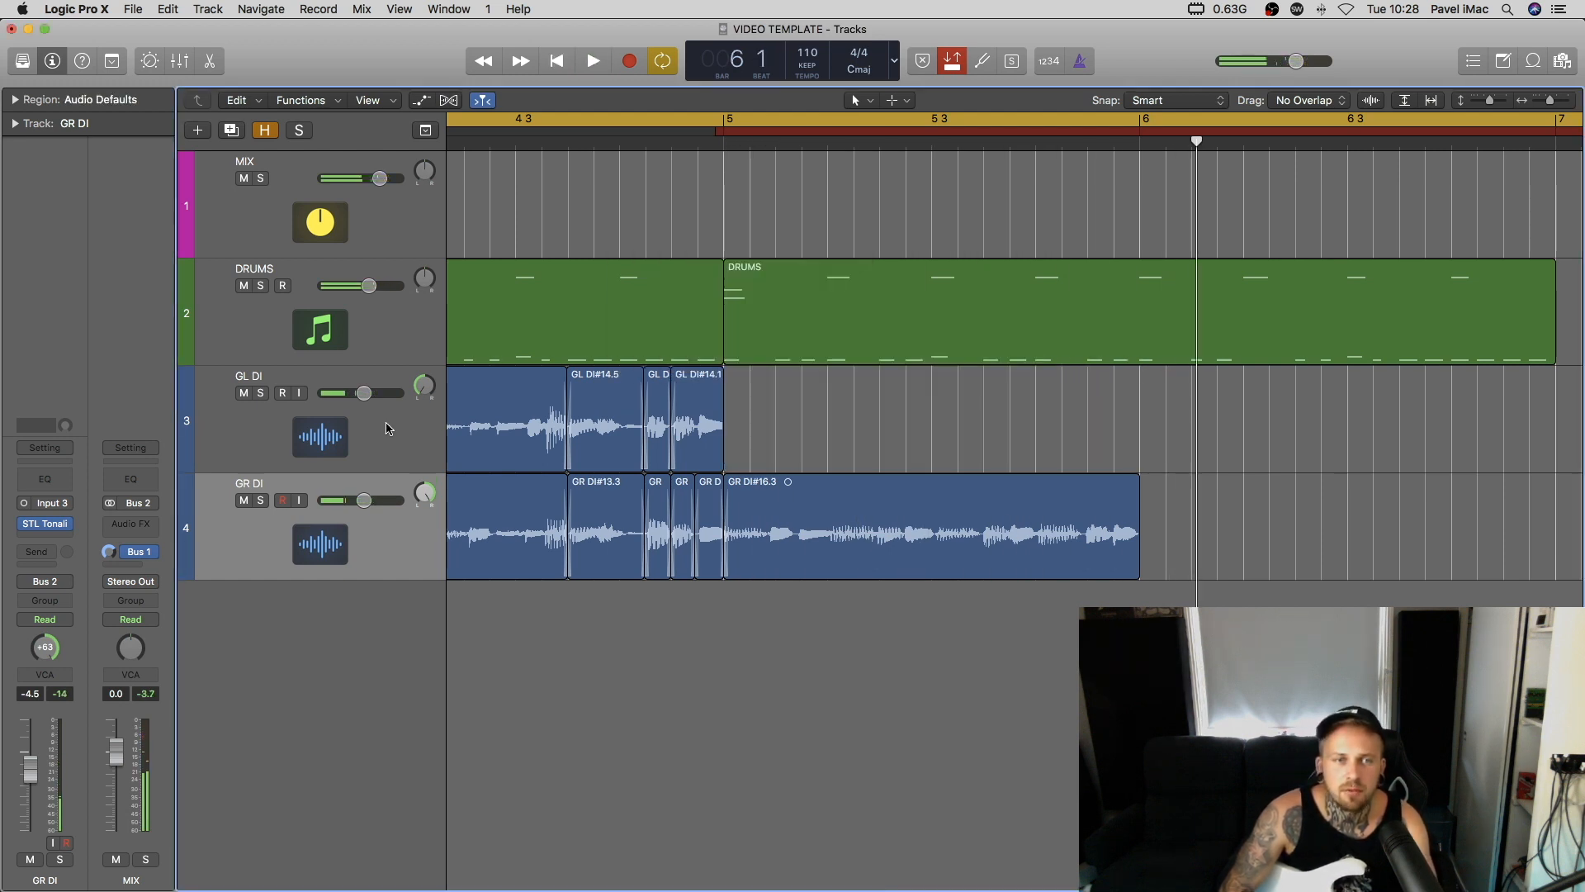
Record a replacement left guitar take on the GL DI track from bar 5 past bar 6.
left_click(317, 415)
key("r")
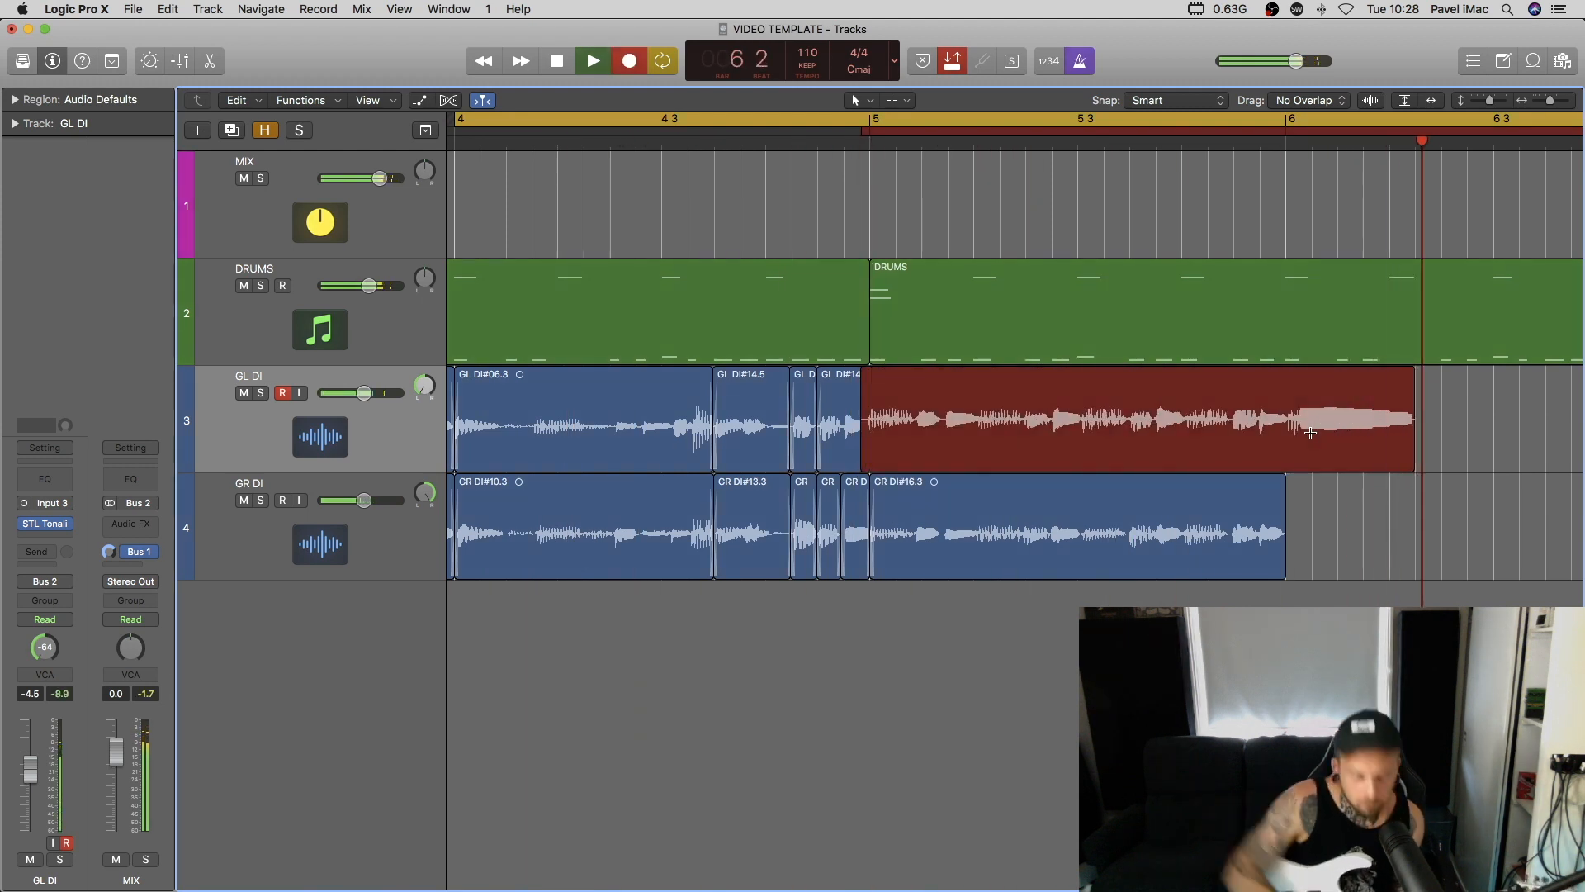
key("space")
Play back the arrangement from bar 3 to past bar 6 to check the recorded guitars against the drums.
key("space")
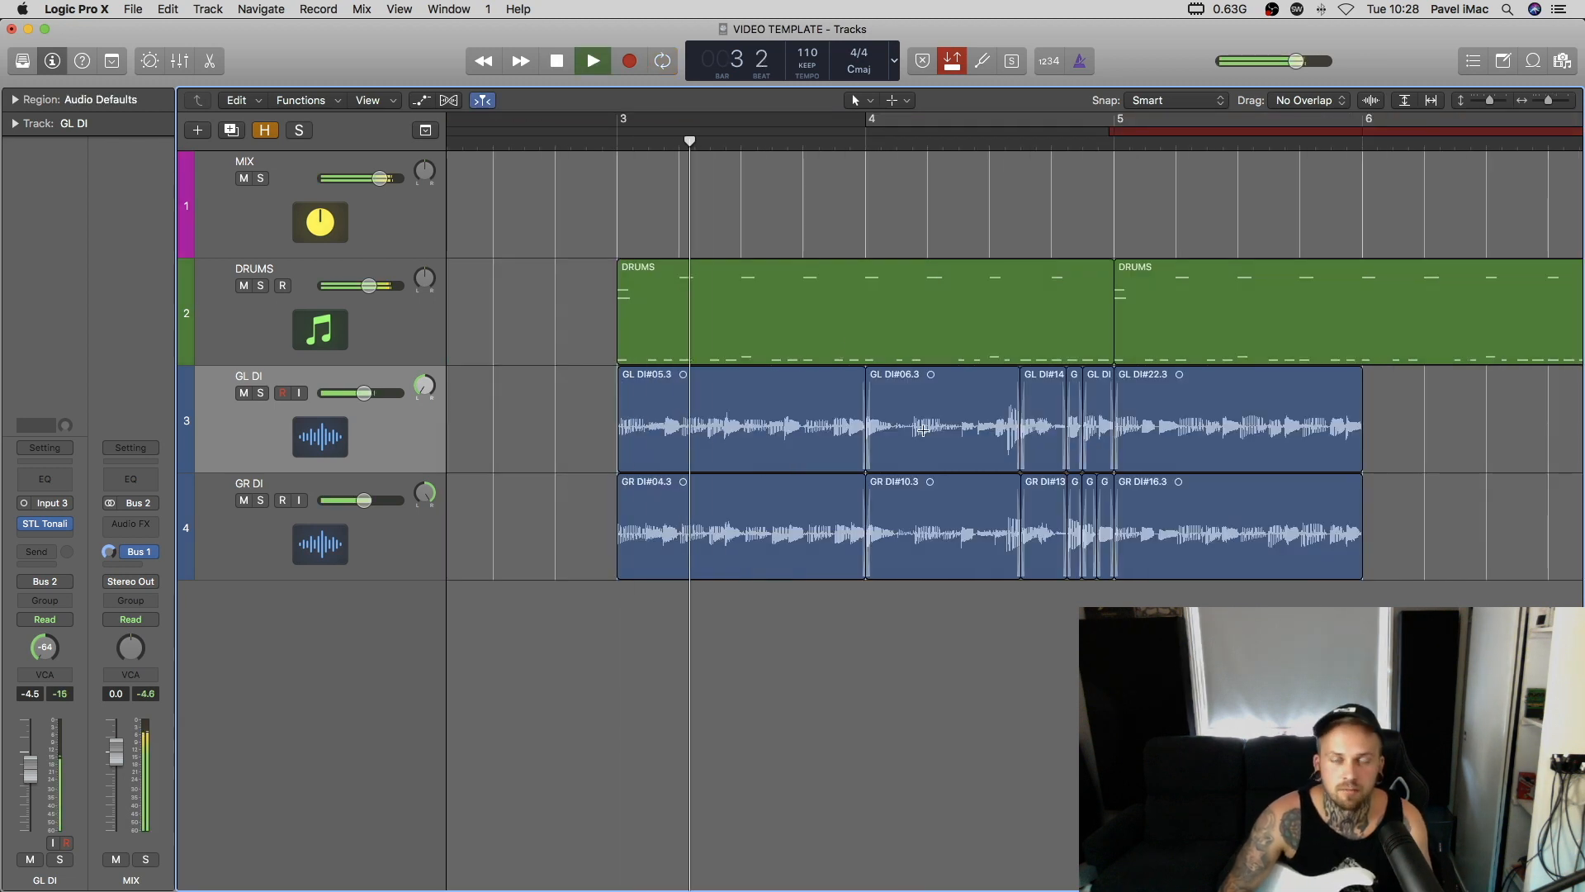
scroll(1054, 619, "right", 2)
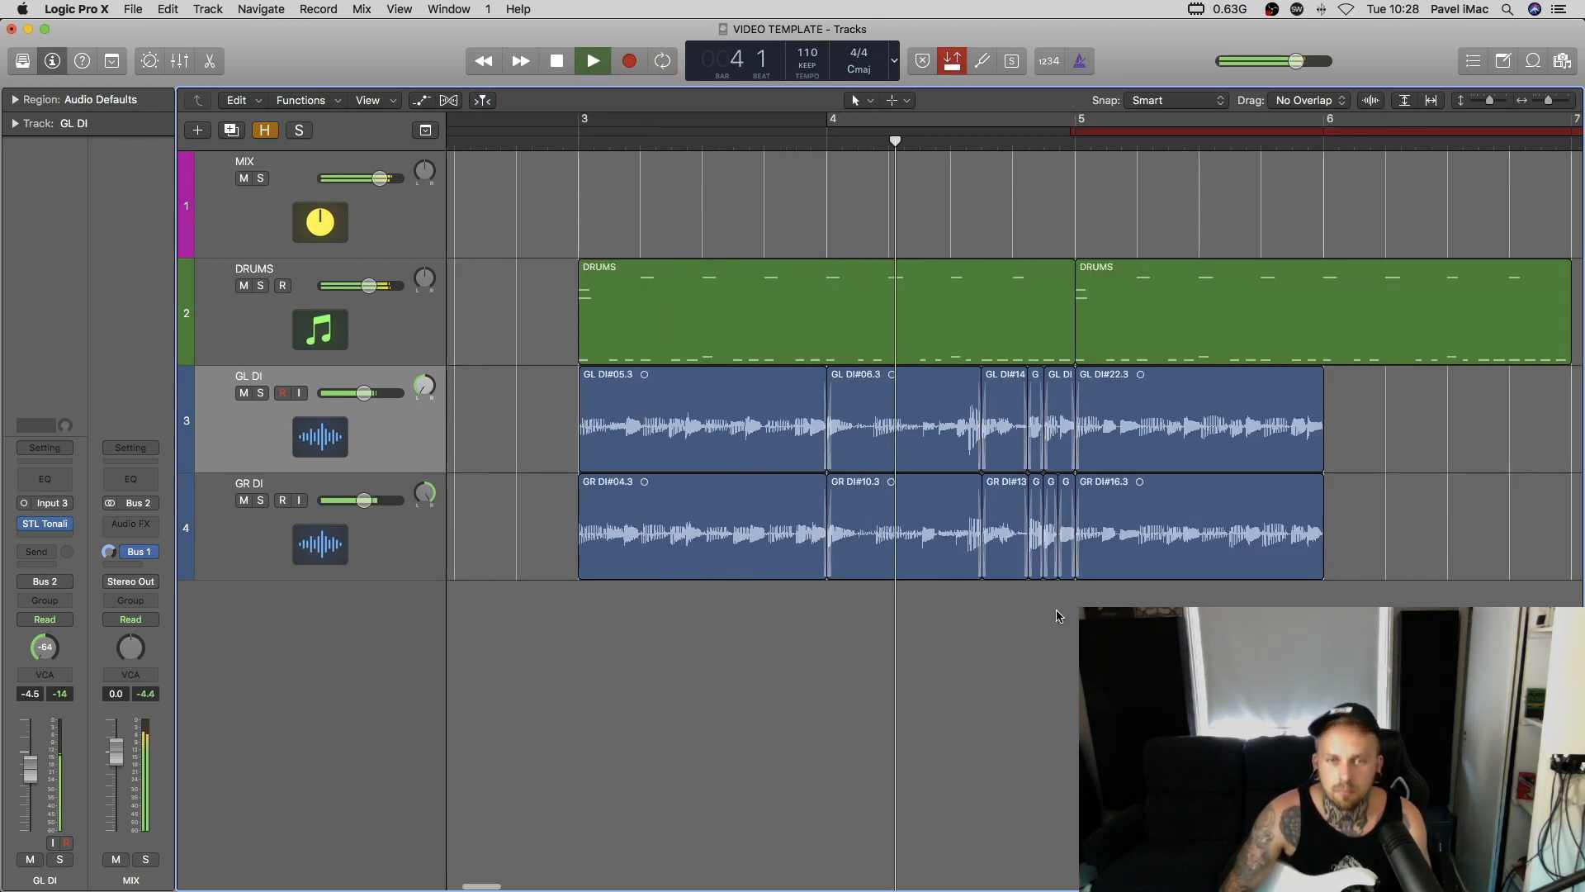
scroll(1056, 603, "right", 5)
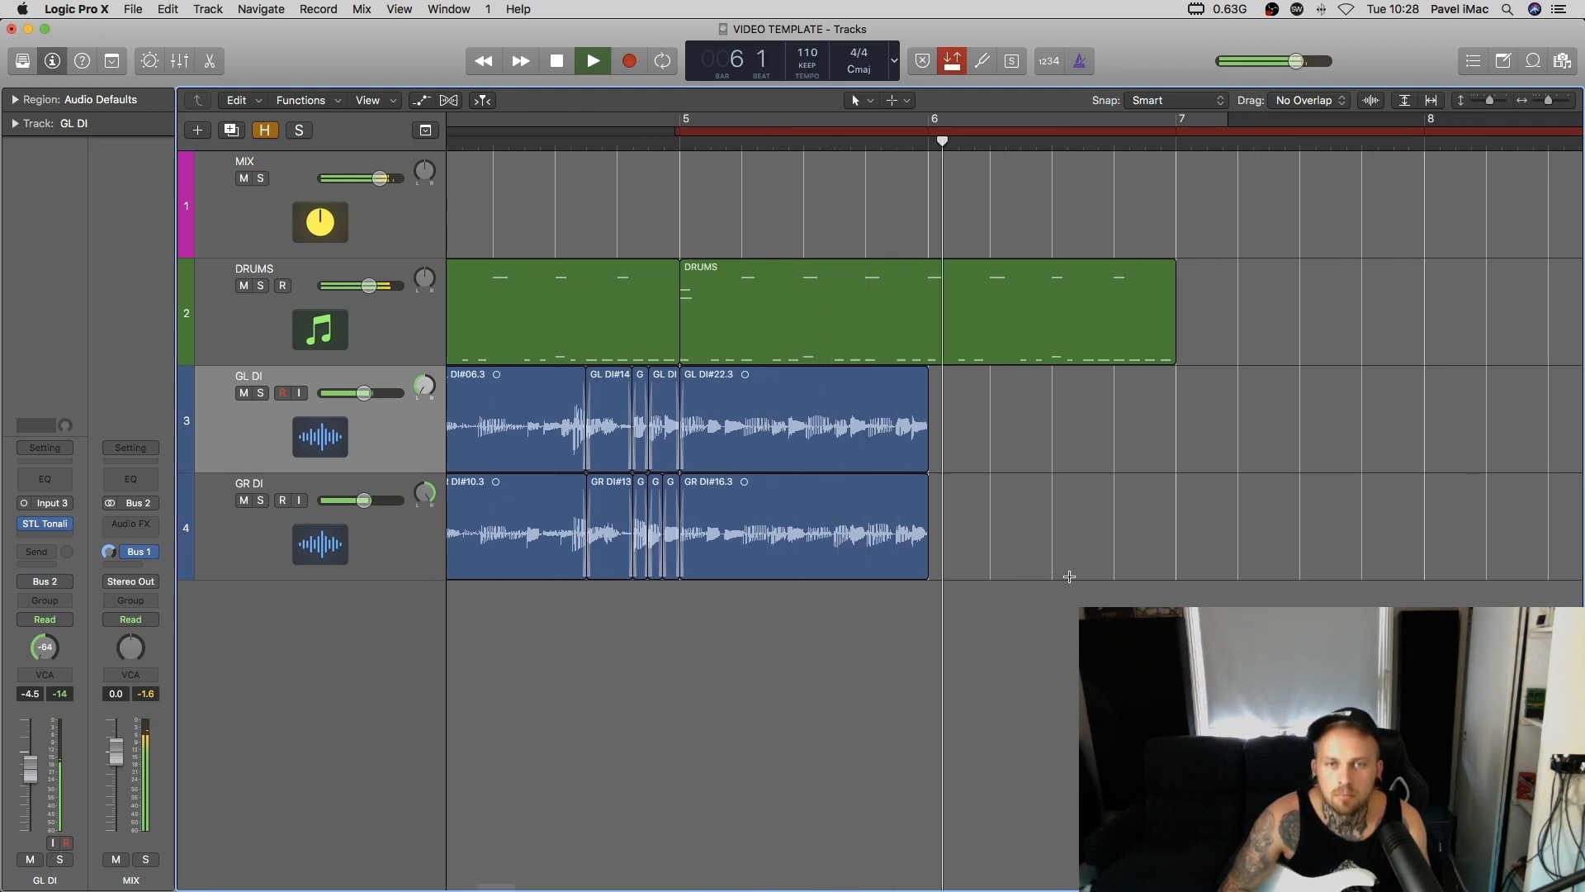
key("space")
scroll(1067, 589, "left", 1)
left_click(670, 145)
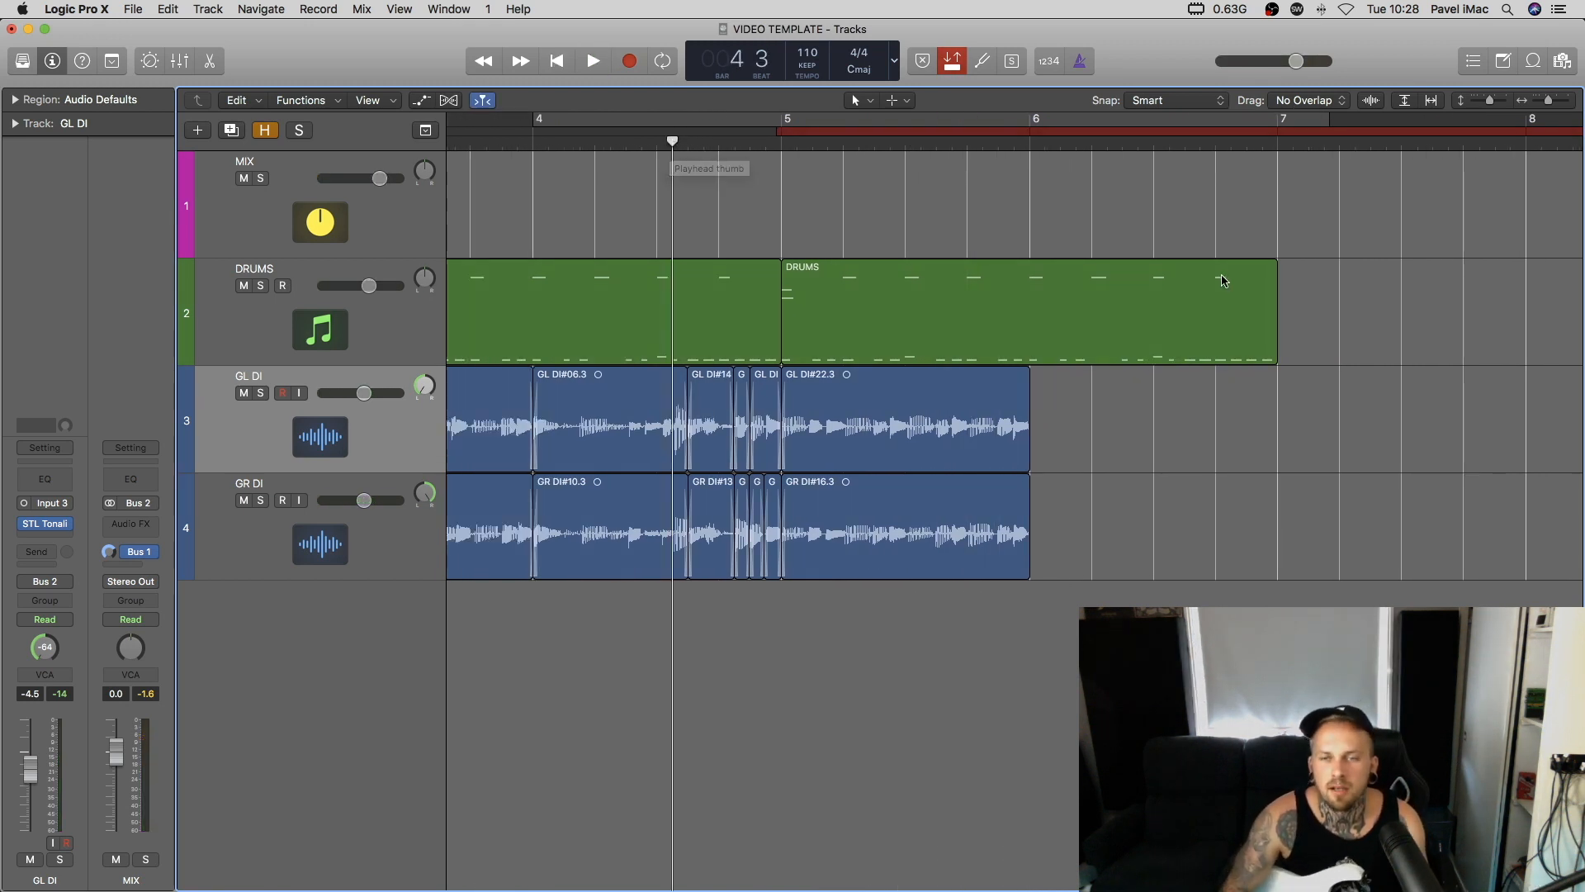
key("super+Left")
scroll(1178, 355, "down", 2)
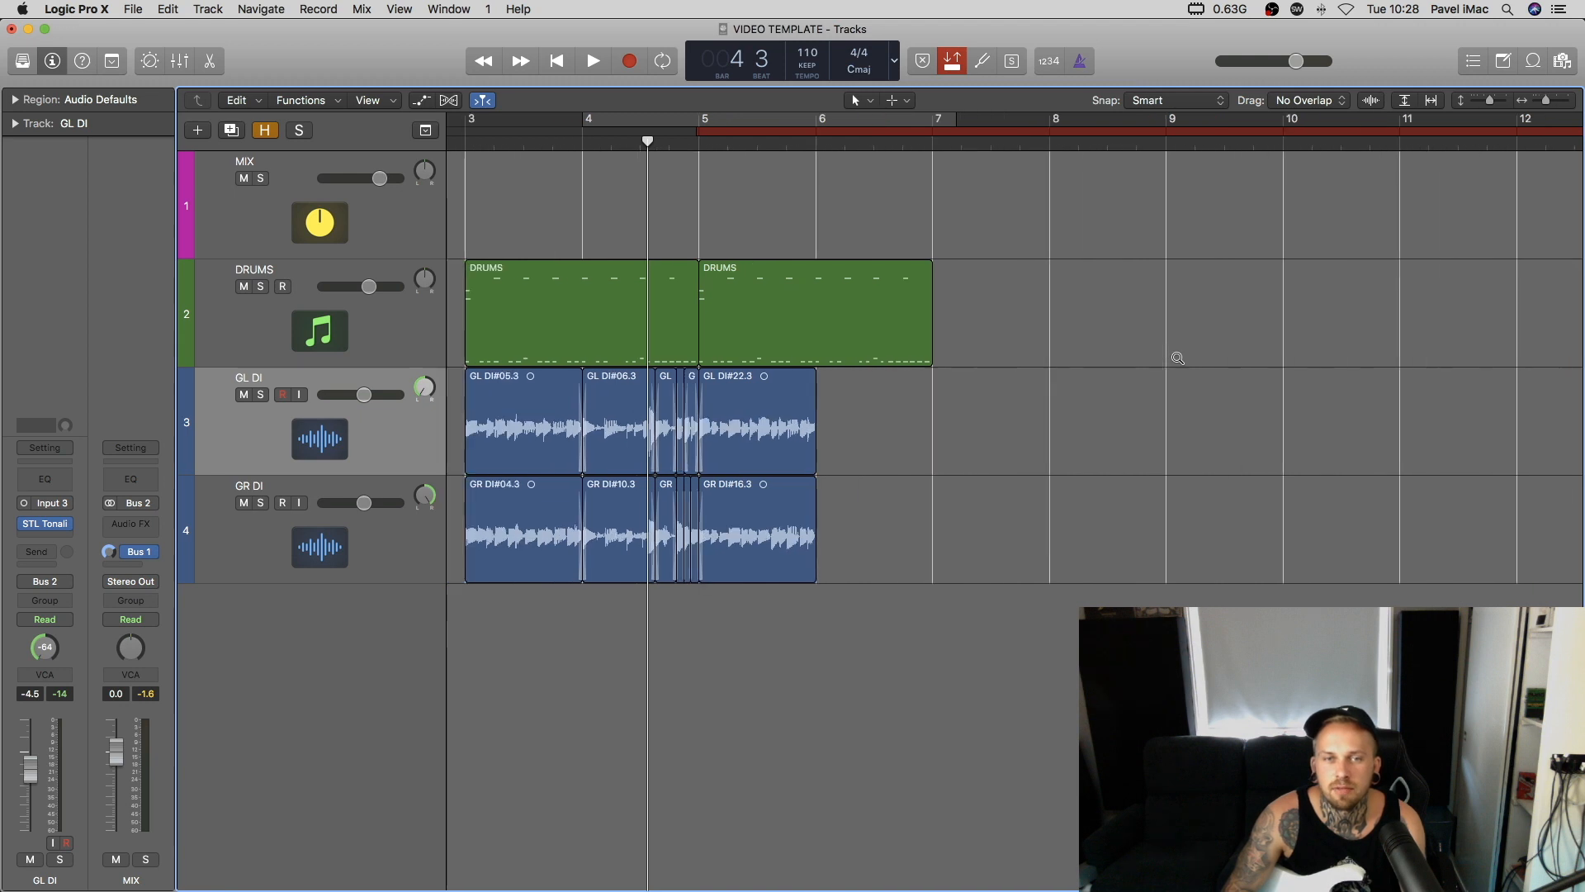
scroll(1181, 356, "left", 2)
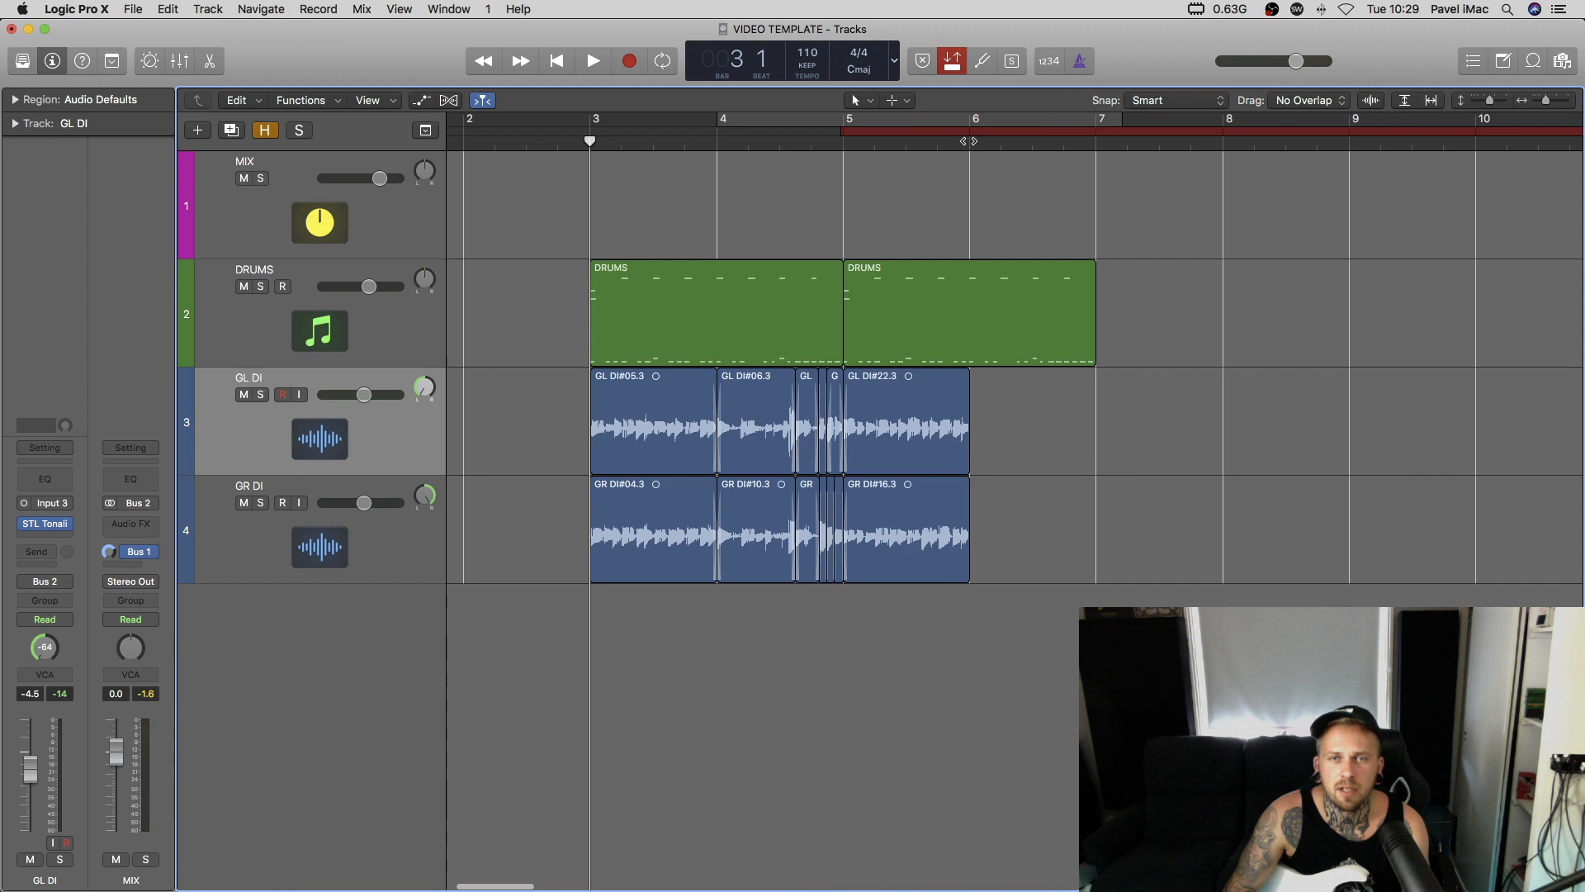
left_click(968, 141)
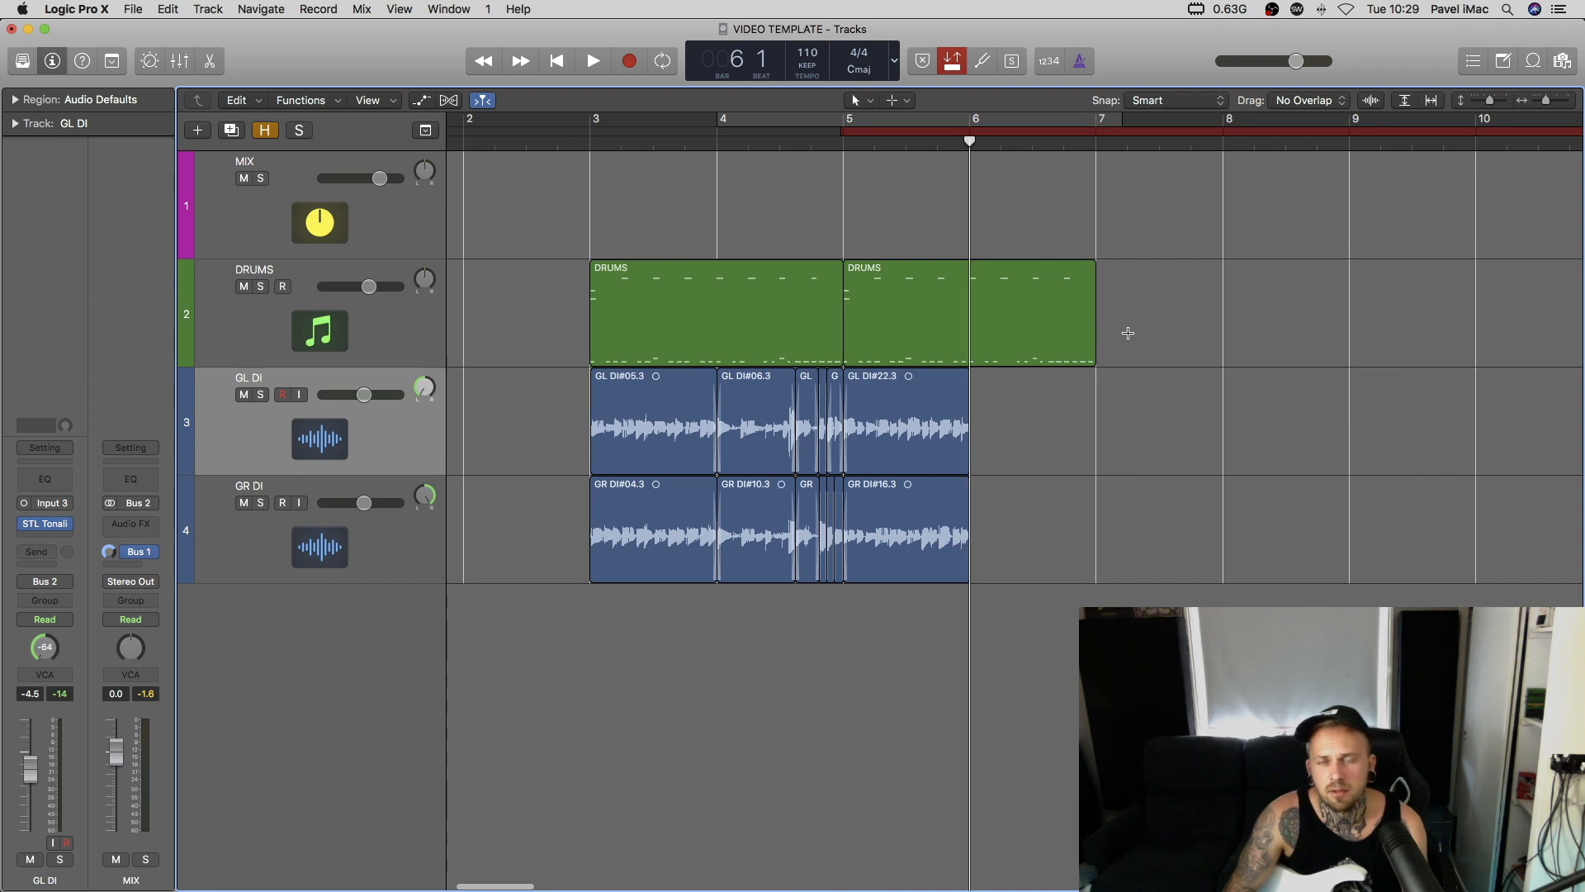
key("super+Right")
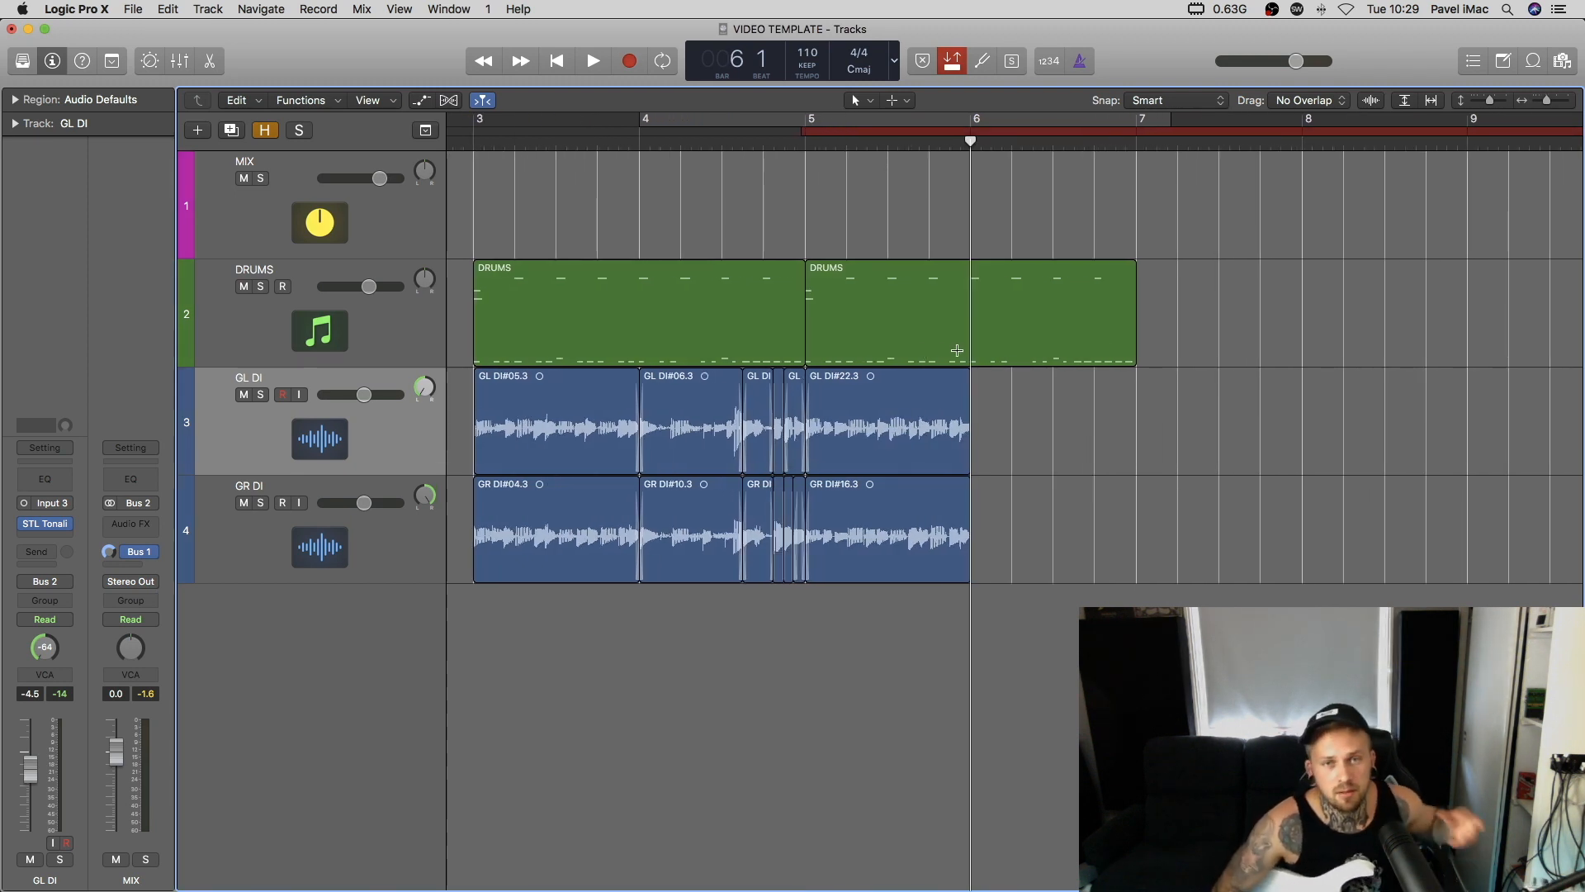
Play the arrangement from bar 3 and turn on input monitoring for the GL DI track.
left_click(472, 138)
key("space")
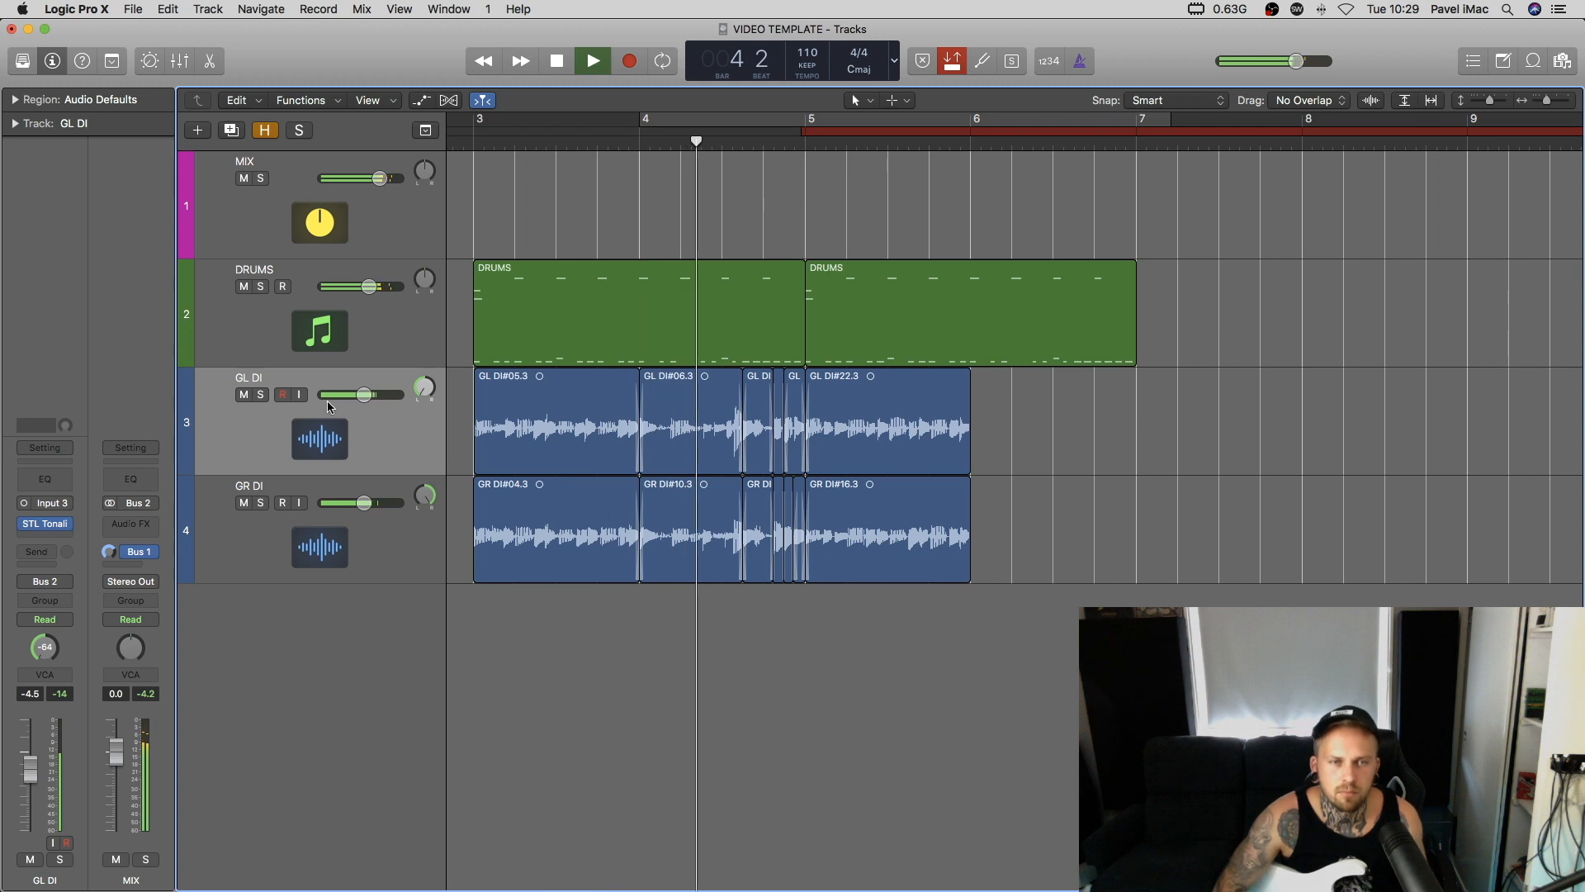
left_click(300, 395)
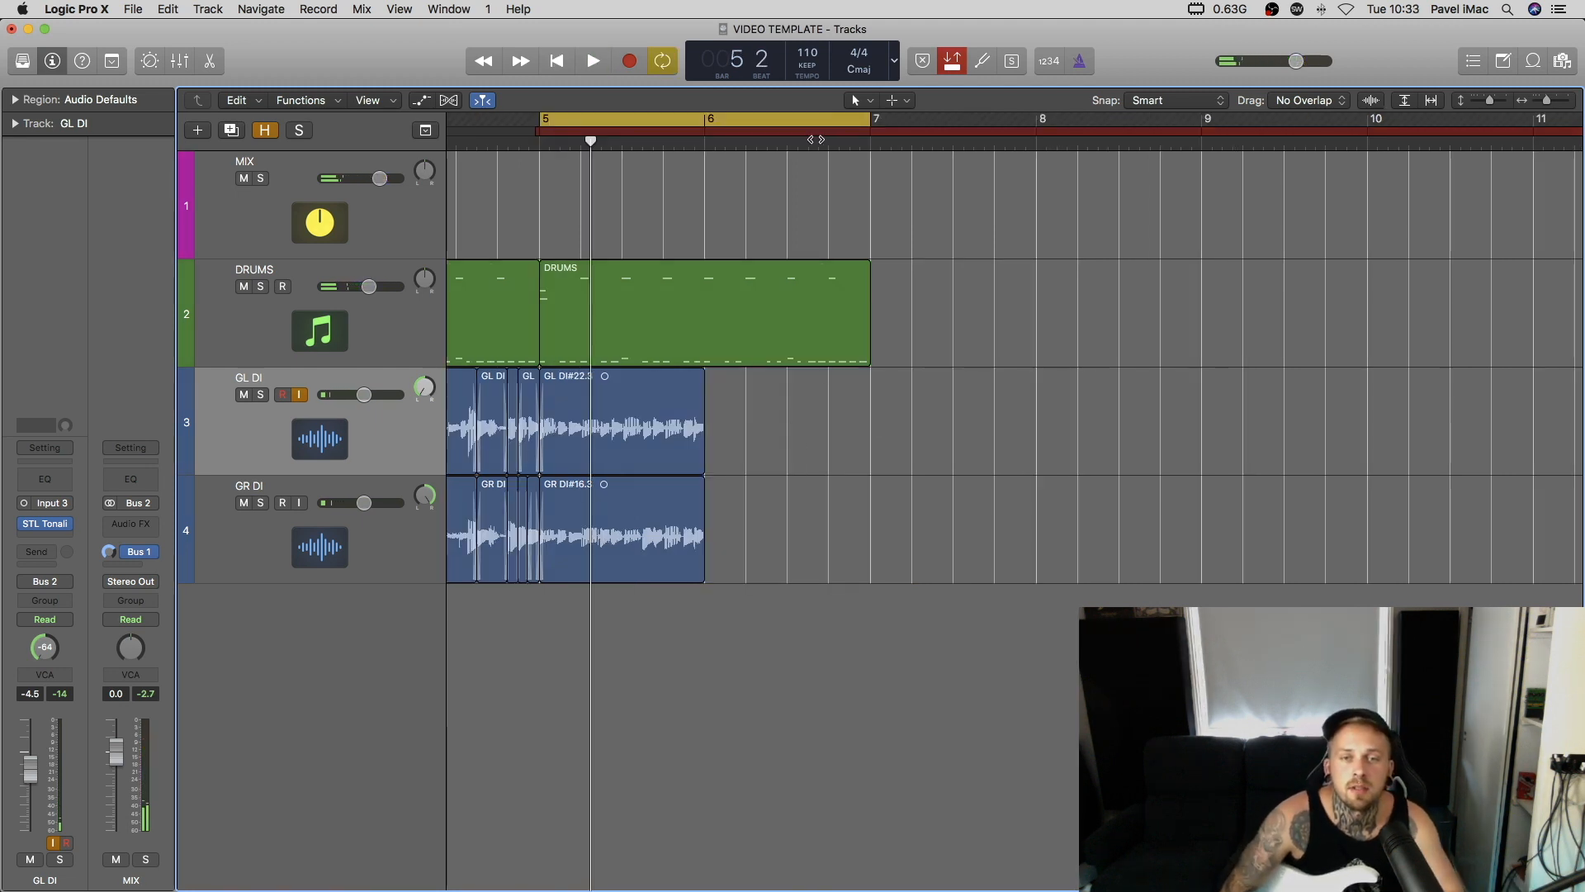
Record the left guitar ending on GL DI, punching in just before beat 3 of bar 6 and running to bar 7.
left_click(798, 162)
key("space")
key("space")
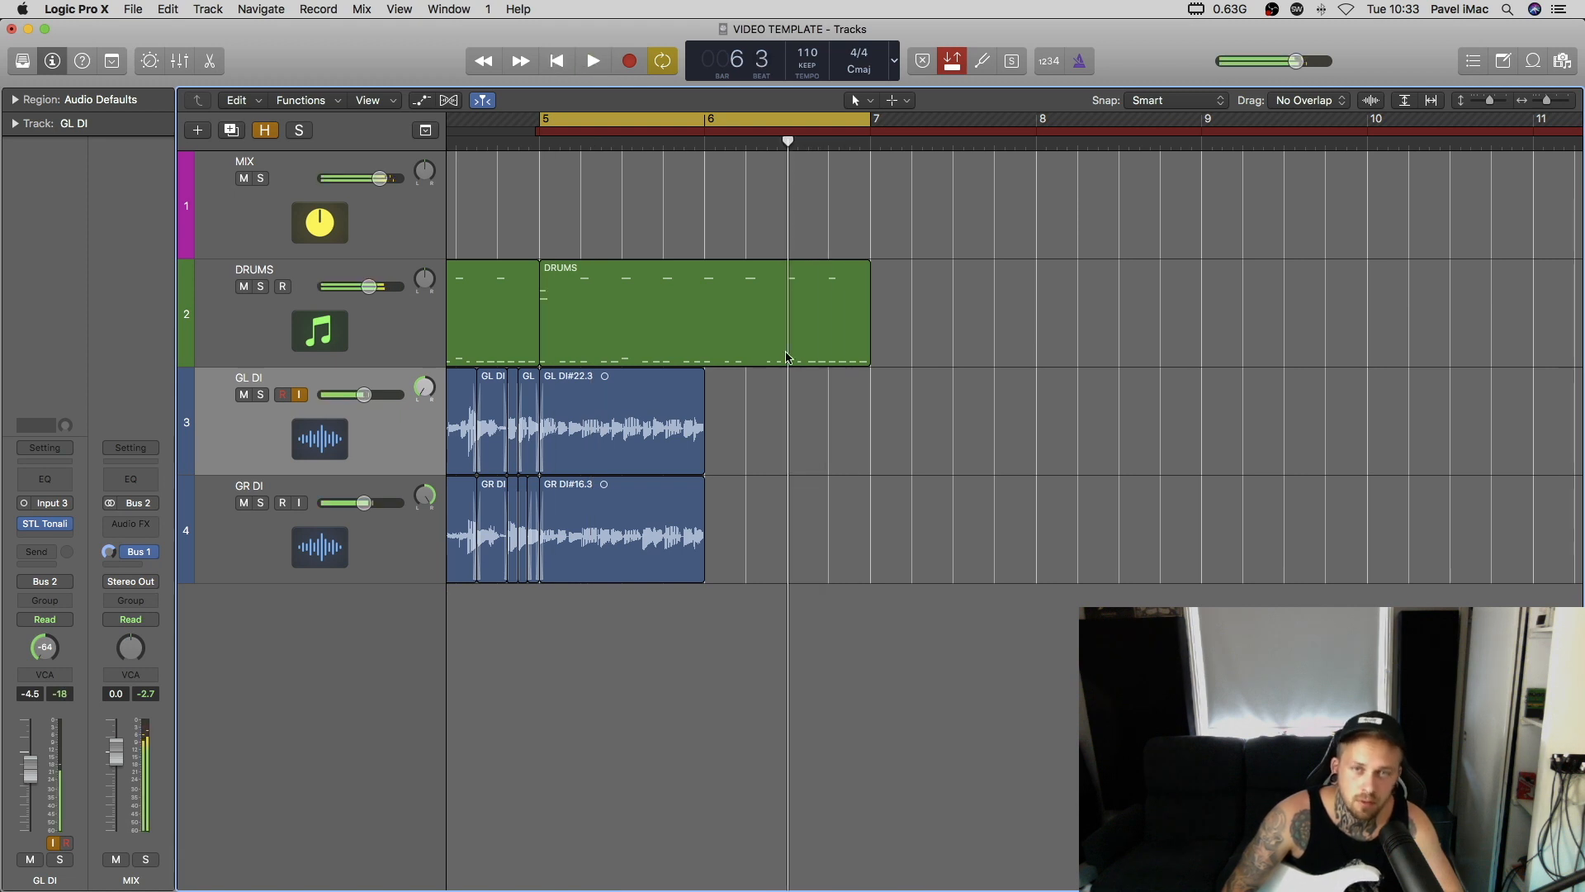
left_click(783, 450)
left_click(546, 143)
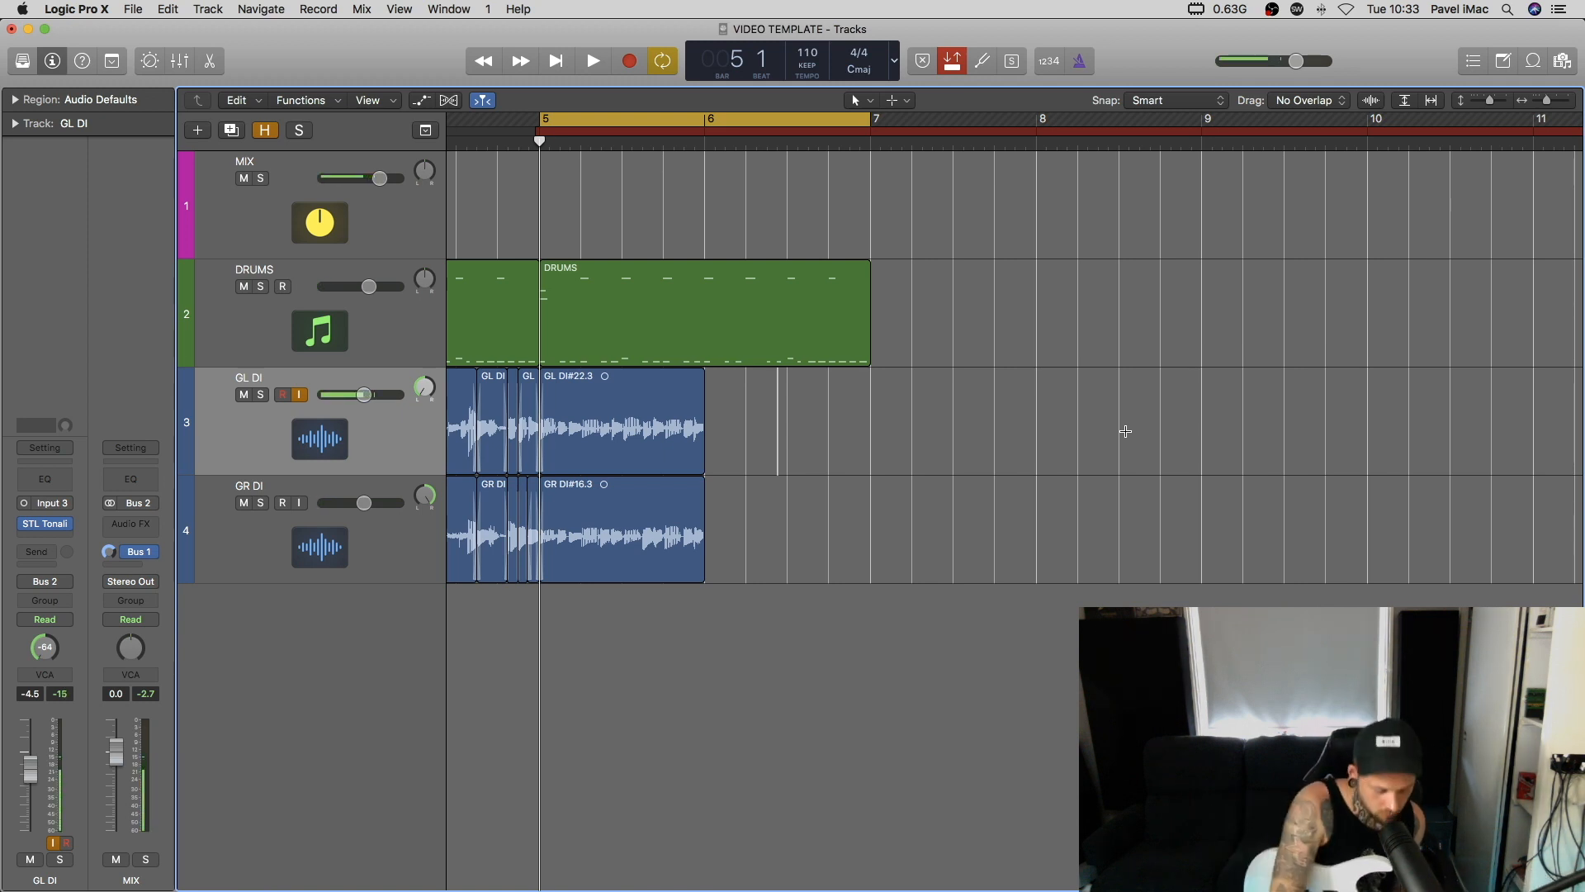
key("space")
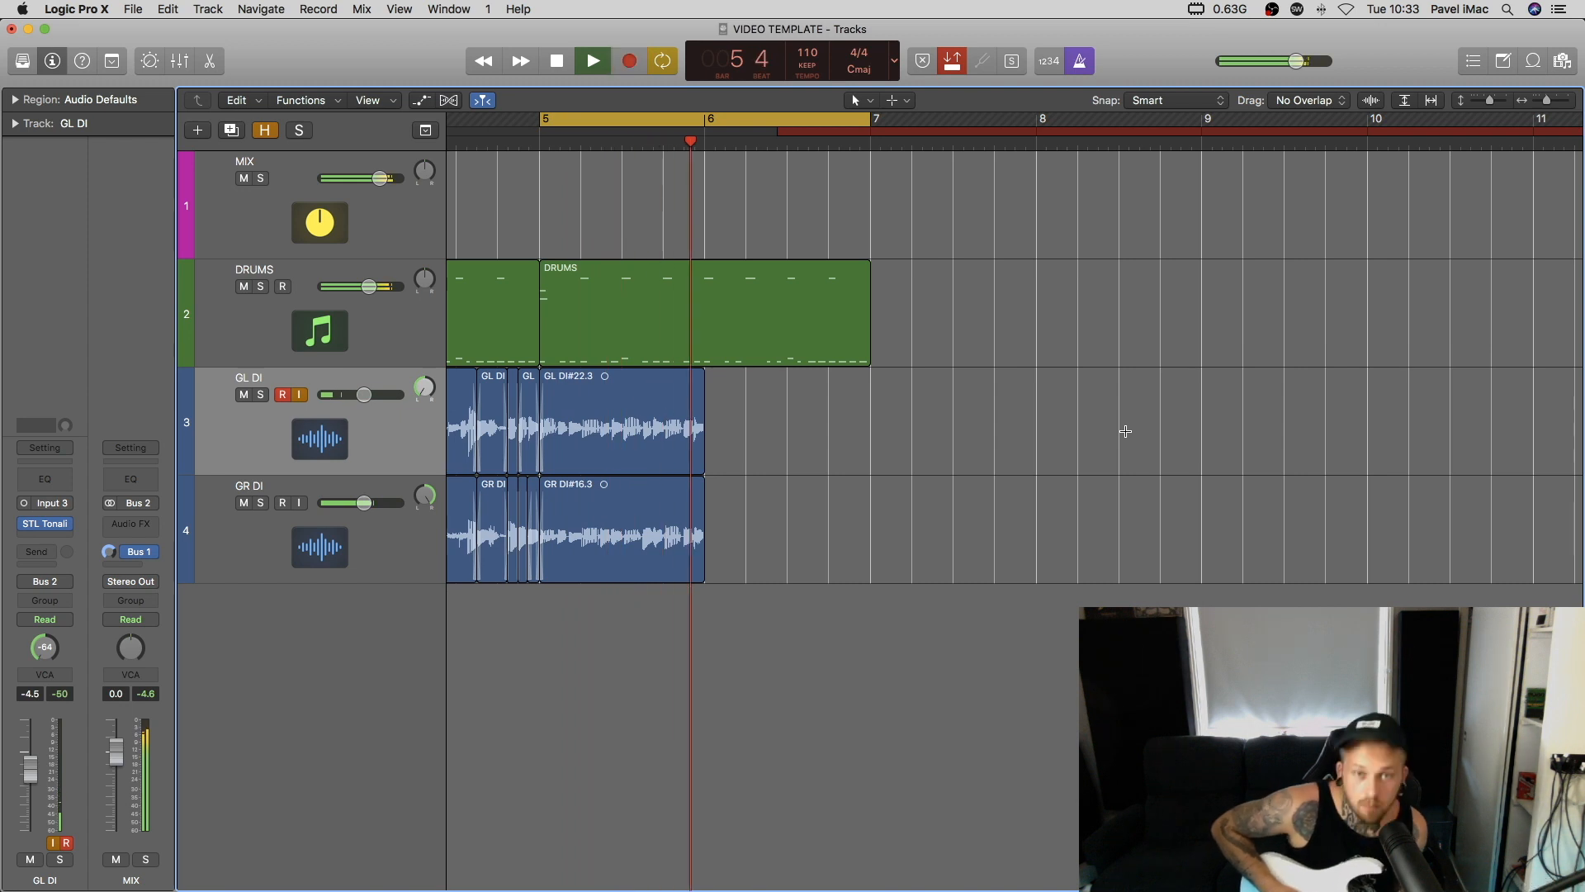
key("space")
Record the right guitar ending on the GR DI track over the same range up to bar 7.
left_click(364, 553)
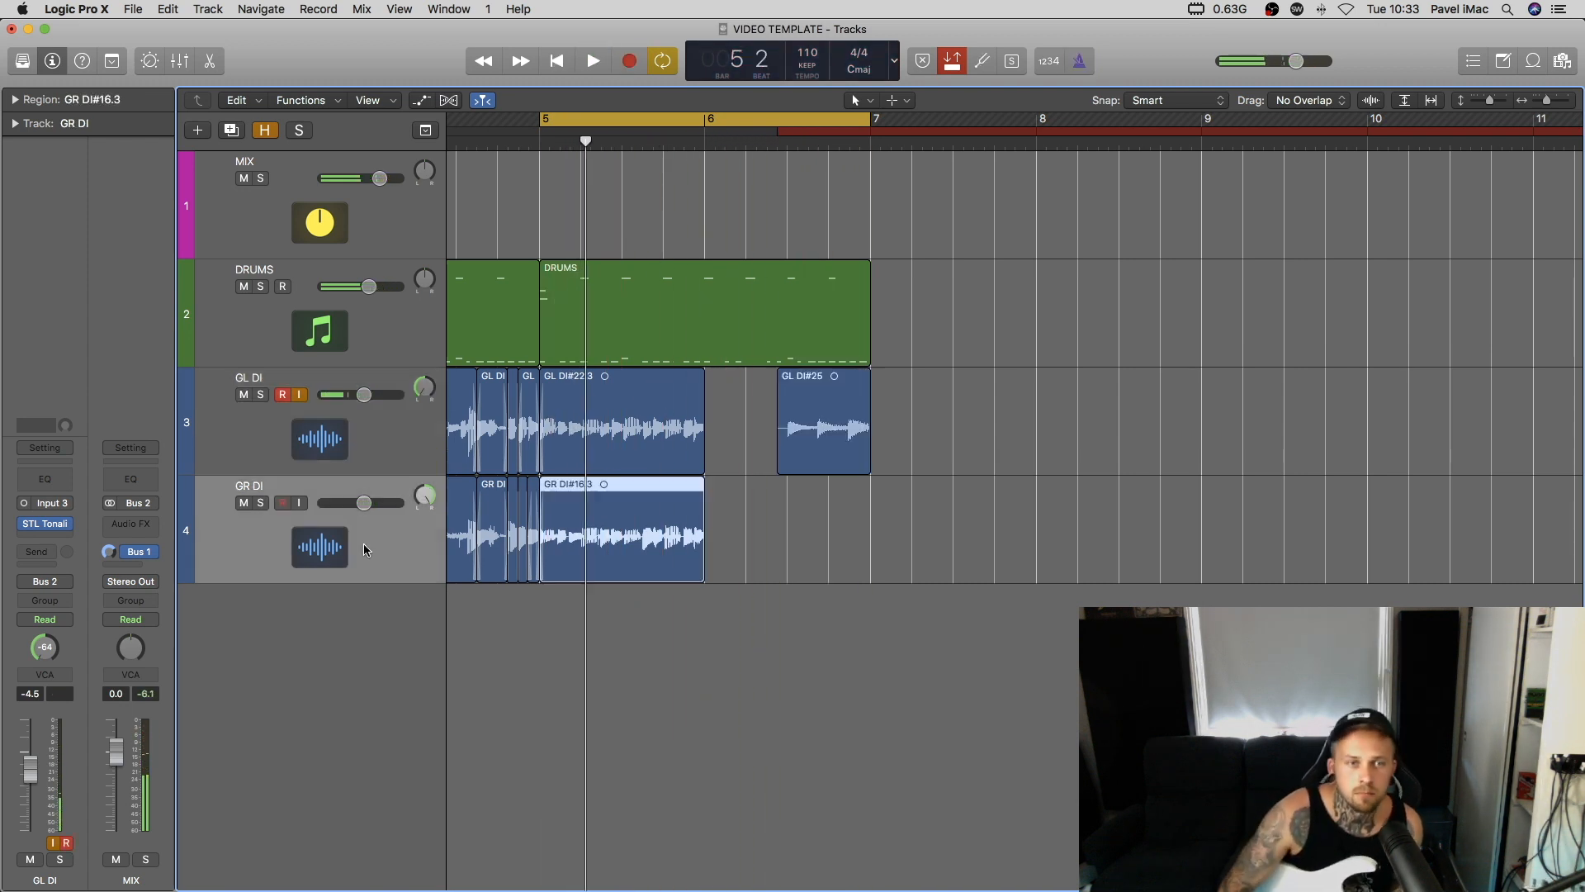
key("r")
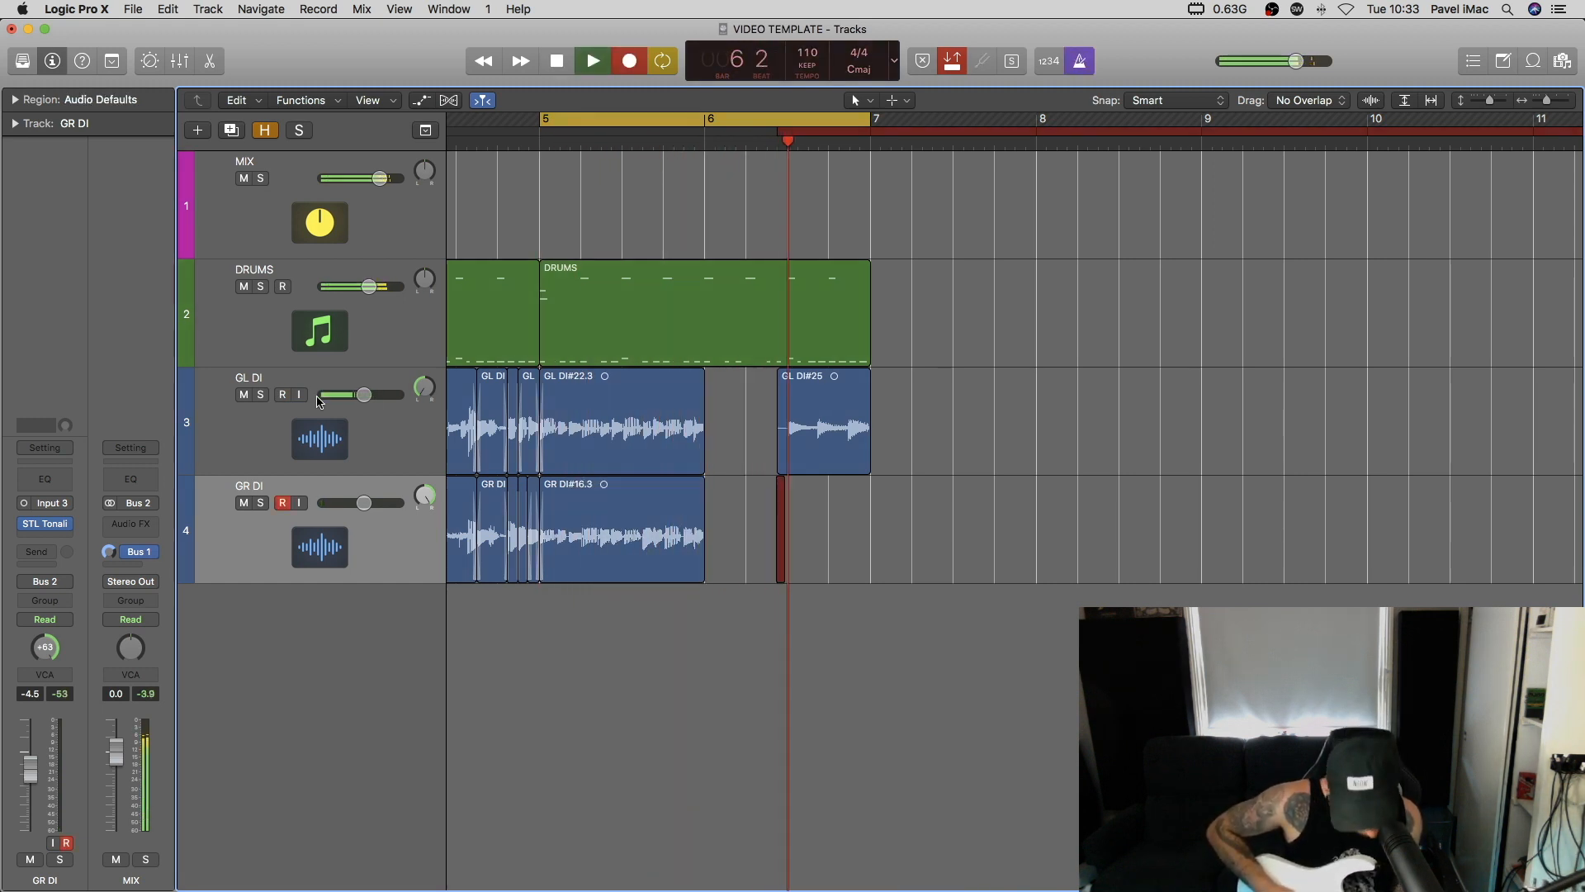
key("space")
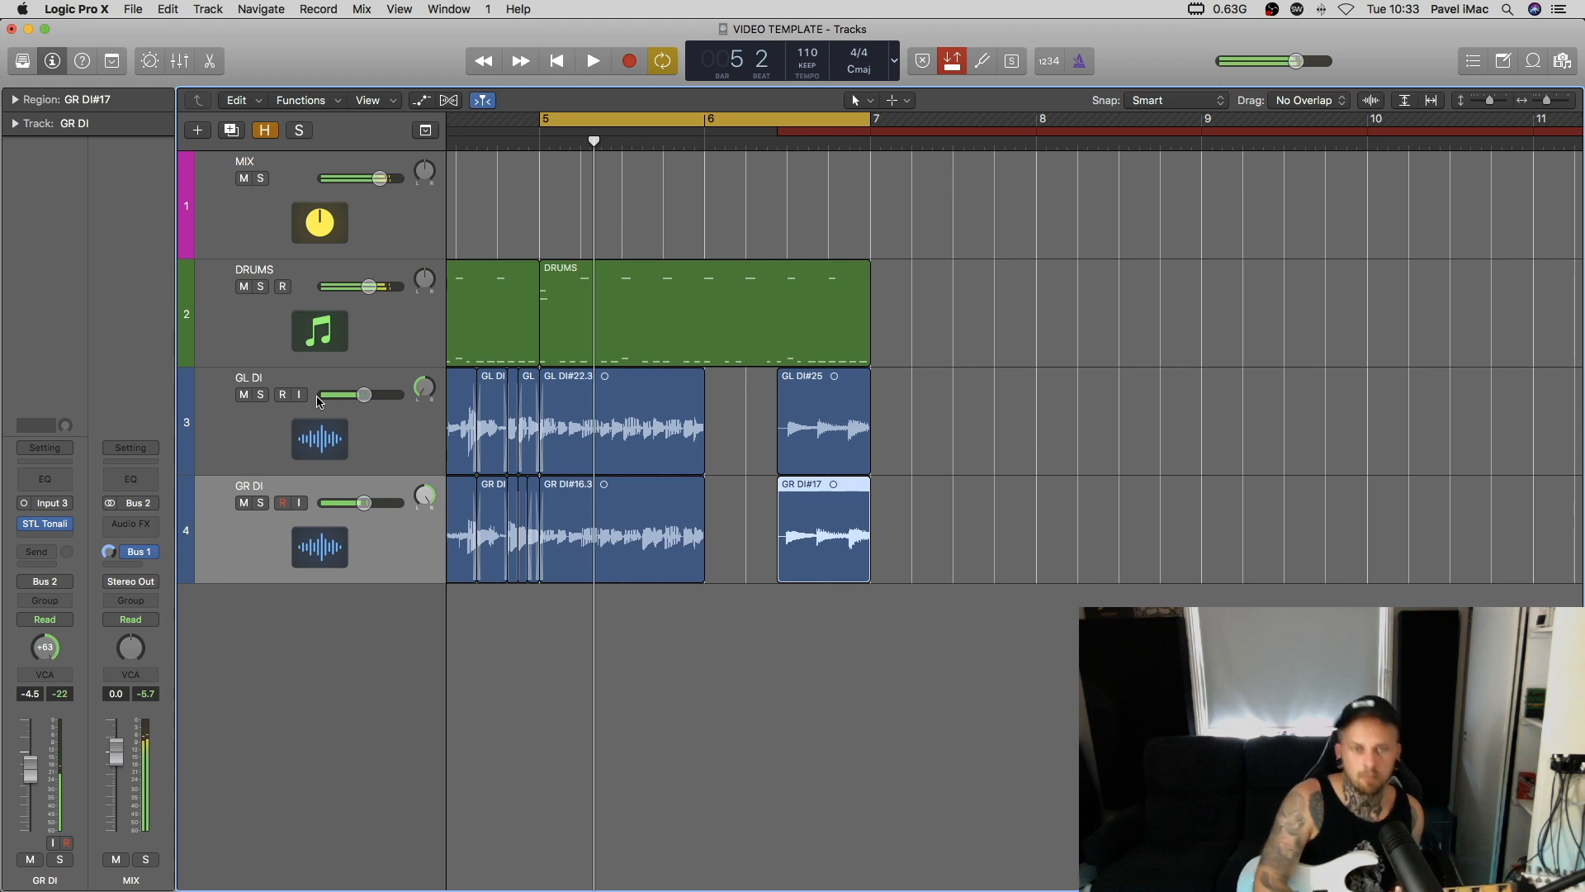
Trim the start of both ending takes to beat 3 of bar 6 and play back the transition from bar 6.
left_click(781, 144)
left_click_drag(788, 453, 757, 547)
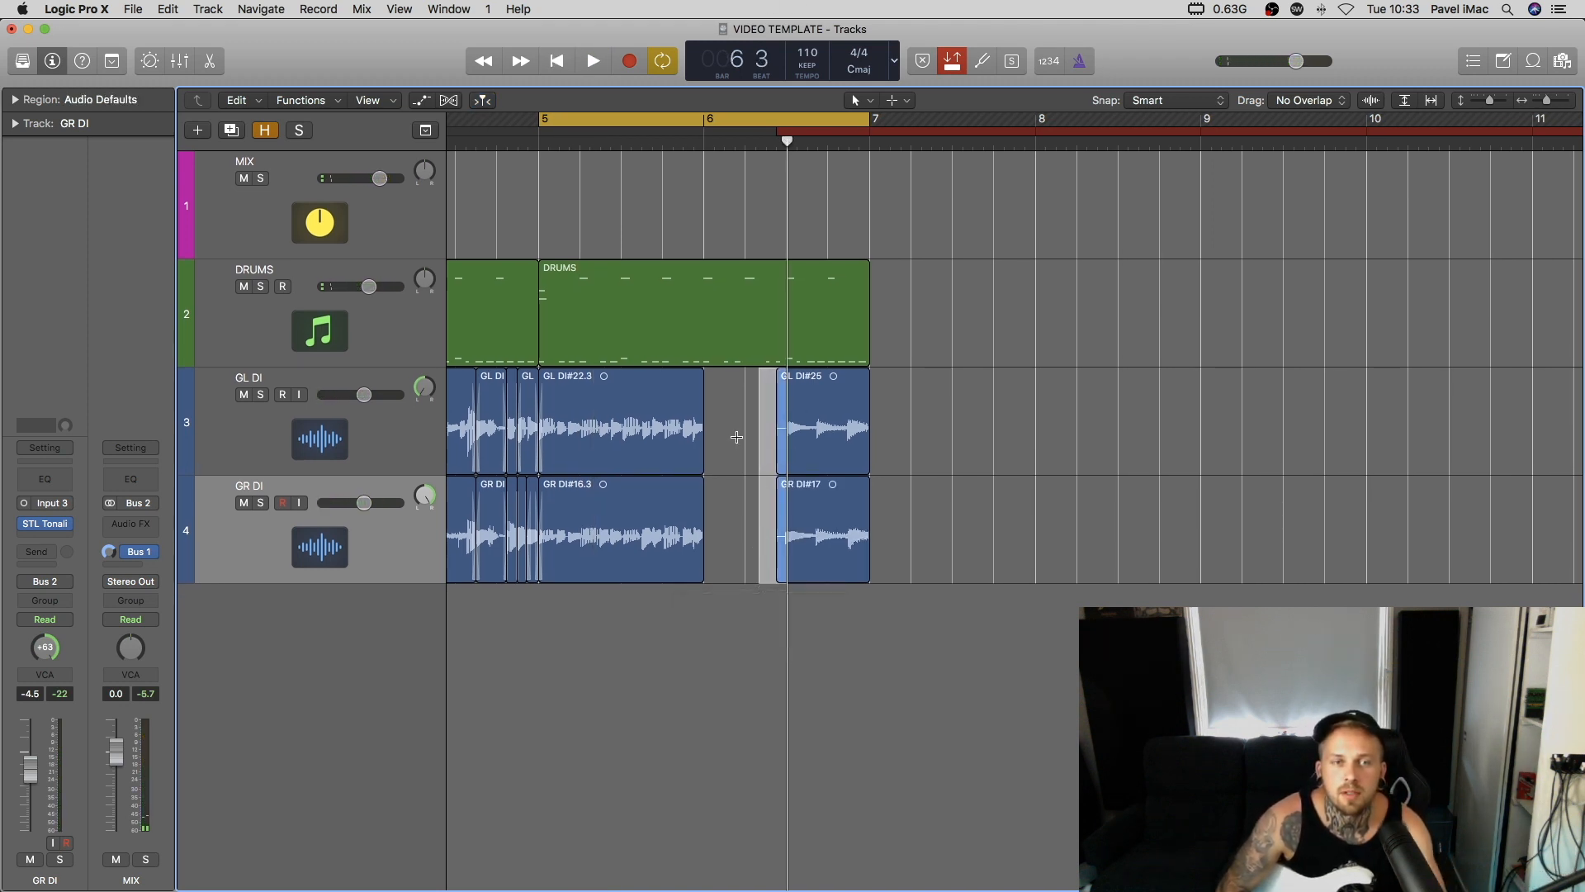
key("Delete")
key("space")
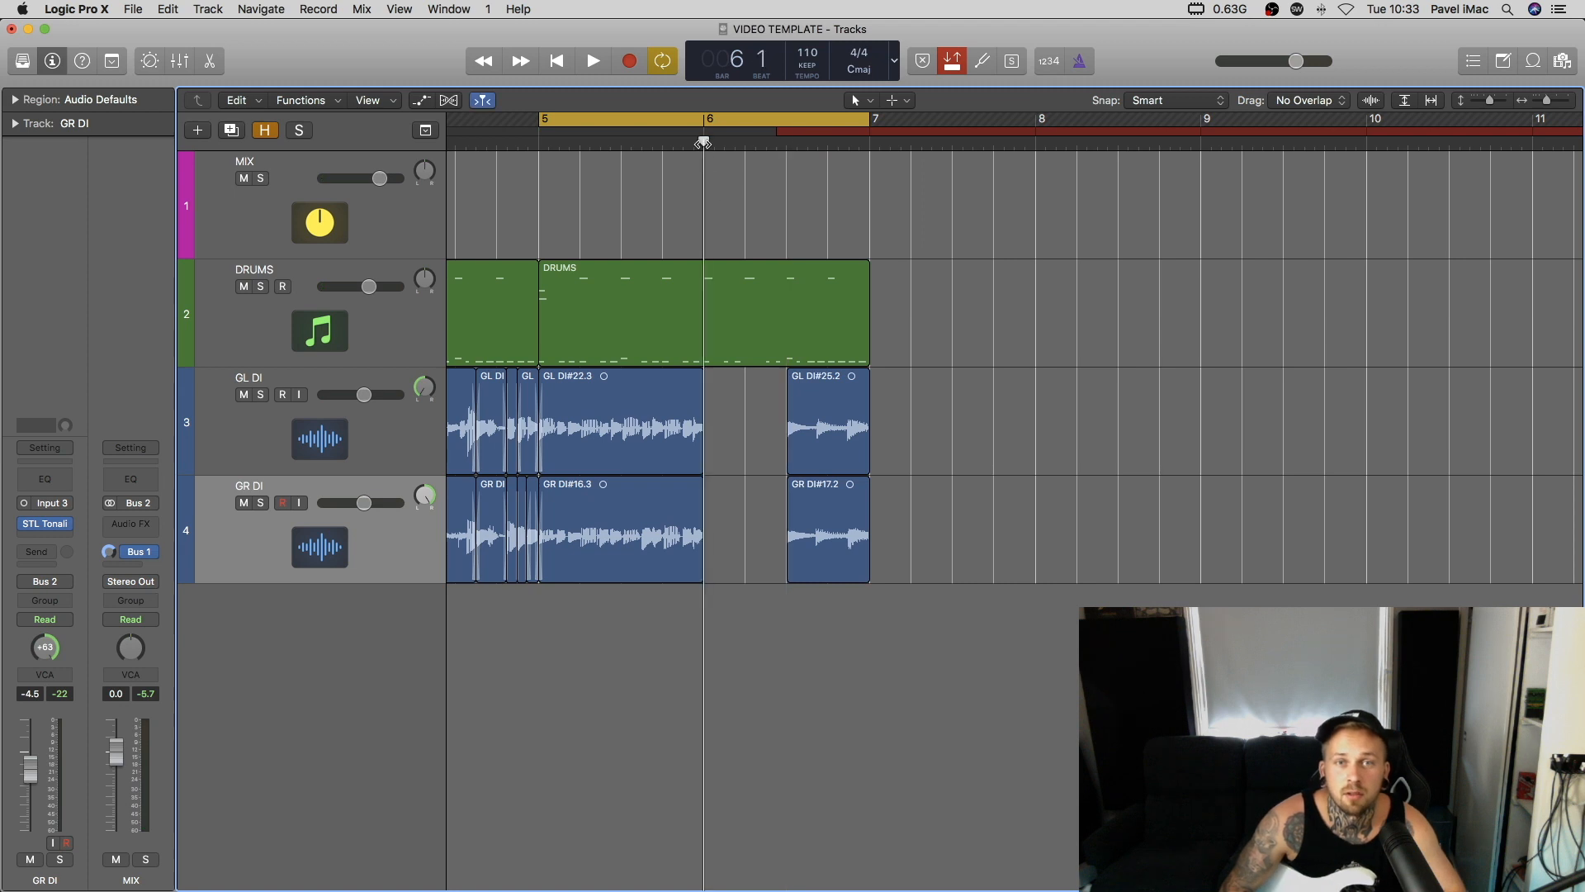
key("space")
Inspect the gap between the GL DI takes in bar 6 and the available secondary tools, including the Marquee Tool.
scroll(647, 432, "up", 2)
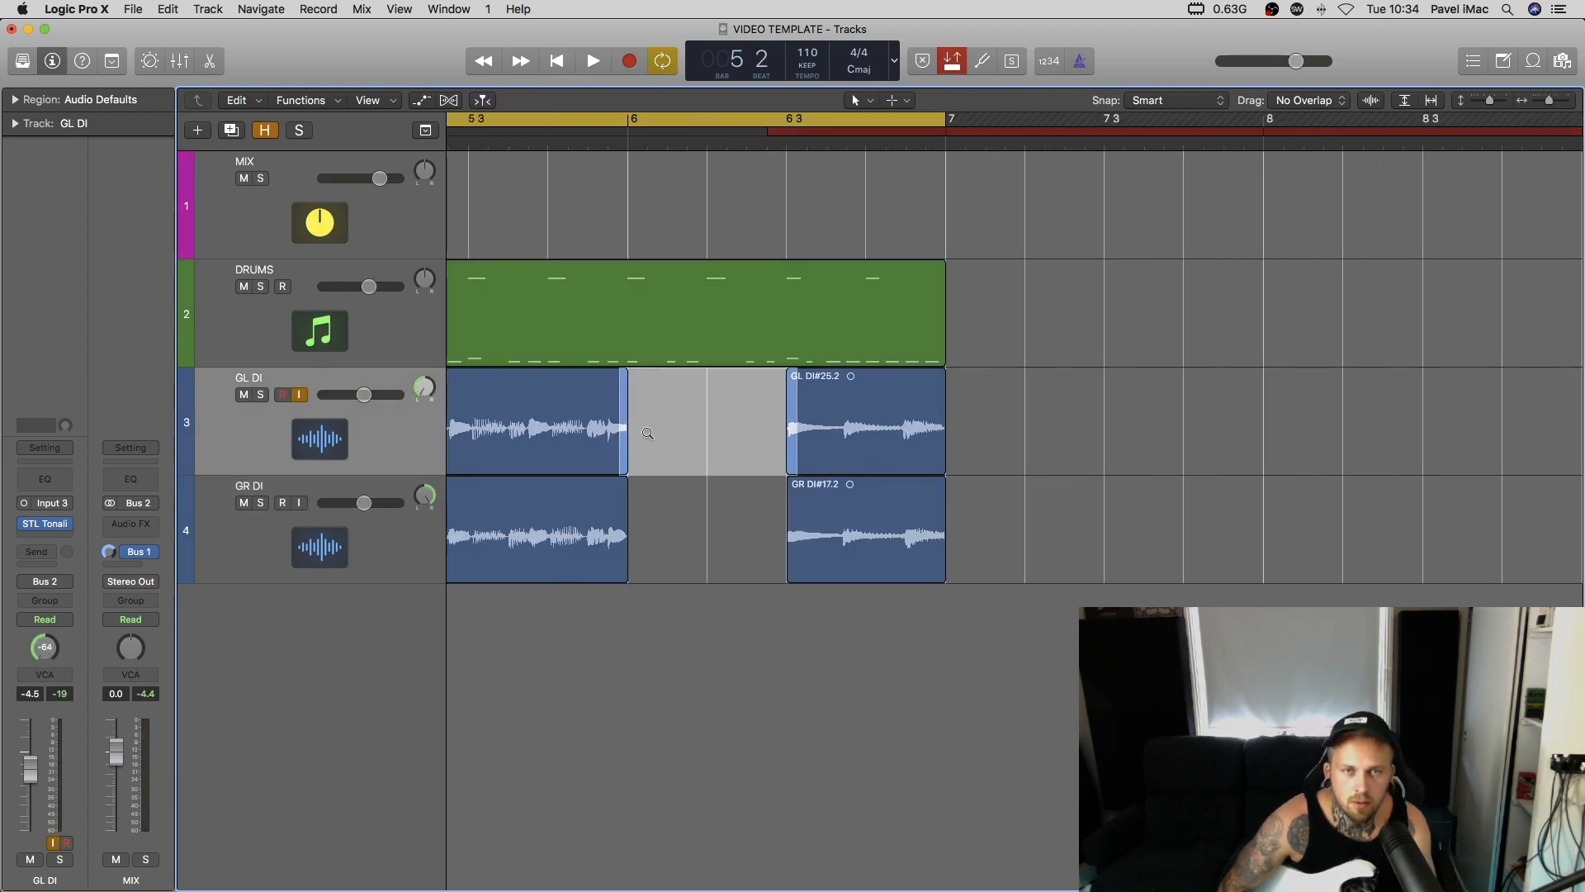
scroll(743, 396, "left", 2)
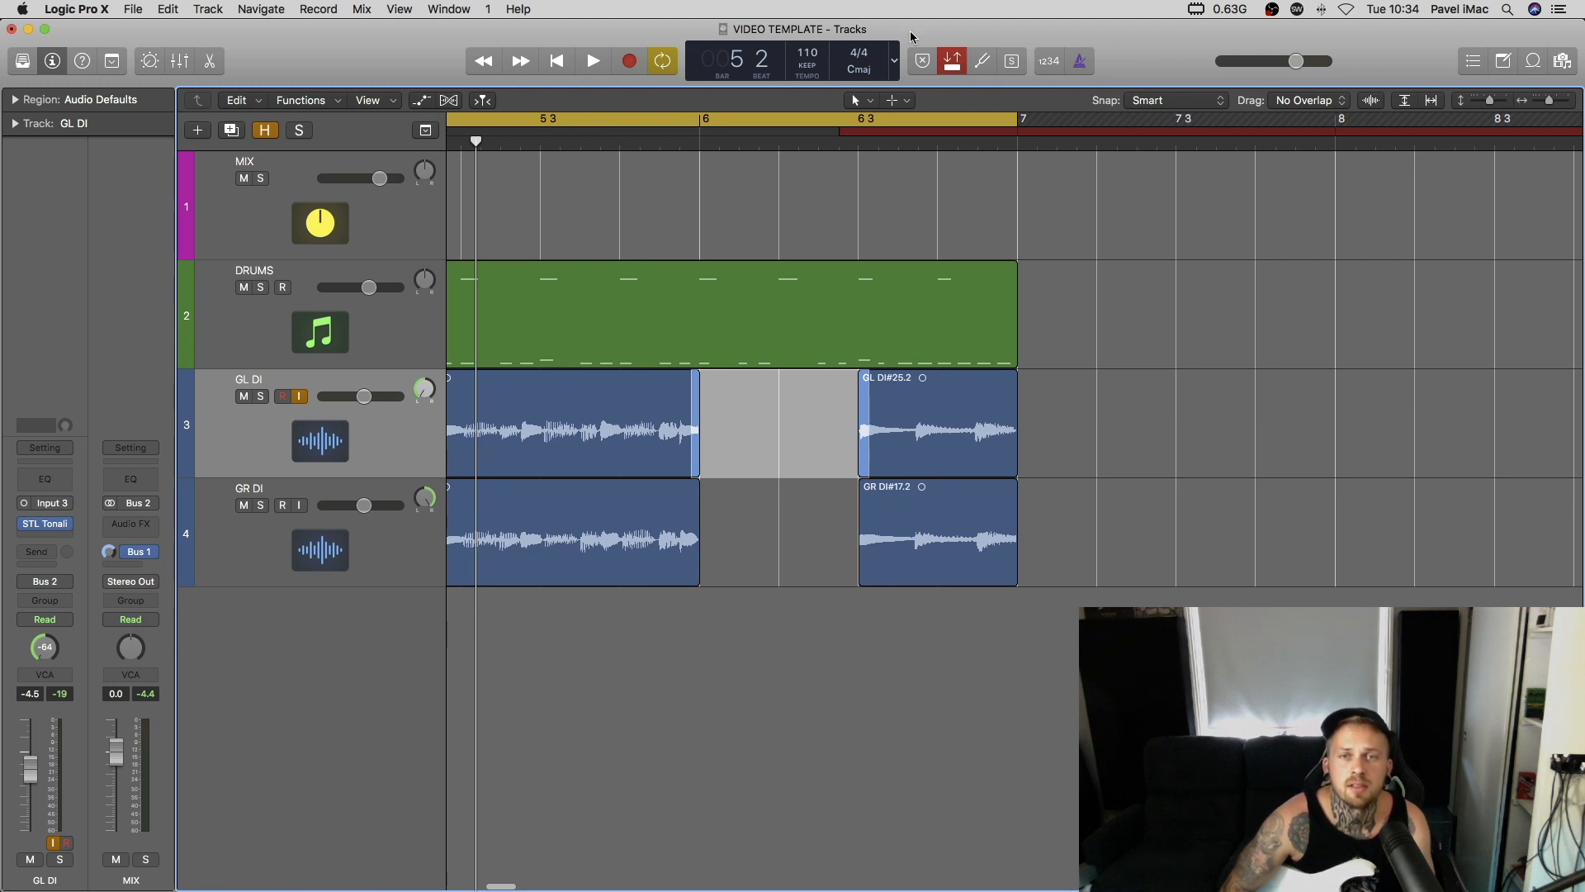
left_click(899, 101)
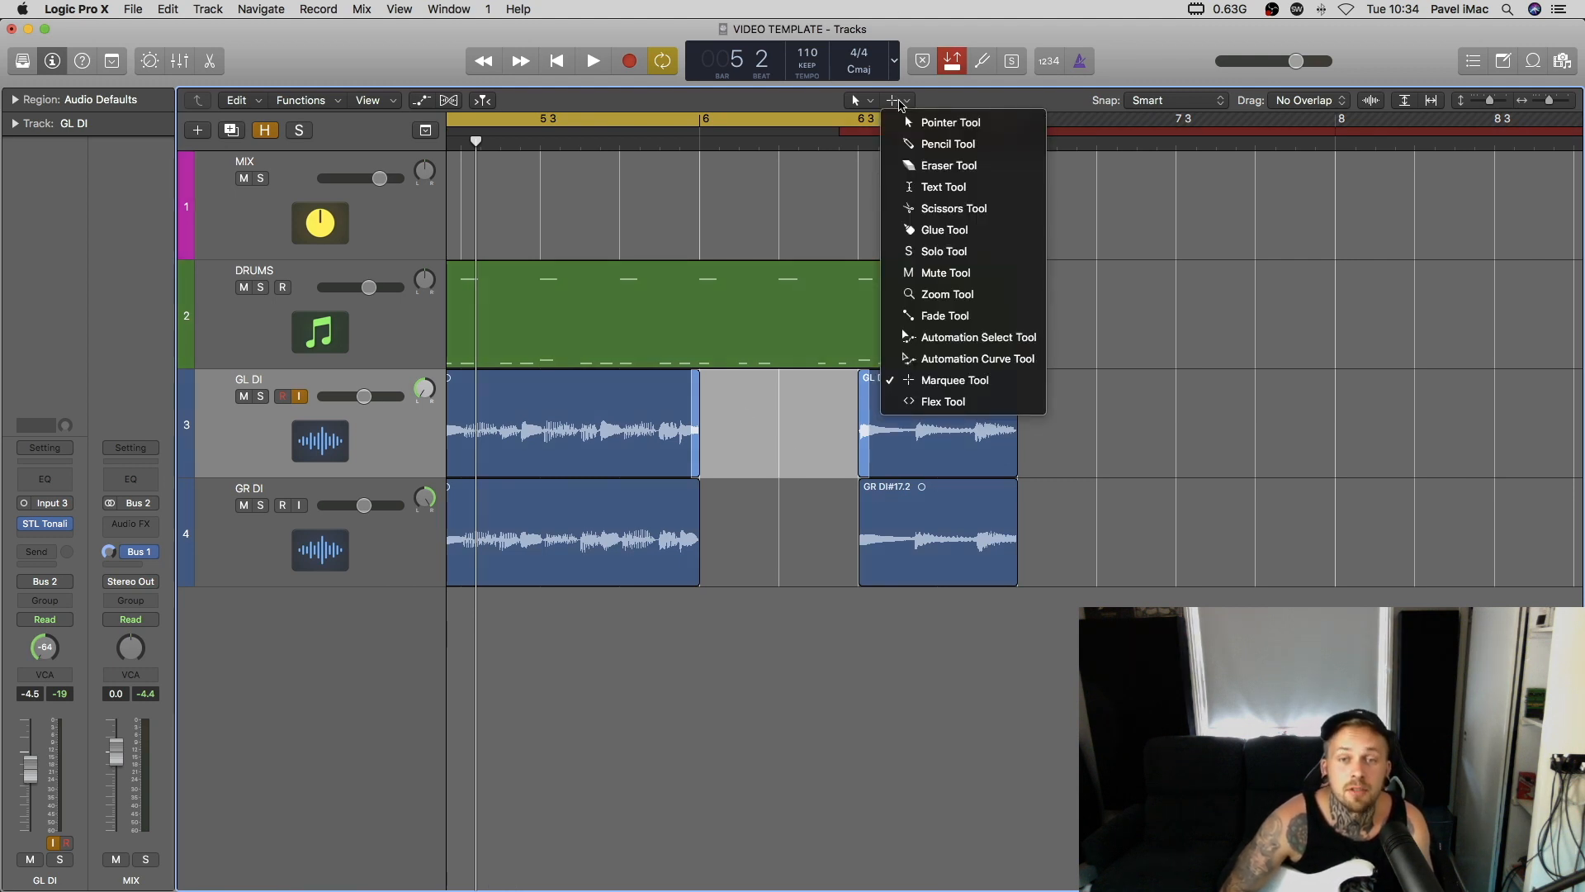
left_click(756, 117)
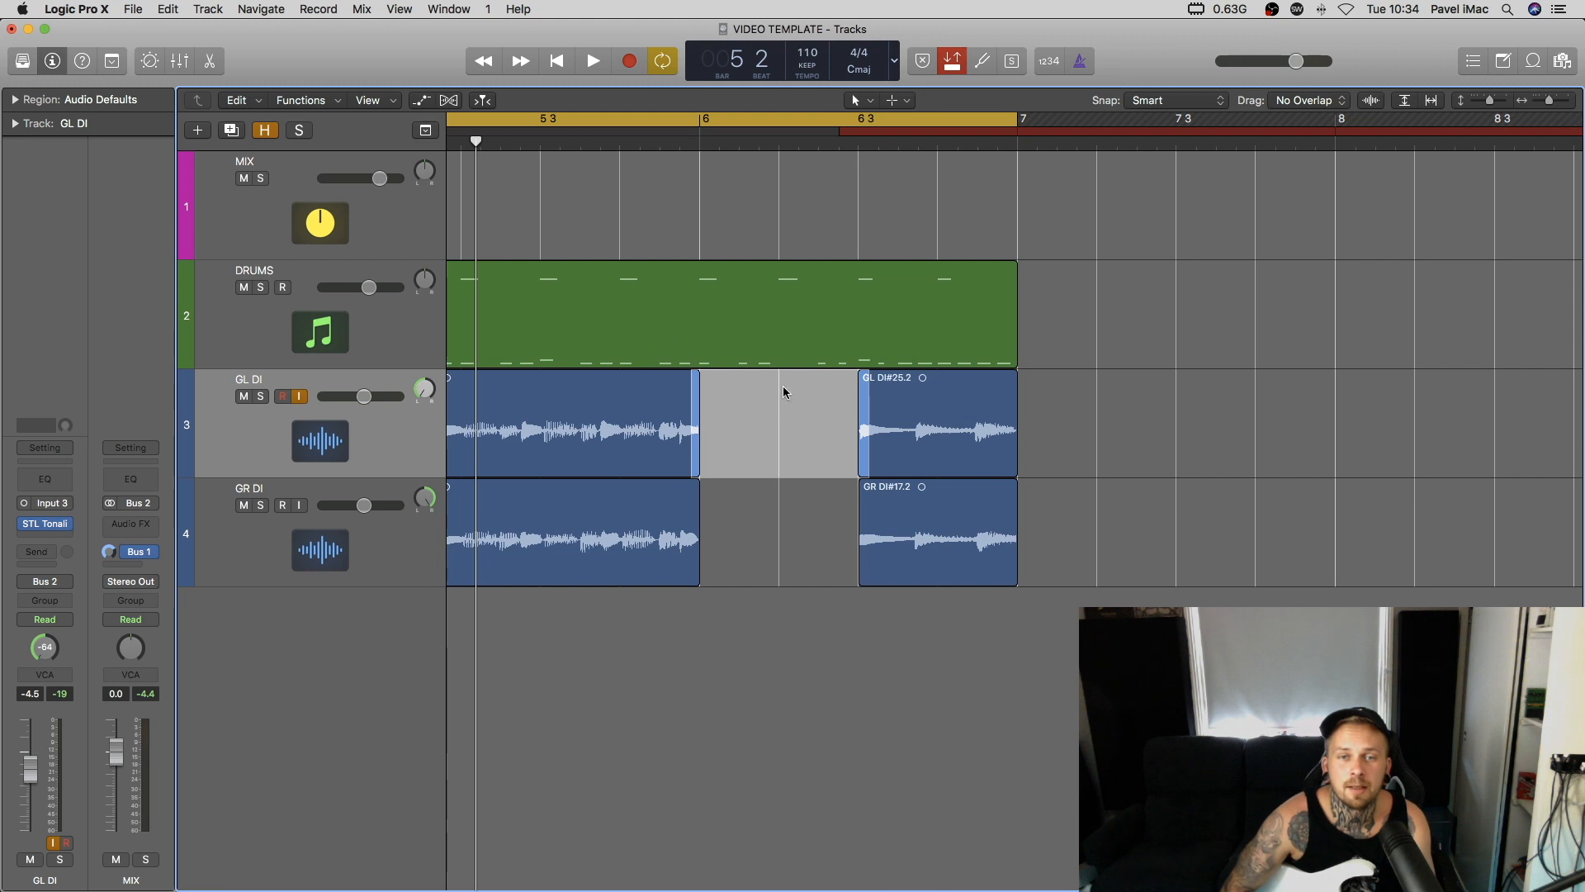
scroll(695, 159, "down", 3)
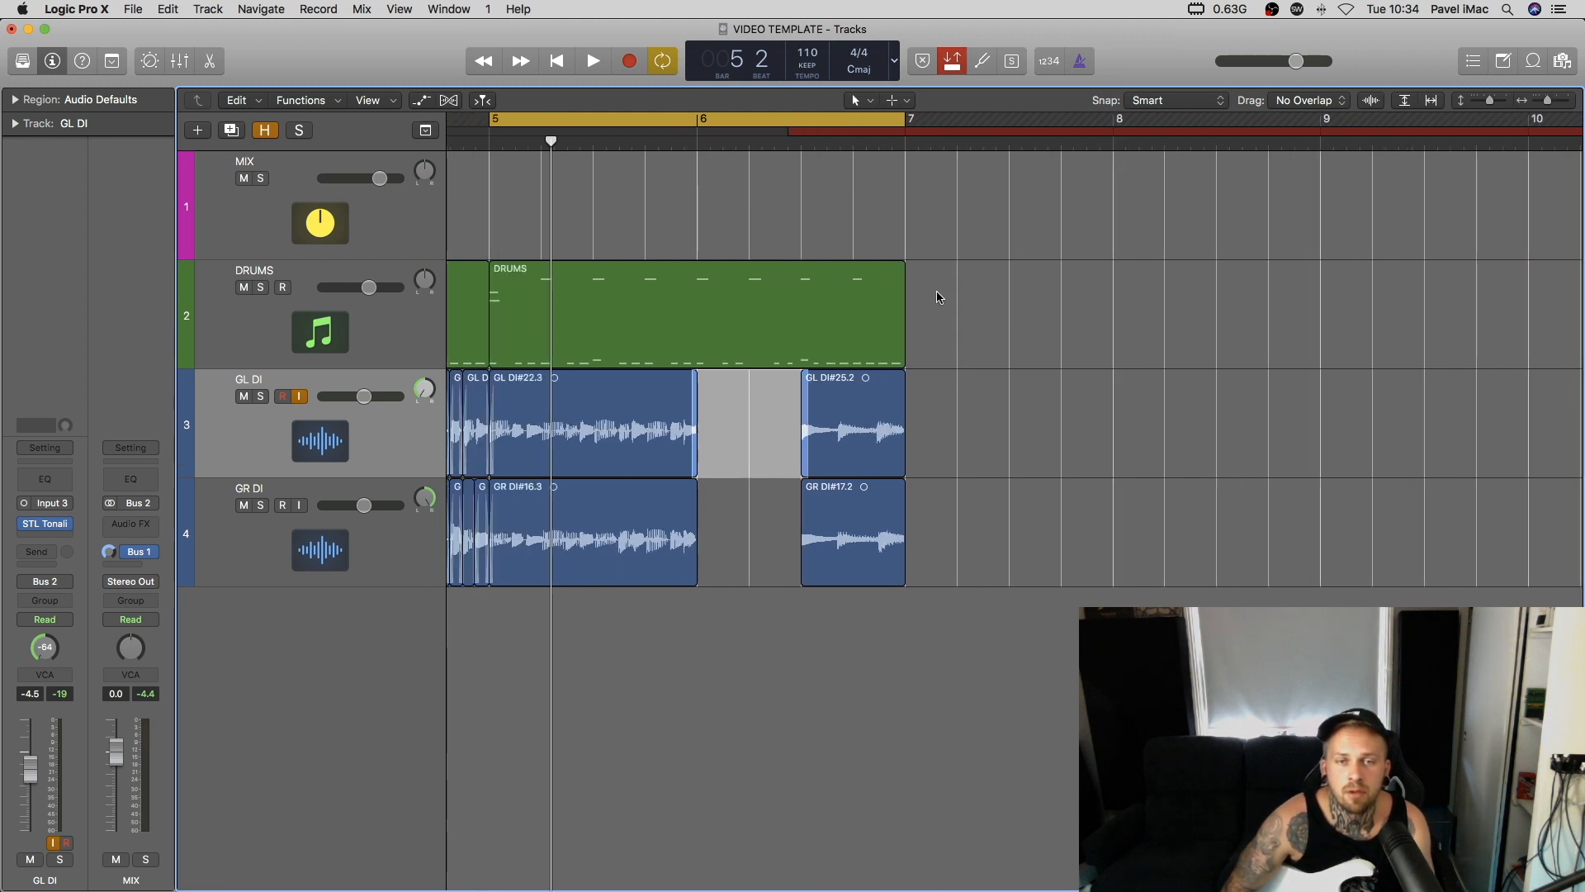
scroll(941, 295, "left", 1)
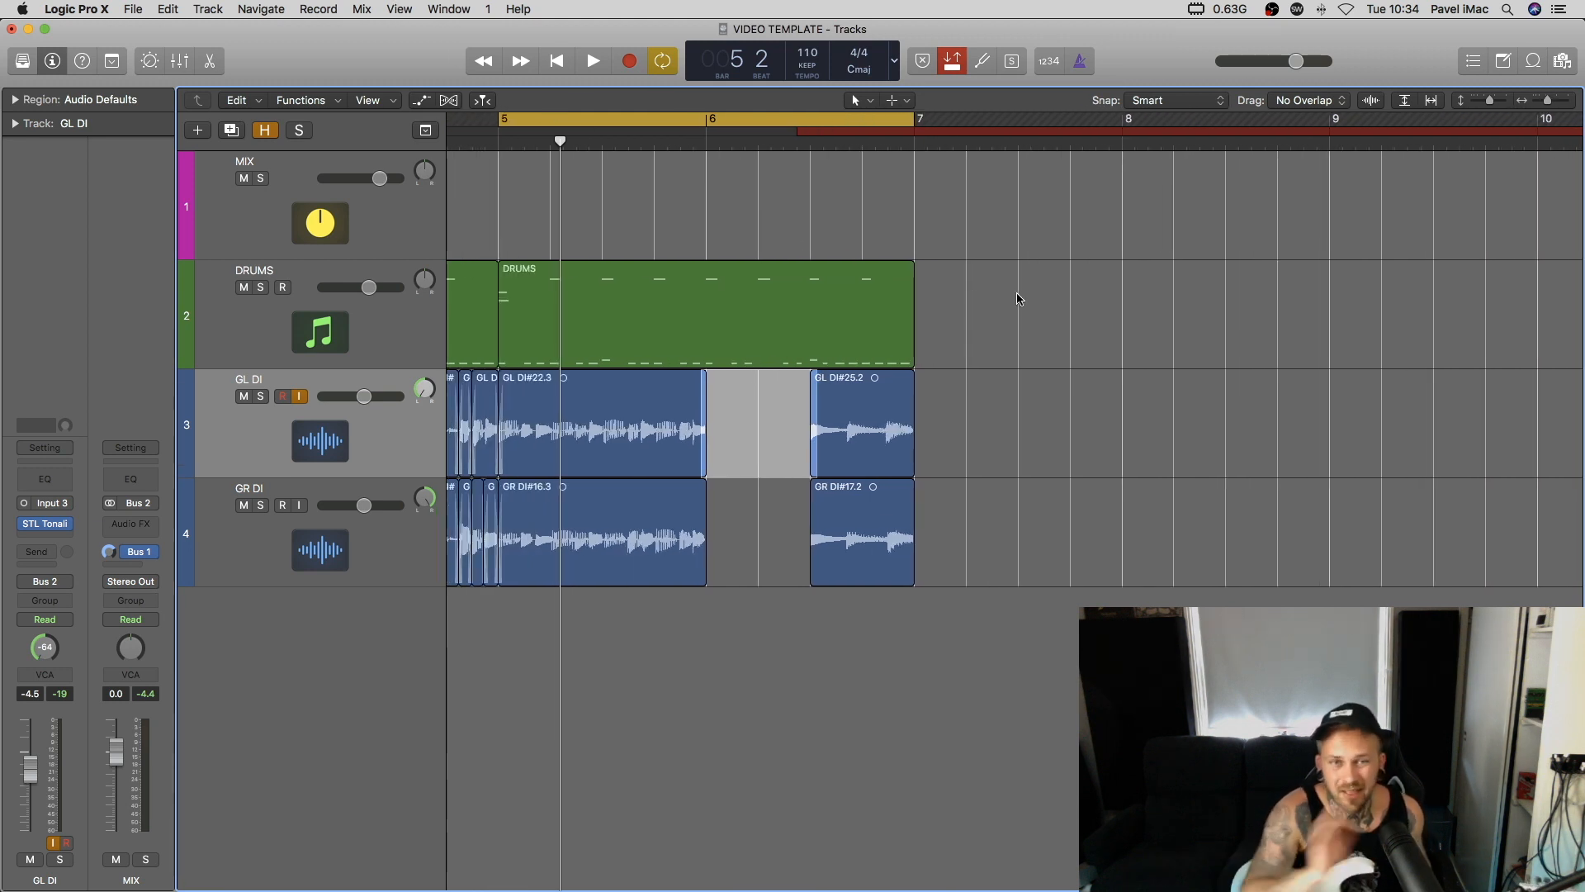
Record the missing riff part from just before bar 6 to just past beat 3 on GL DI, then on GR DI.
key("r")
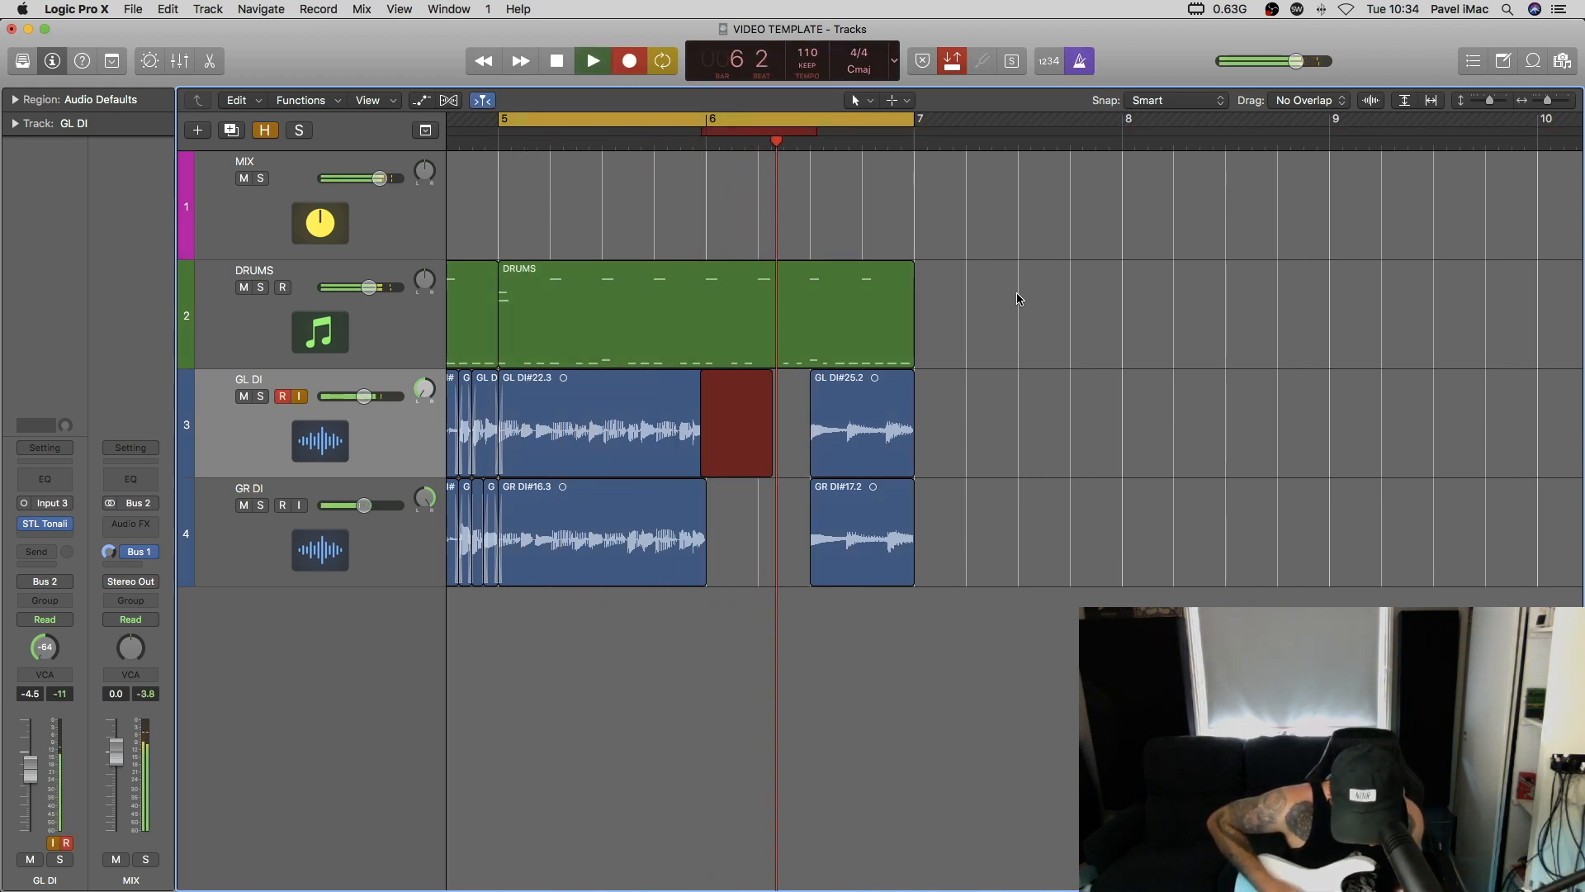
key("space")
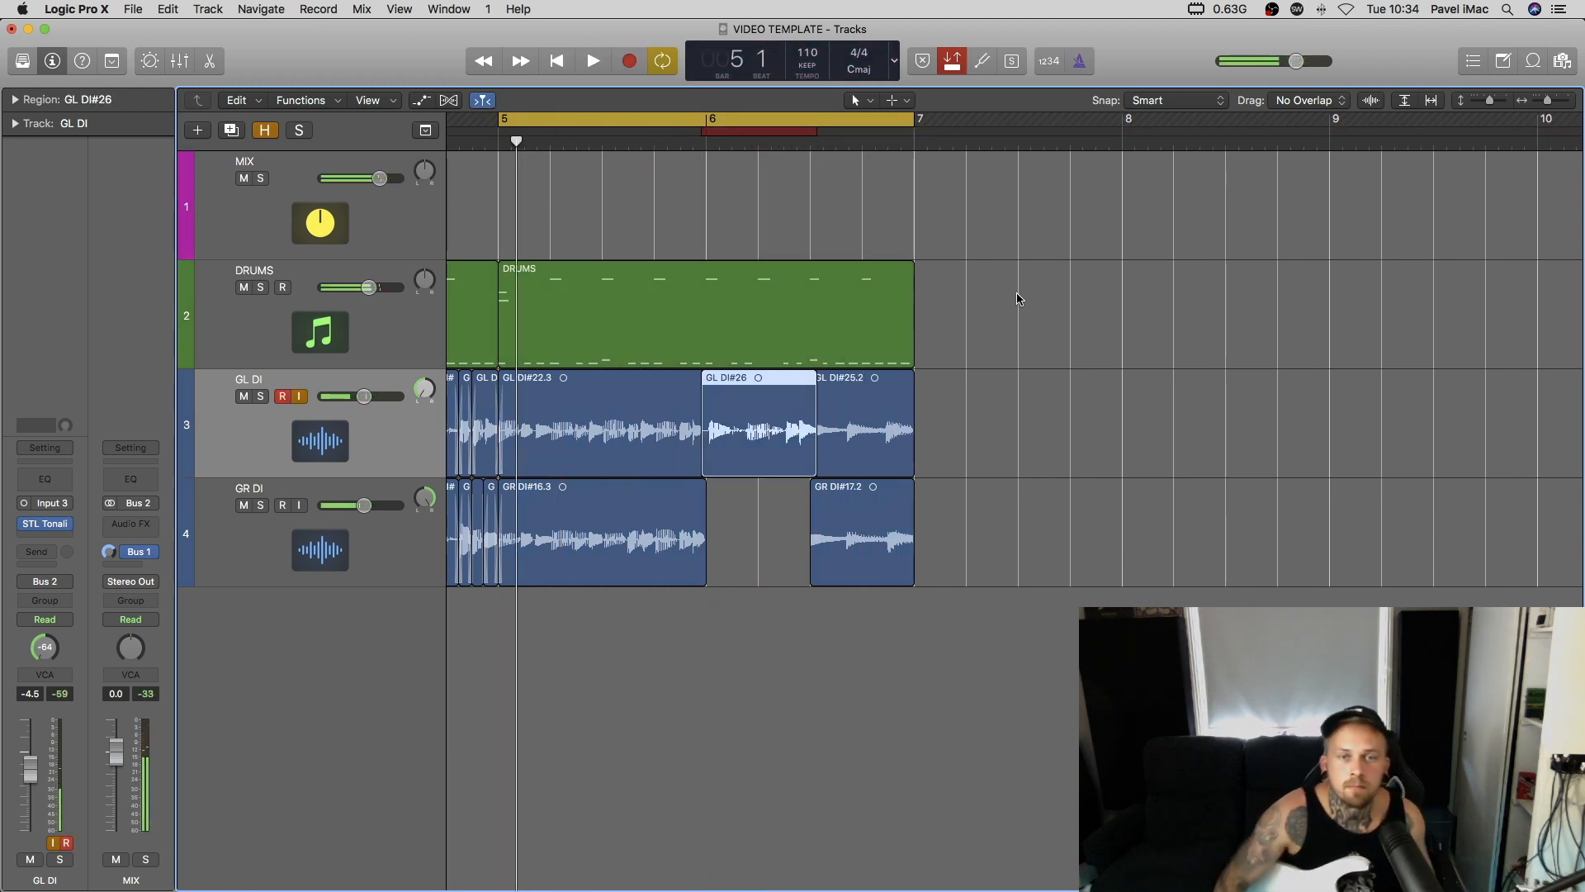
left_click(376, 533)
left_click(283, 397)
key("r")
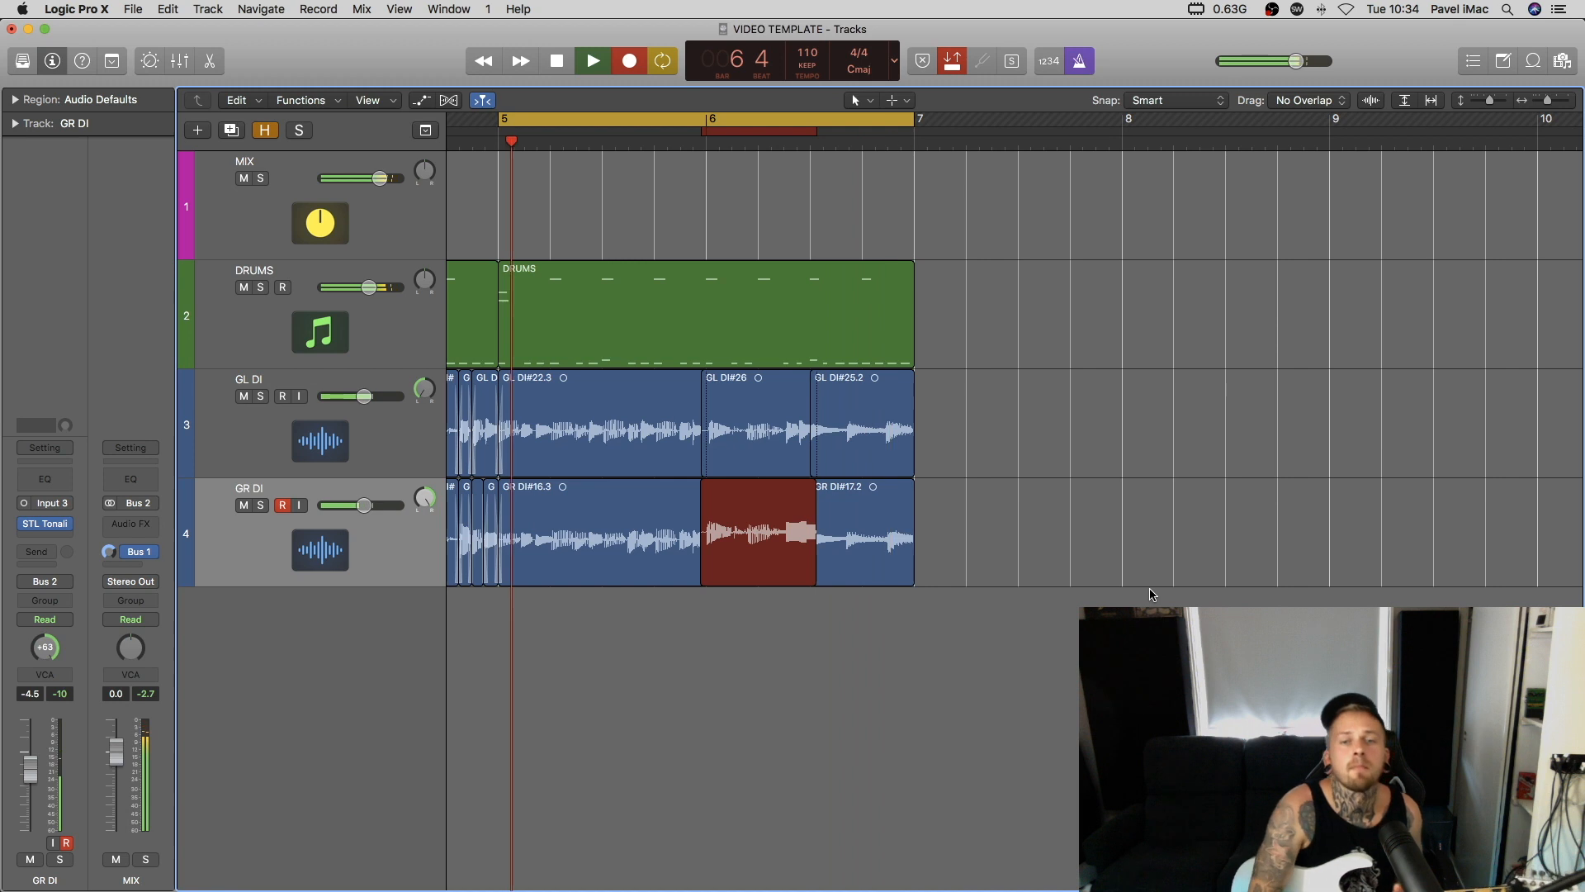
key("space")
Trim the new takes on both guitar tracks to start at bar 6 and end at beat 3.
left_click_drag(967, 448, 897, 597)
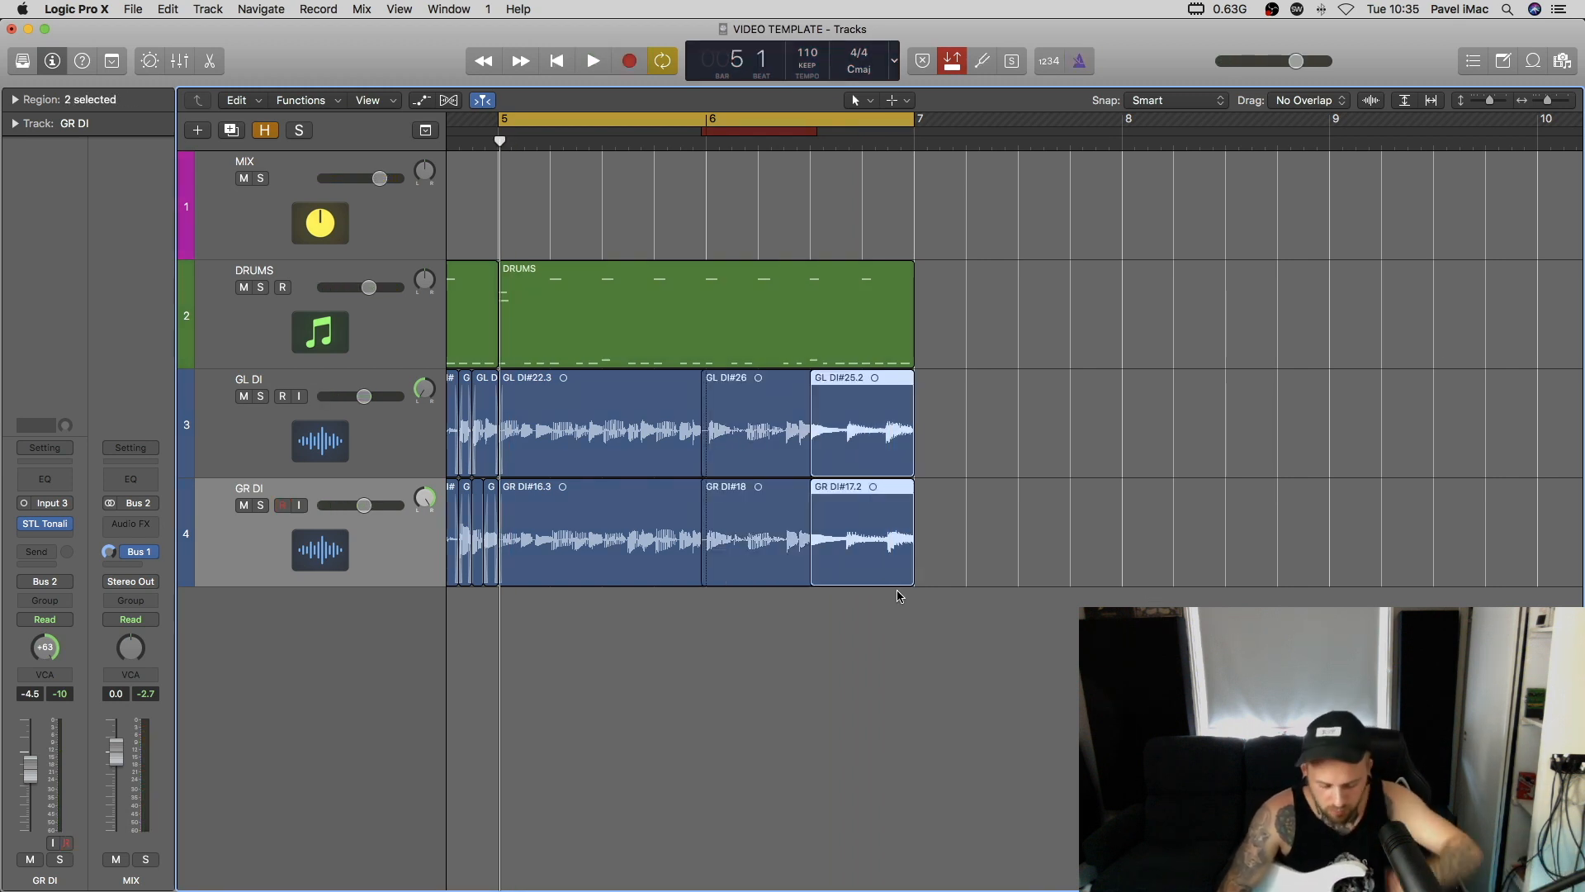
scroll(1040, 365, "up", 10)
scroll(1039, 366, "down", 3)
left_click_drag(755, 632, 791, 389)
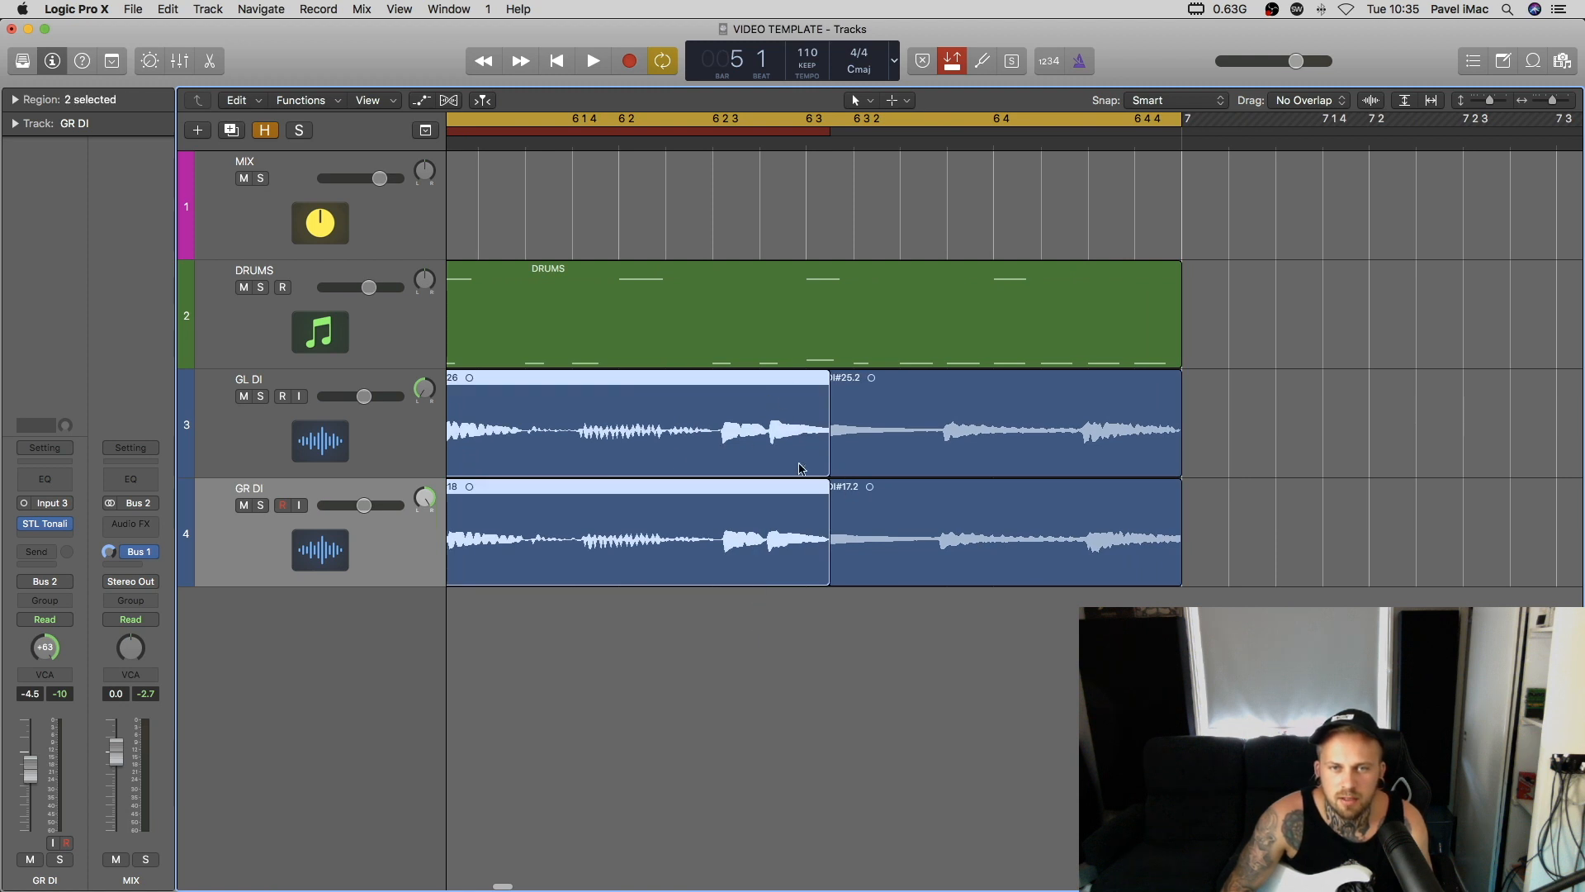
left_click_drag(1266, 388, 1044, 635)
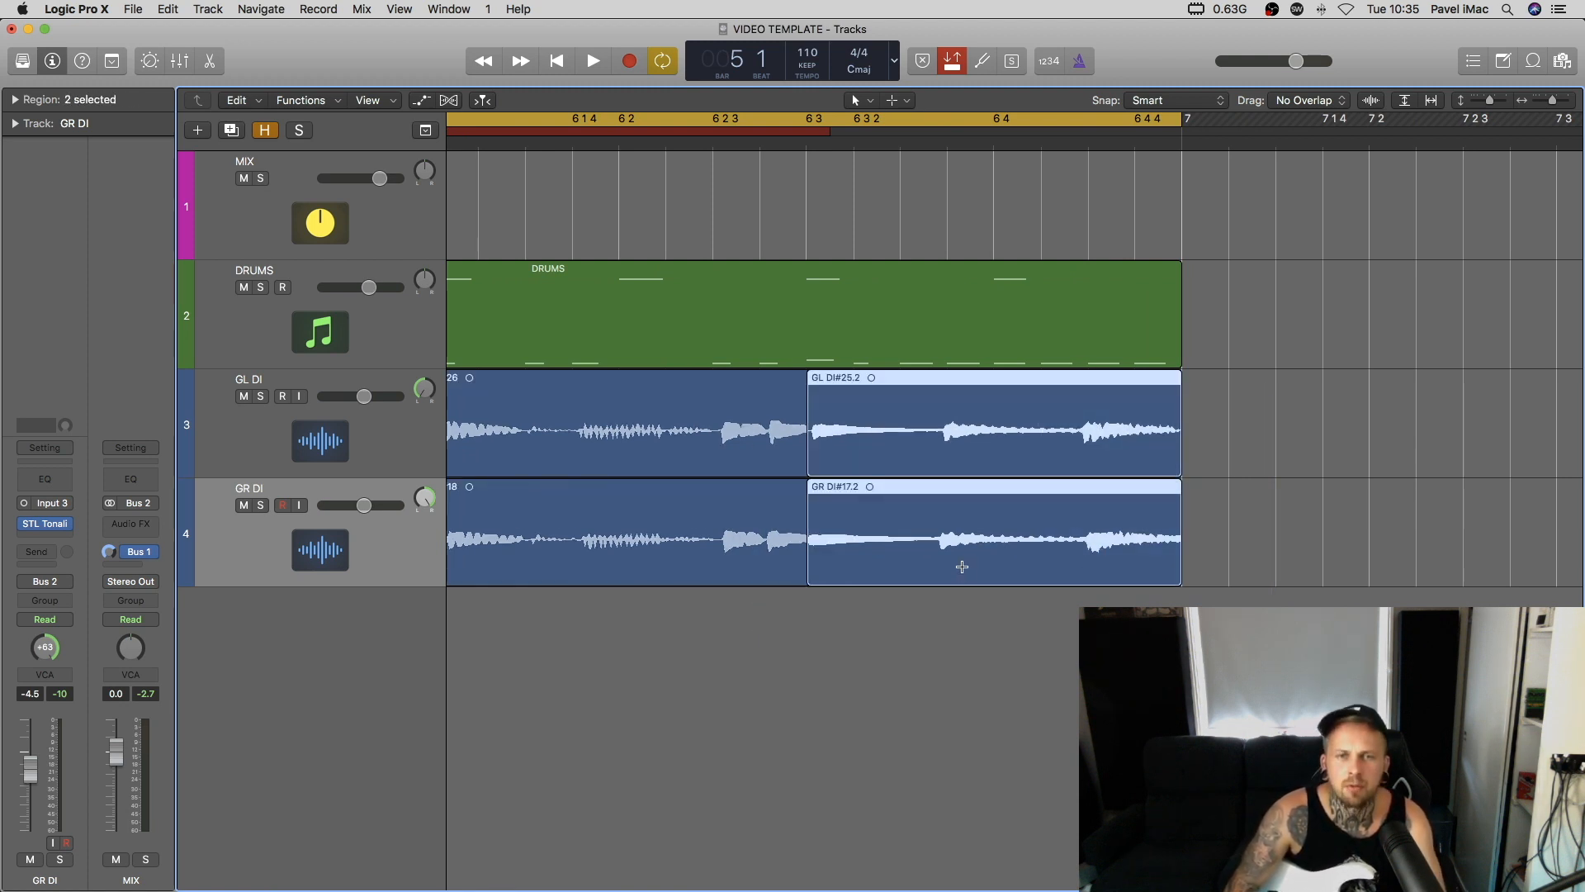
scroll(903, 508, "left", 10)
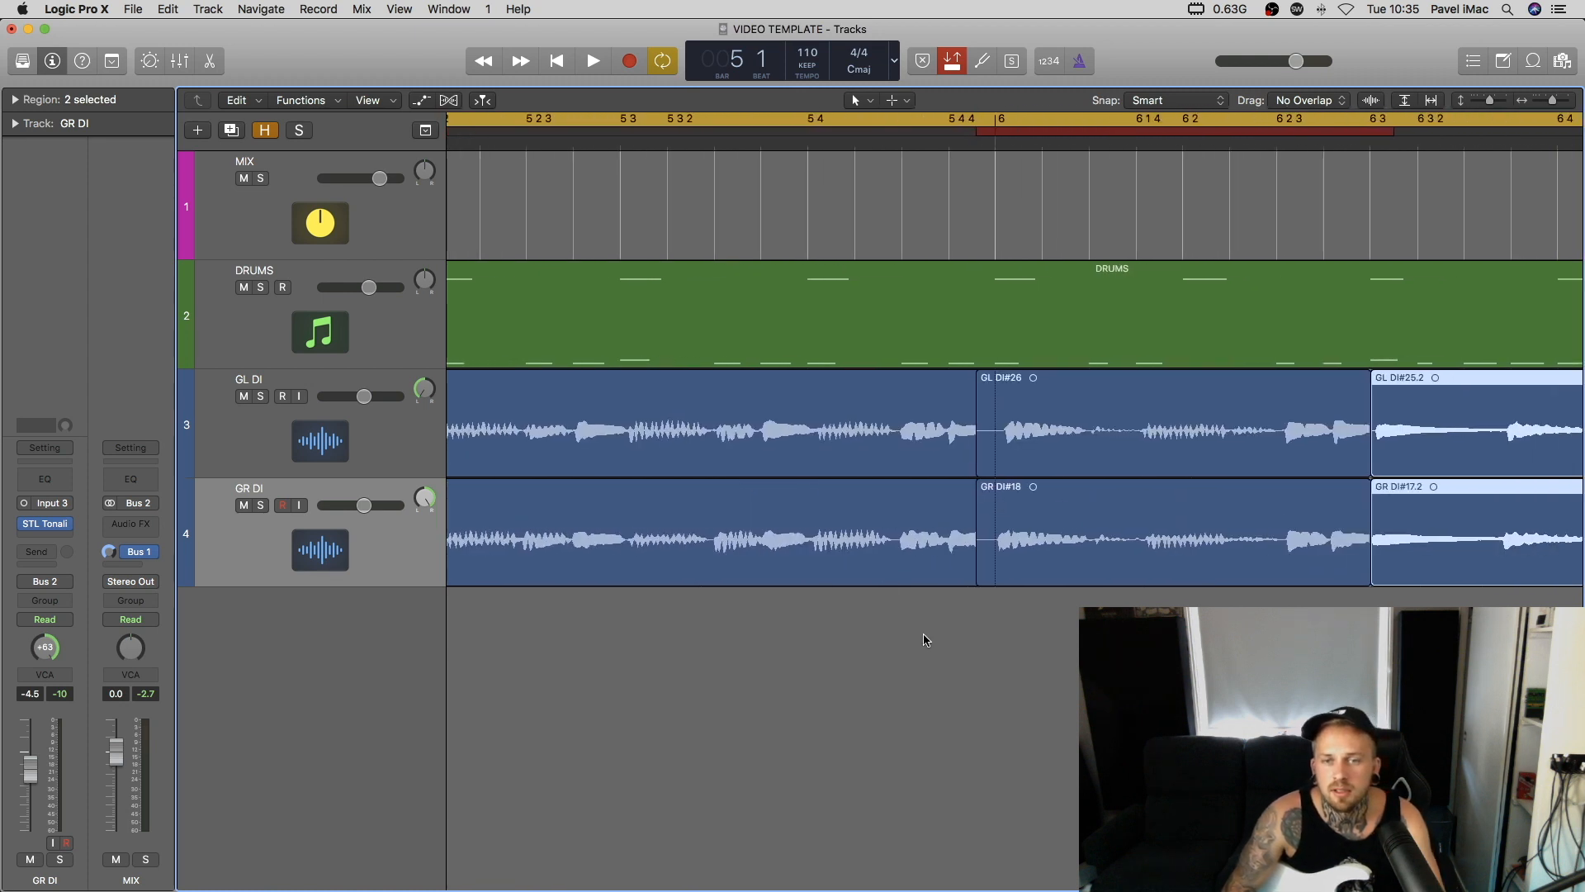
left_click_drag(920, 630, 919, 425)
left_click_drag(995, 517, 996, 517)
scroll(1097, 451, "right", 3)
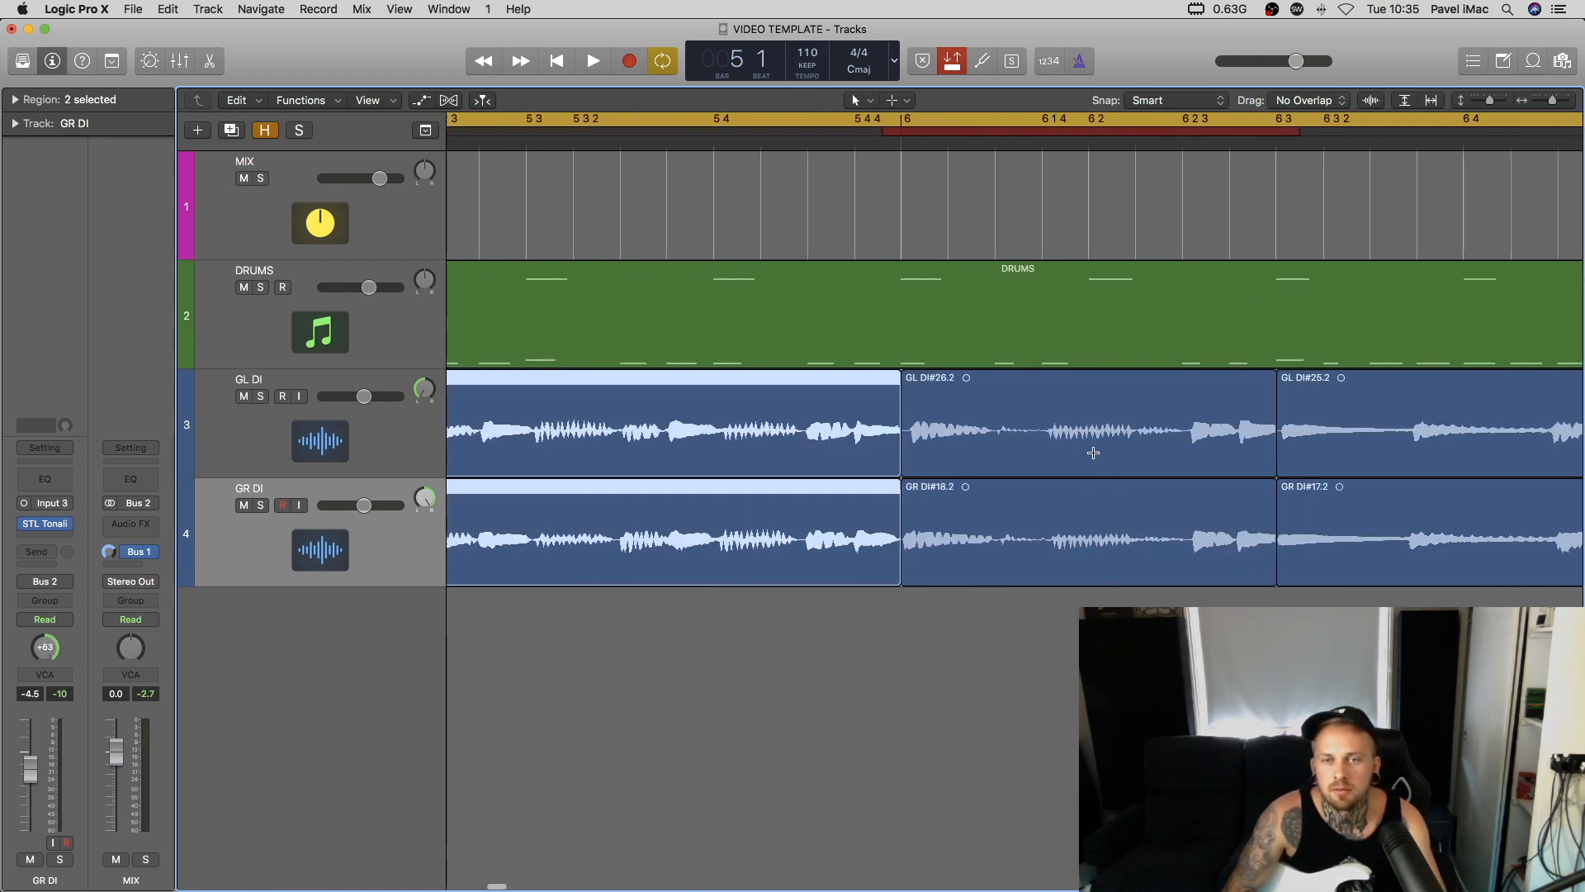
Play back both guitar tracks from bar 5 to check the joins around bar 6.
key("super+Left")
key("super+Left")
key("super+Left")
scroll(1078, 461, "left", 10)
scroll(1075, 462, "right", 5)
key("space")
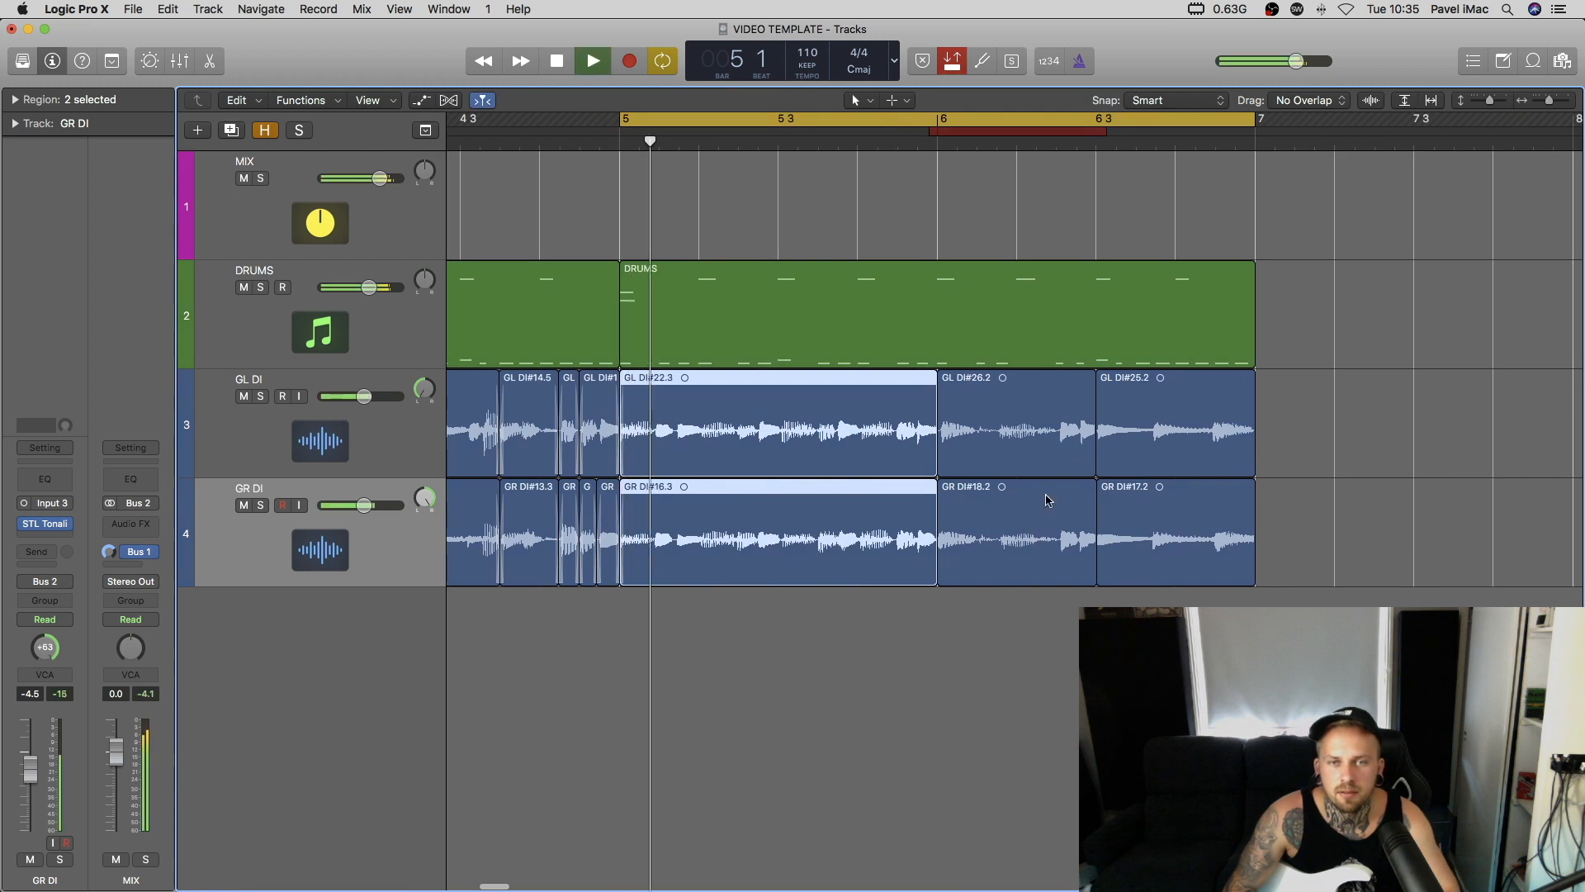
left_click(1035, 614)
scroll(1036, 607, "right", 1)
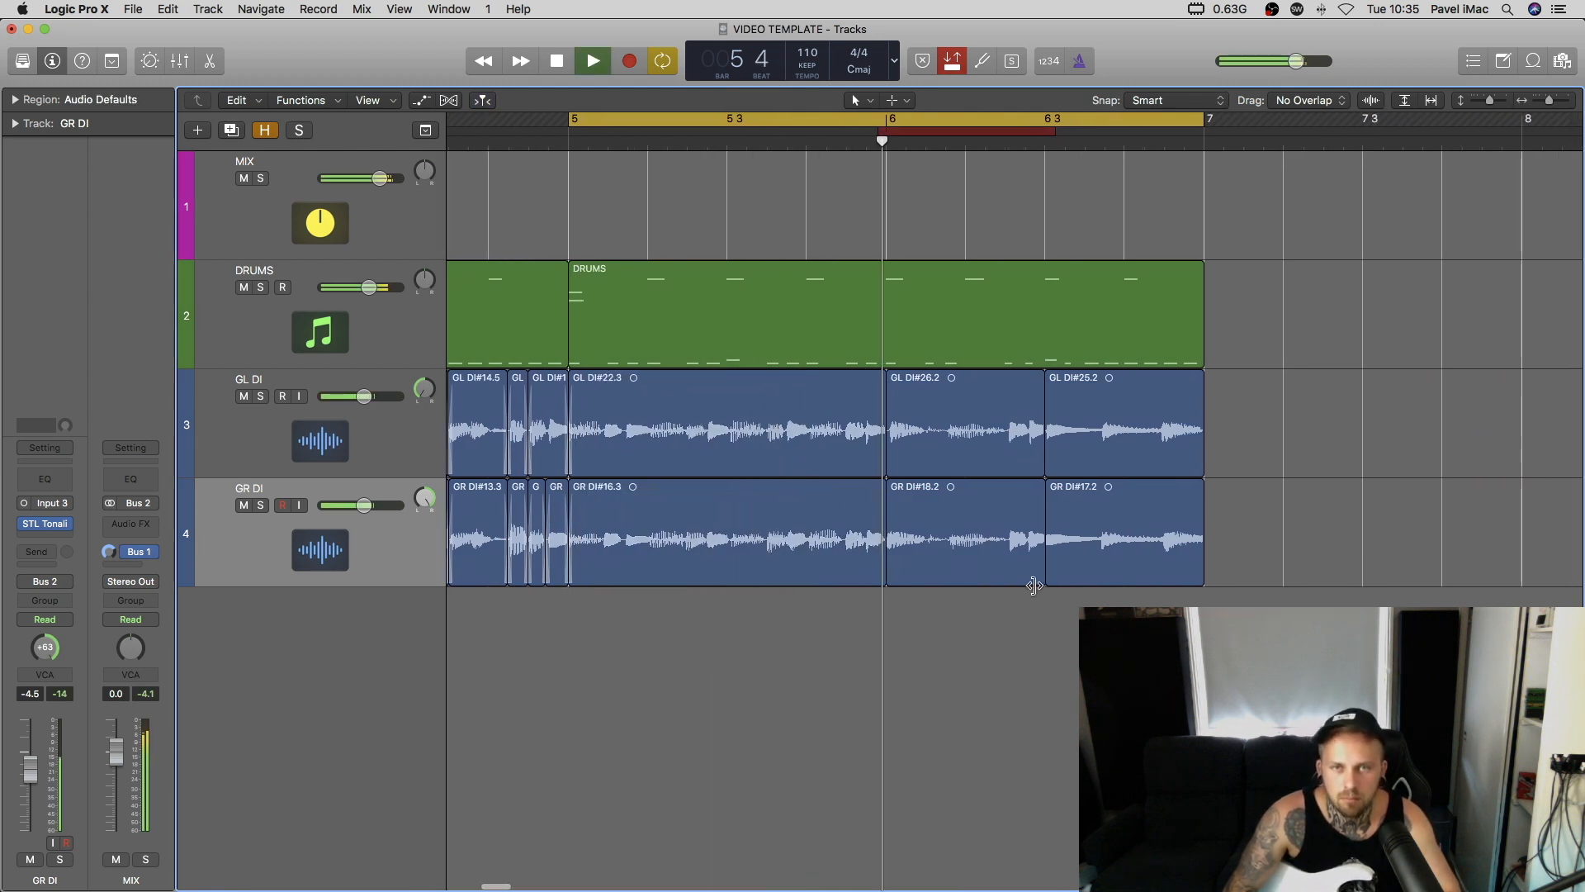
key("space")
Open the bar 5 drum region in the Piano Roll and audition its pattern through bar 6.
double_click(1162, 265)
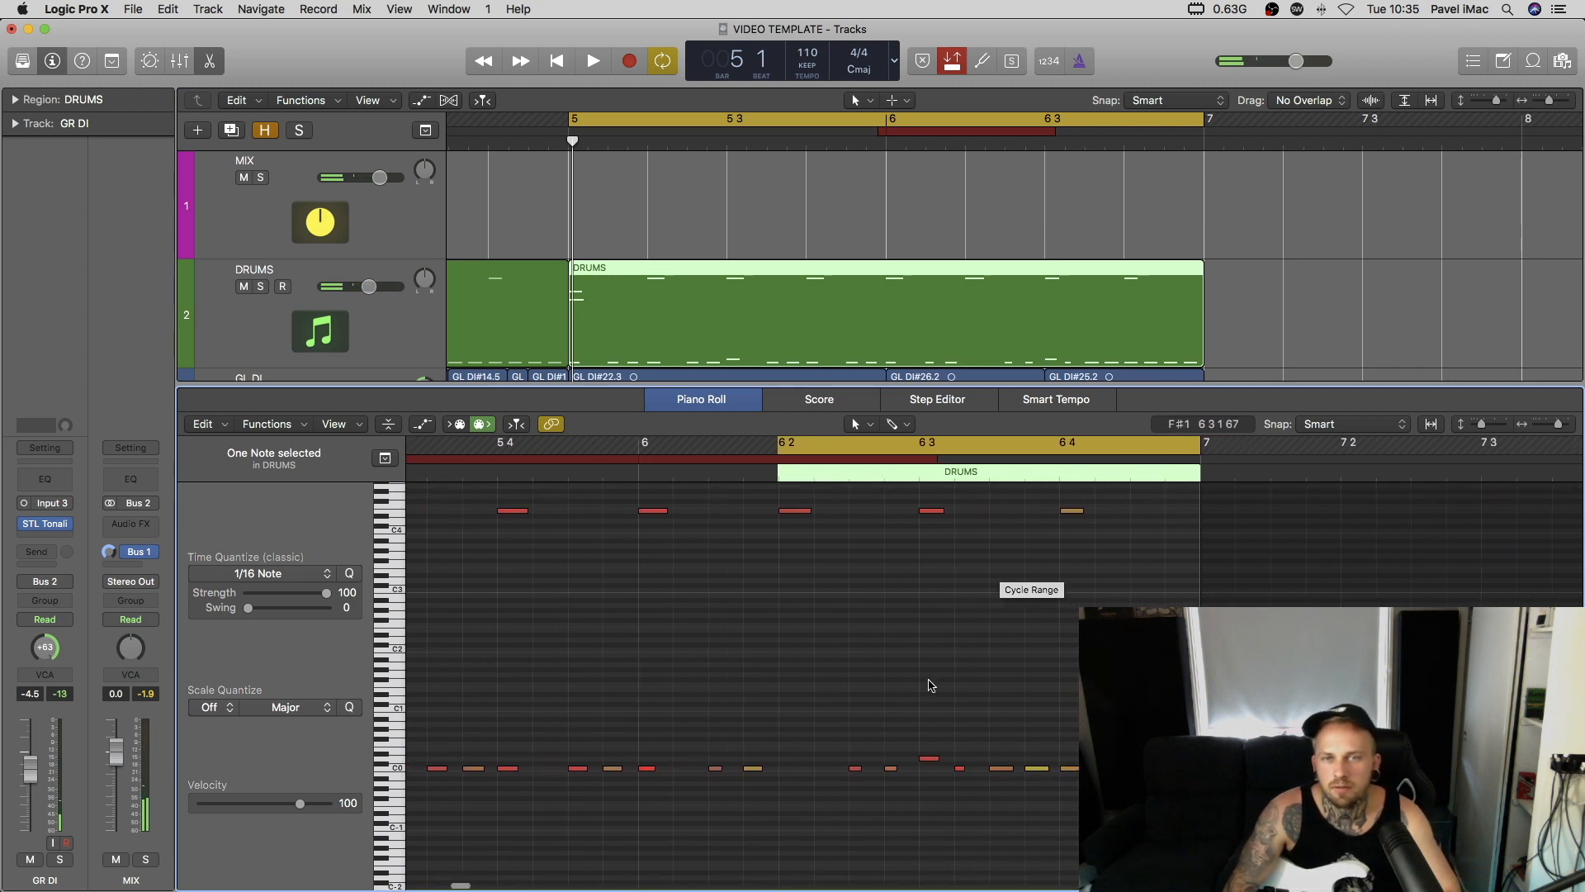
scroll(904, 656, "right", 4)
scroll(906, 652, "left", 6)
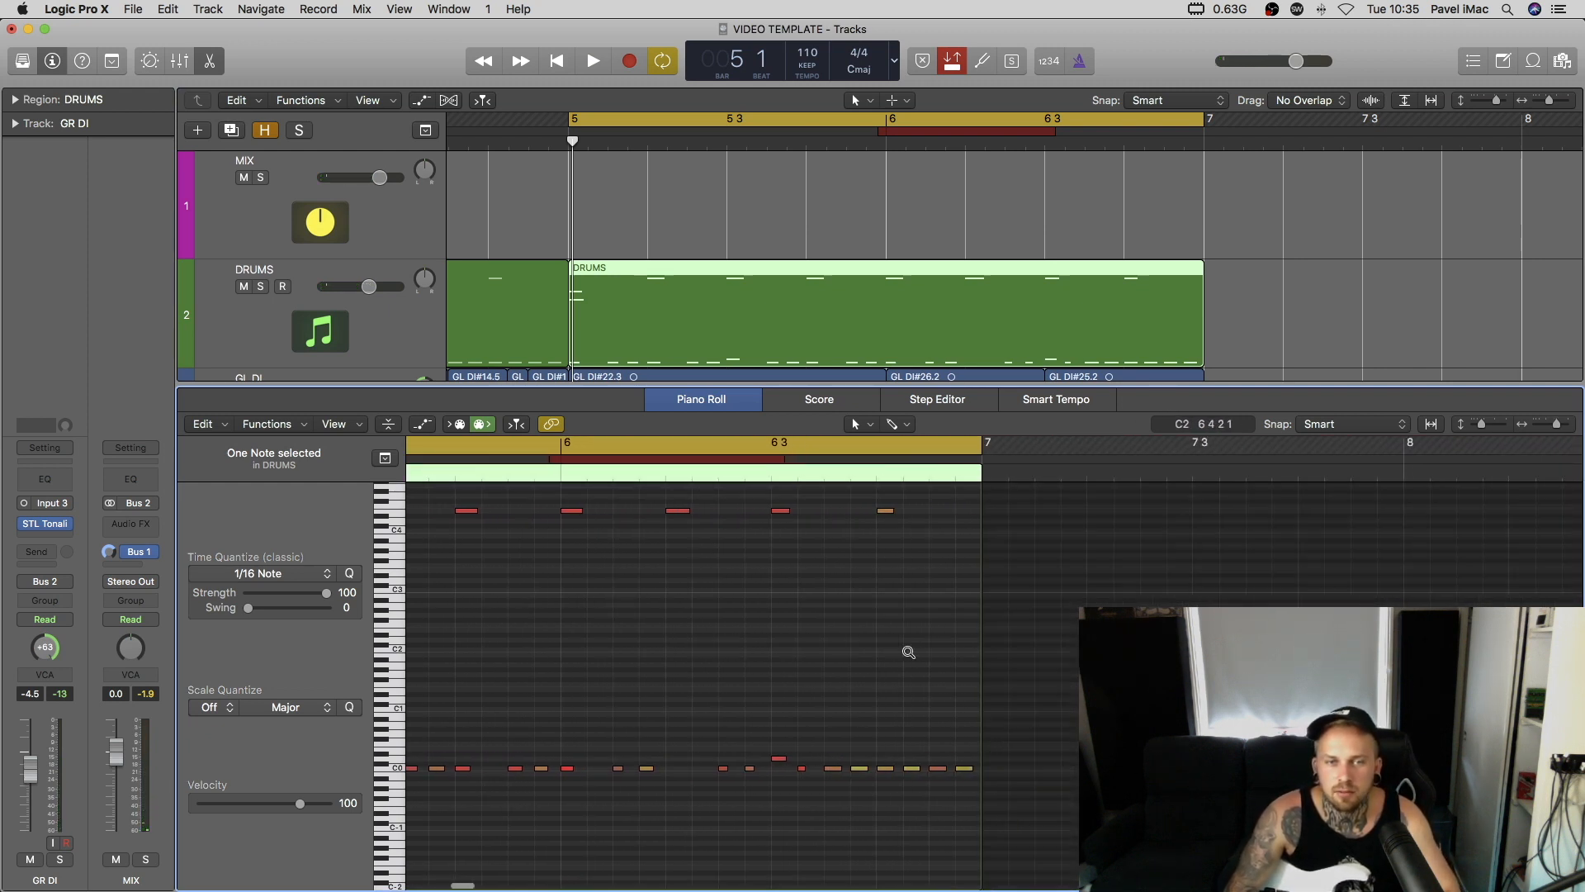
scroll(908, 655, "left", 4)
scroll(909, 656, "left", 3)
key("space")
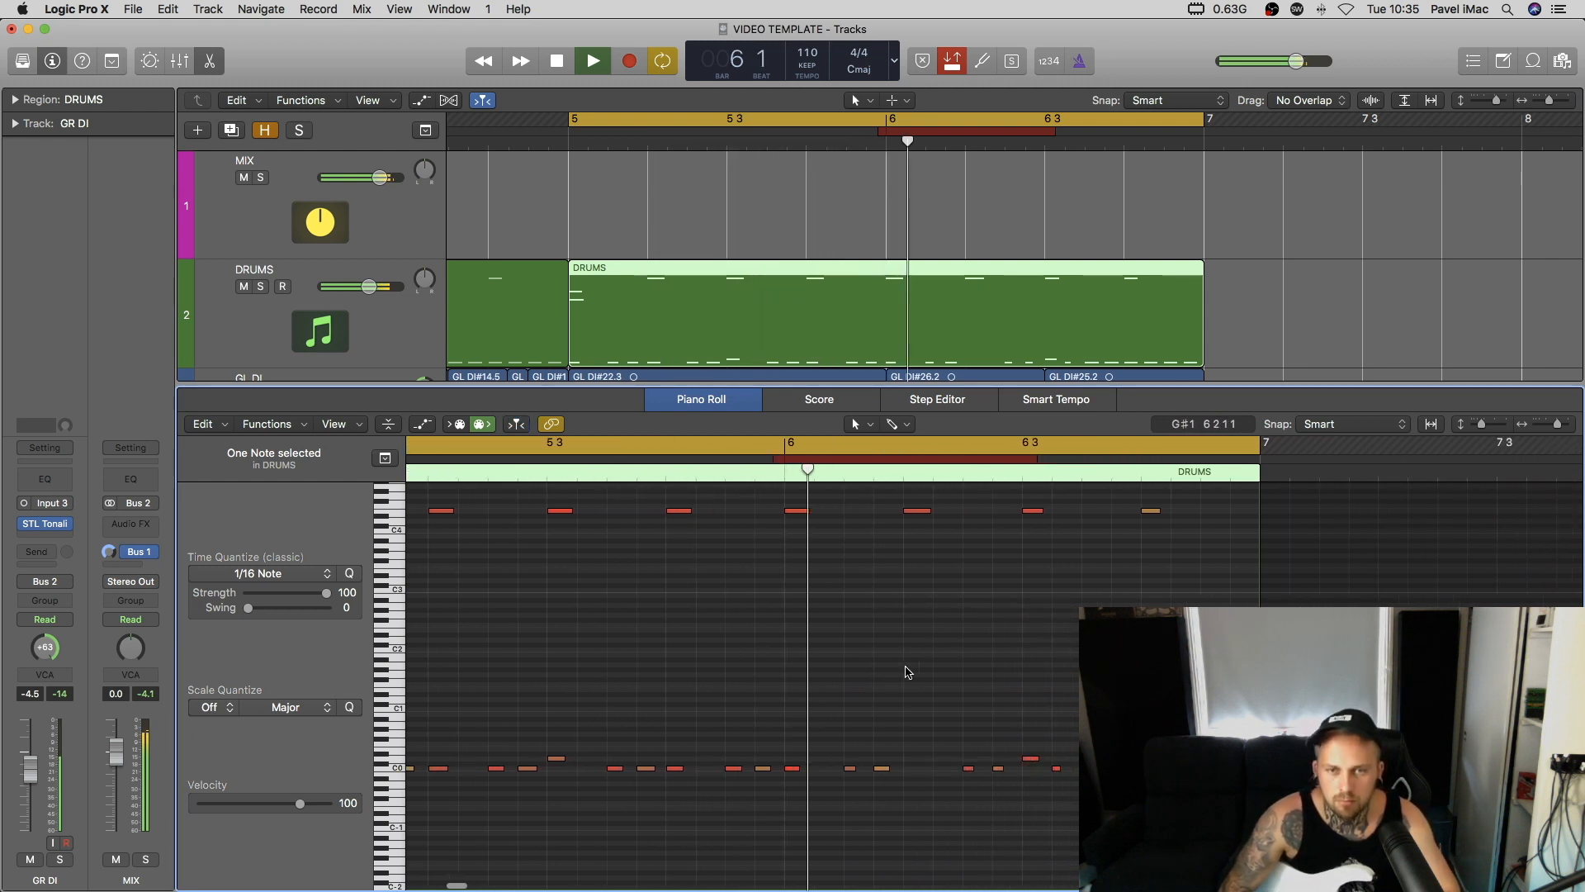
key("space")
Delete the two C0 drum notes between beats 3 and 4 of bar 6, keeping the one just before beat 4.
key("super+Right")
key("super+Right")
key("super+Right")
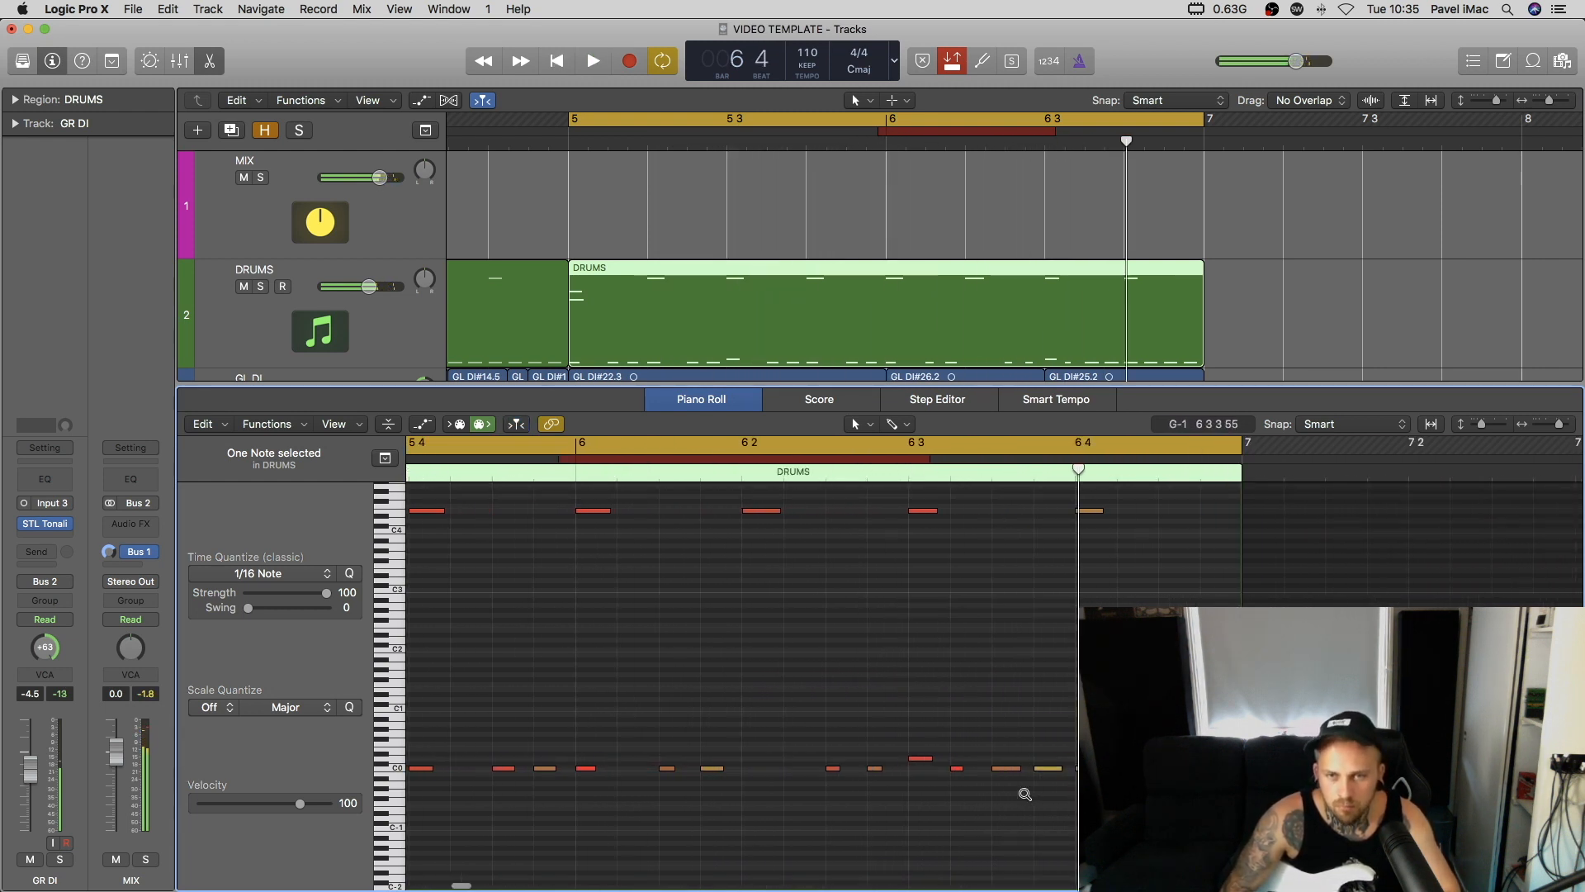
left_click(941, 769)
Play back the edited drum pattern from beat 3 of bar 6 and examine the notes up to bar 7.
double_click(885, 477)
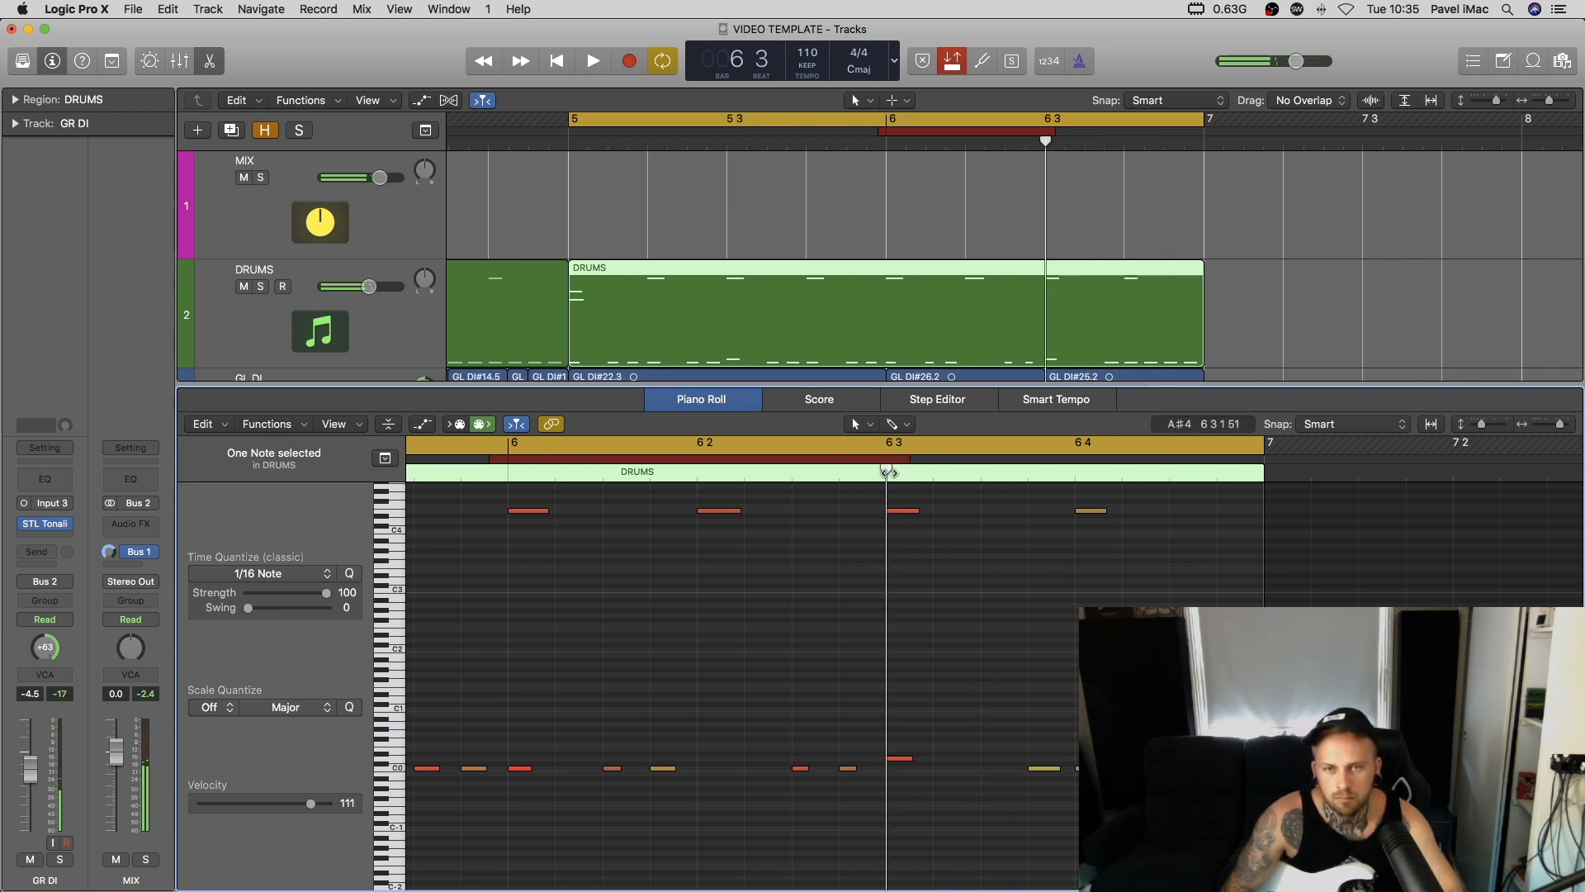
key("space")
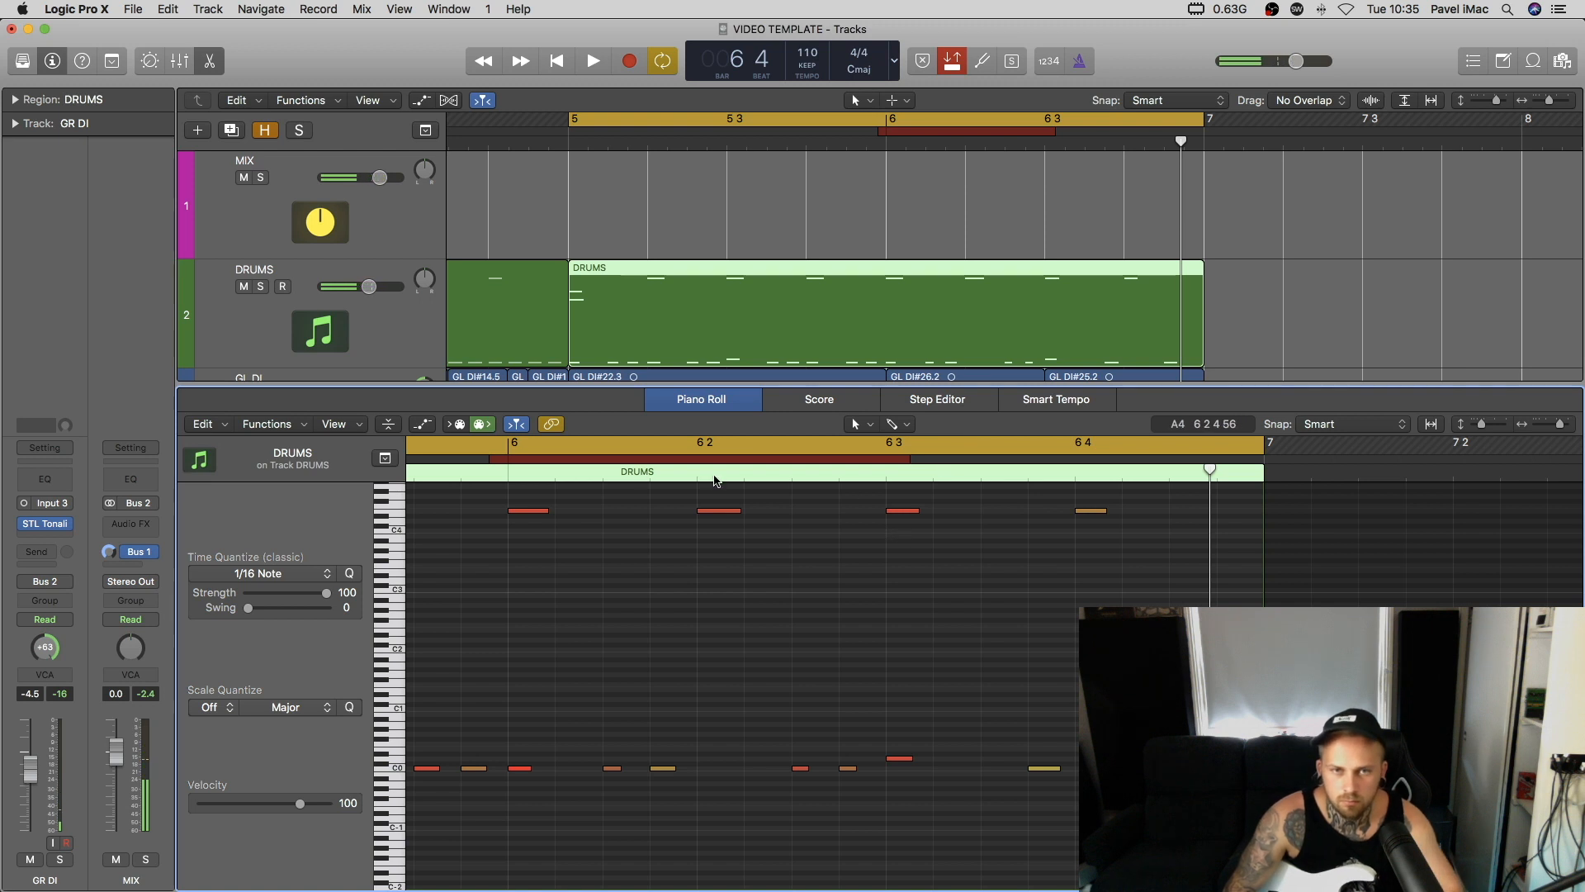
key("space")
key("super+Left")
key("super+Left")
scroll(1041, 575, "right", 3)
scroll(1005, 611, "right", 3)
key("super+Right")
key("super+Right")
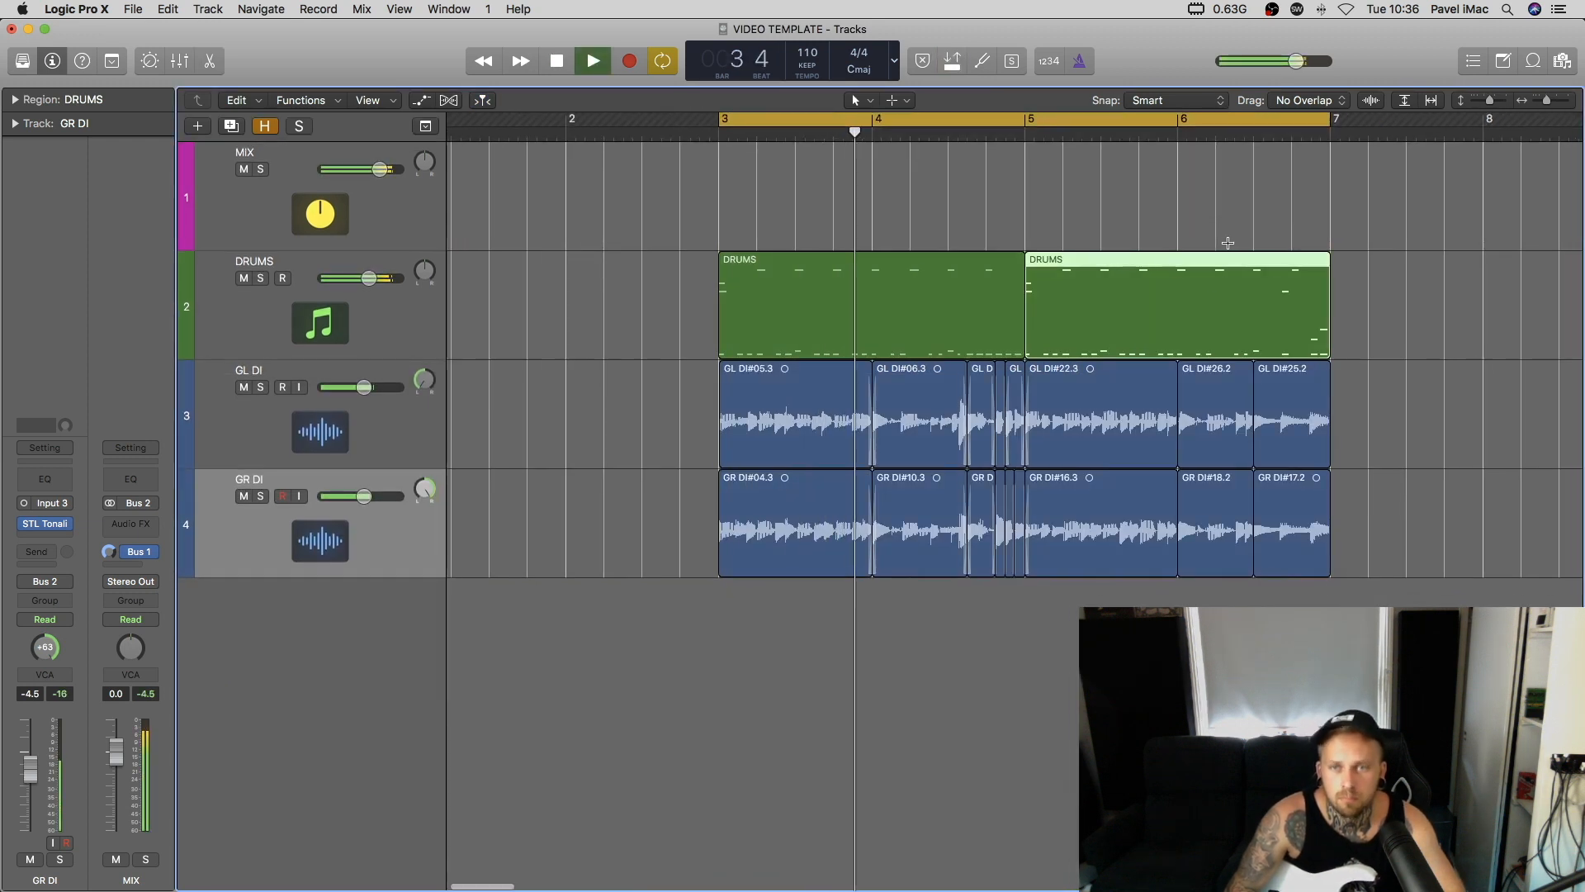
Apply crossfades to the guitar regions between bar 5 and beat 3 of bar 6 on both tracks during playback.
scroll(1211, 169, "right", 3)
left_click(1212, 170)
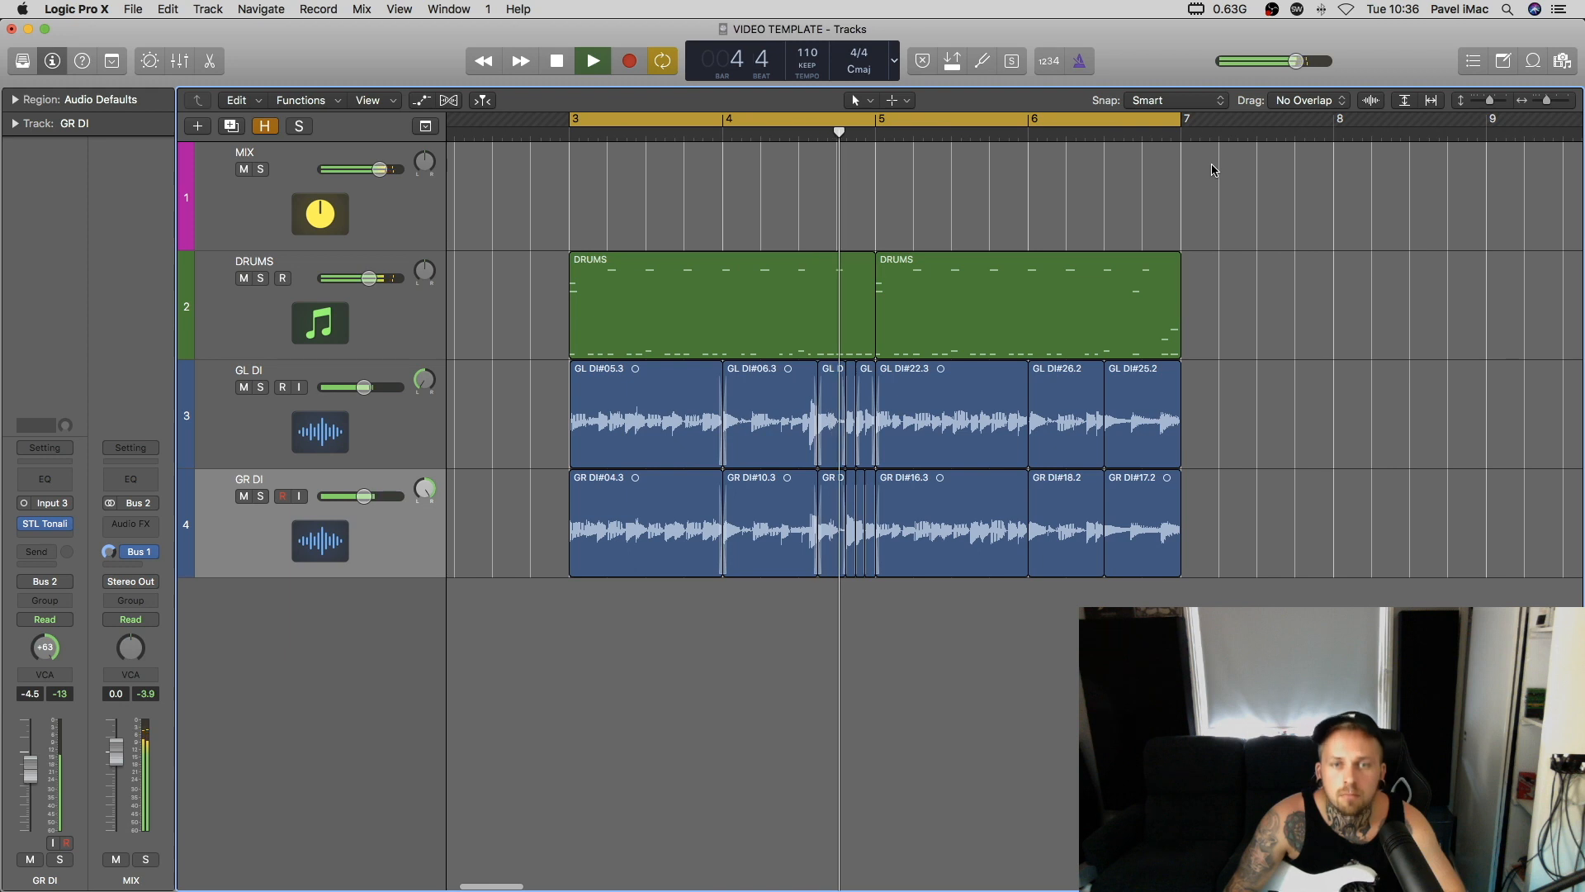
scroll(1214, 171, "right", 2)
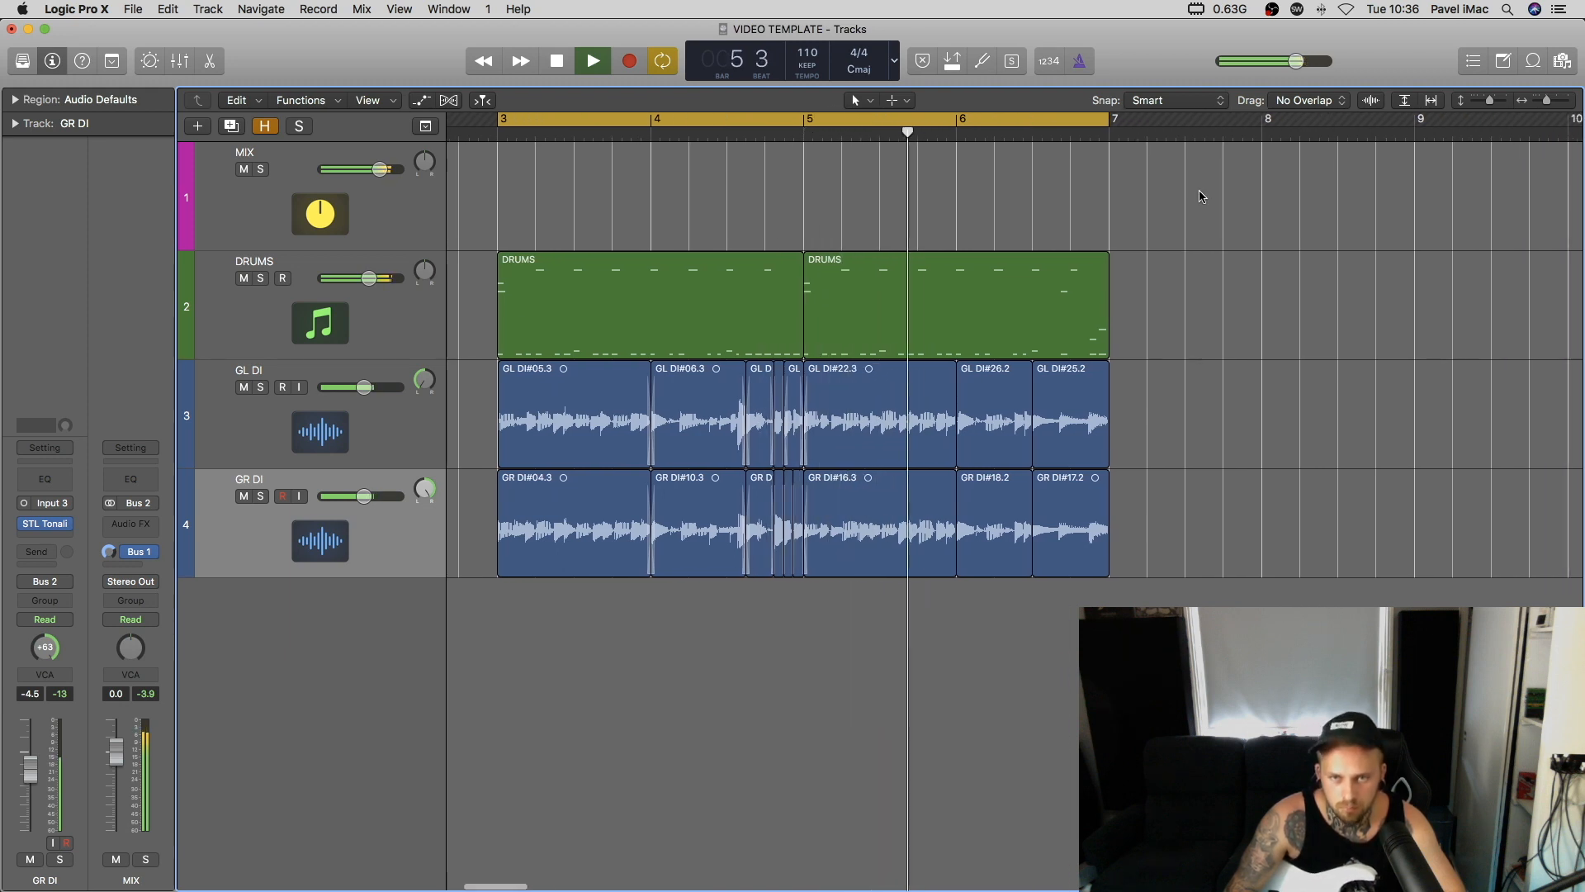
left_click_drag(853, 595, 927, 405)
key("ctrl+shift+x")
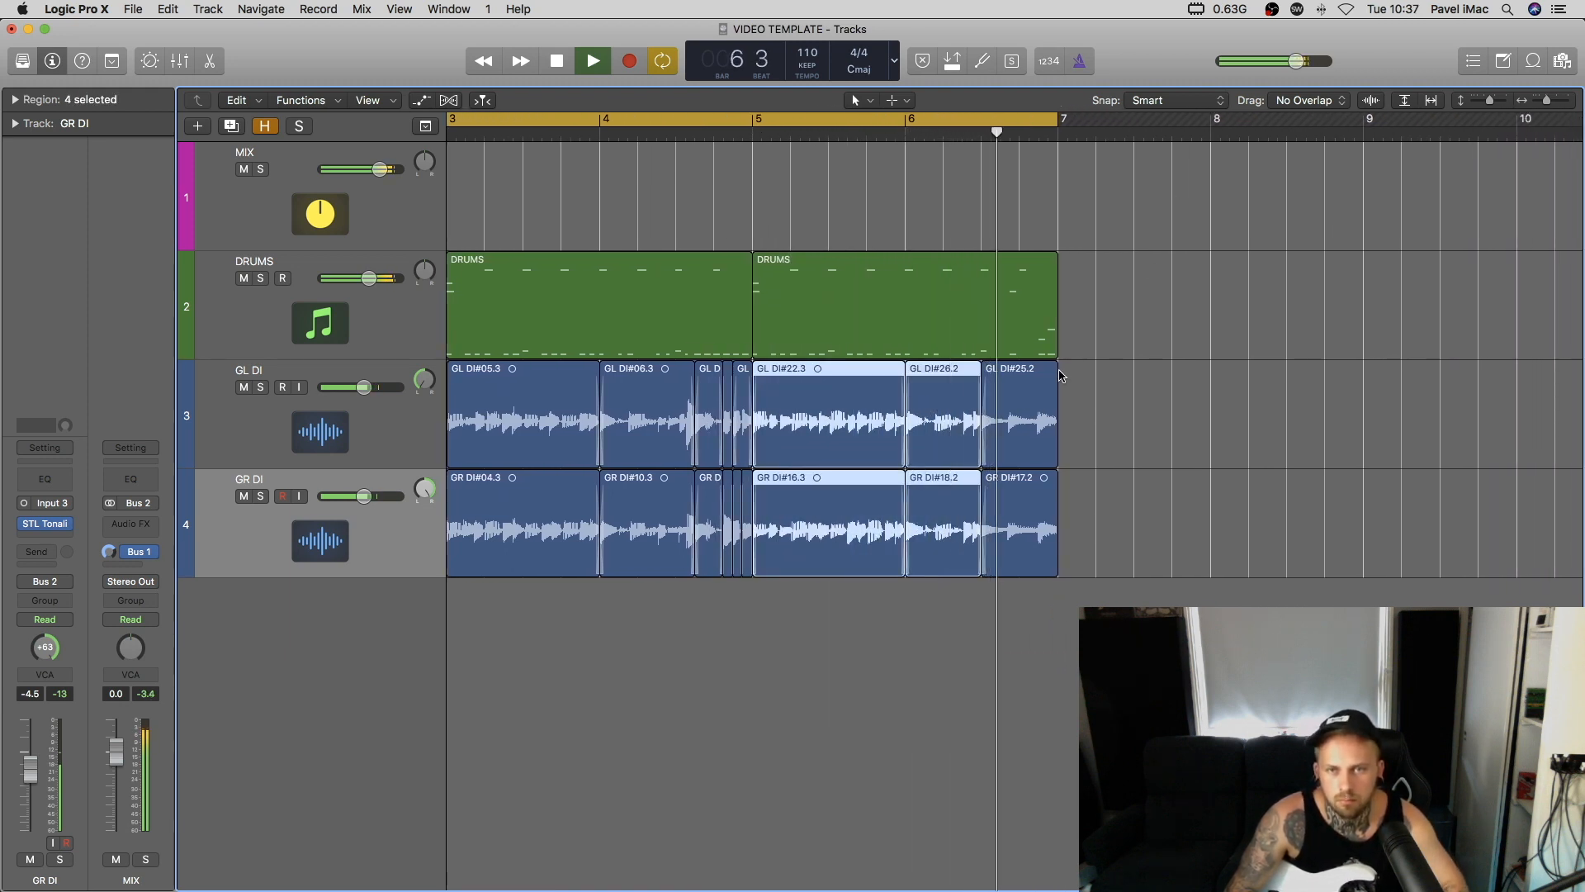
left_click(1107, 379)
key("space")
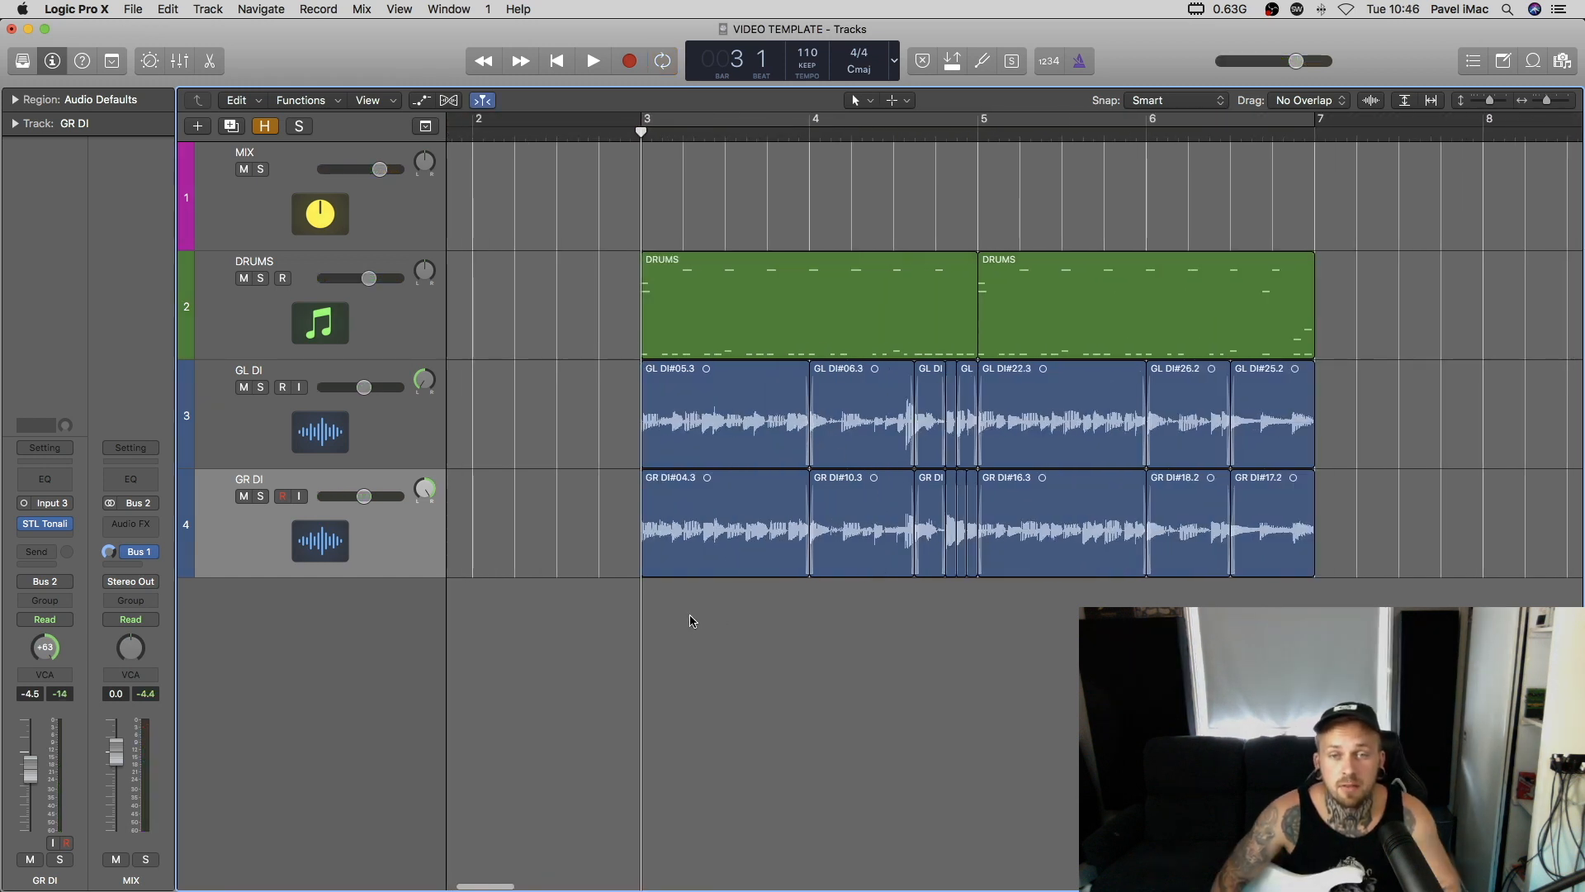
Copy the drum and guitar regions of bars 3 and 4 to bar 7.
left_click_drag(685, 620, 965, 299)
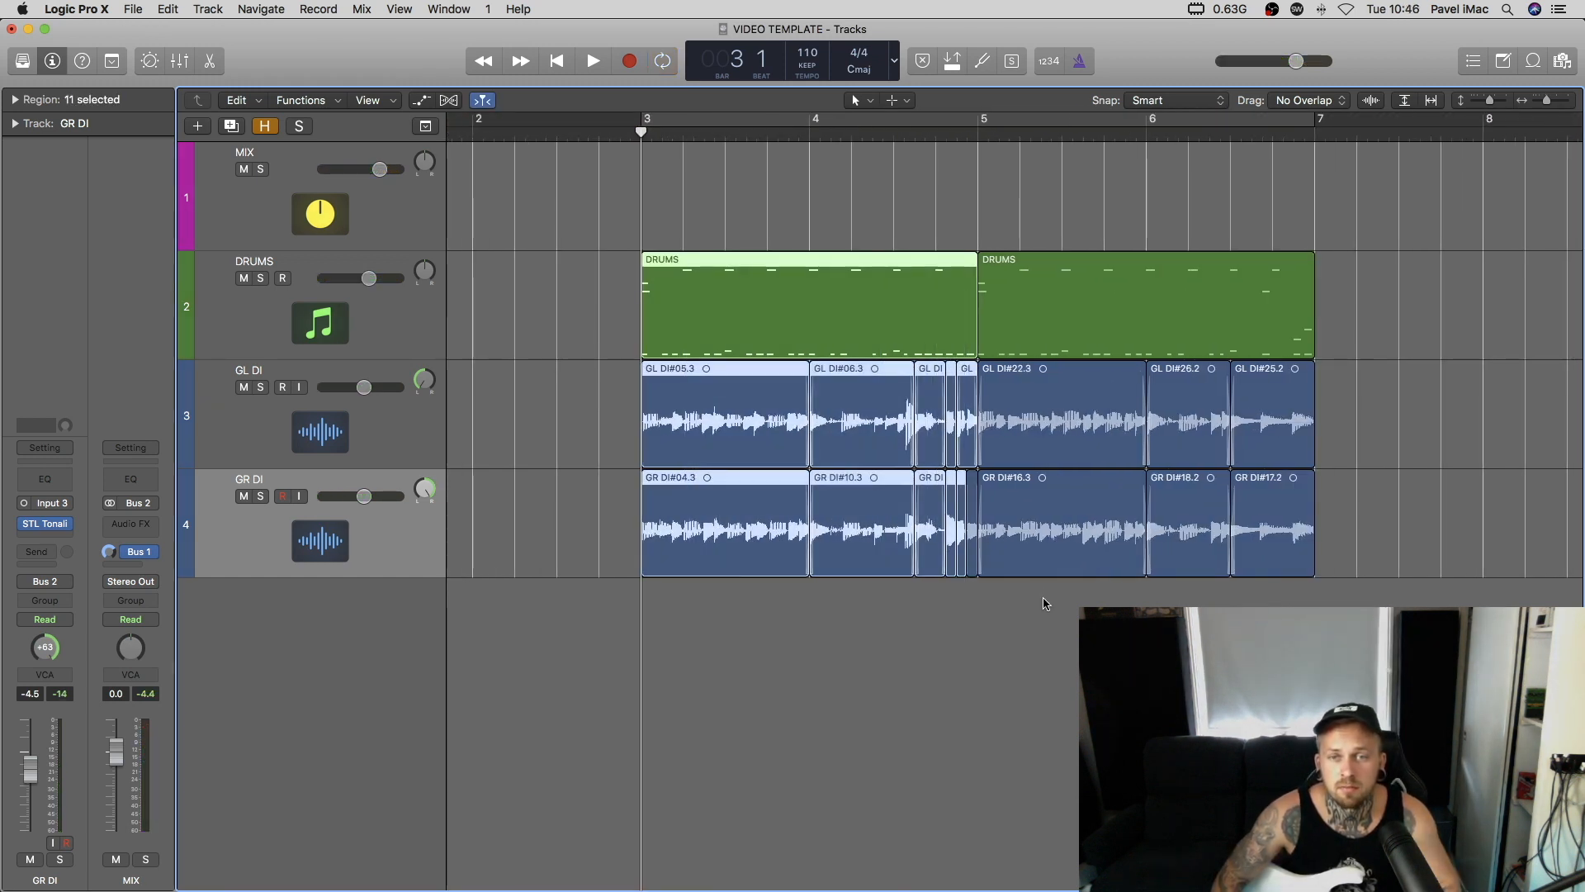
left_click_drag(716, 272, 1391, 310)
scroll(1288, 361, "right", 1)
scroll(1239, 347, "right", 5)
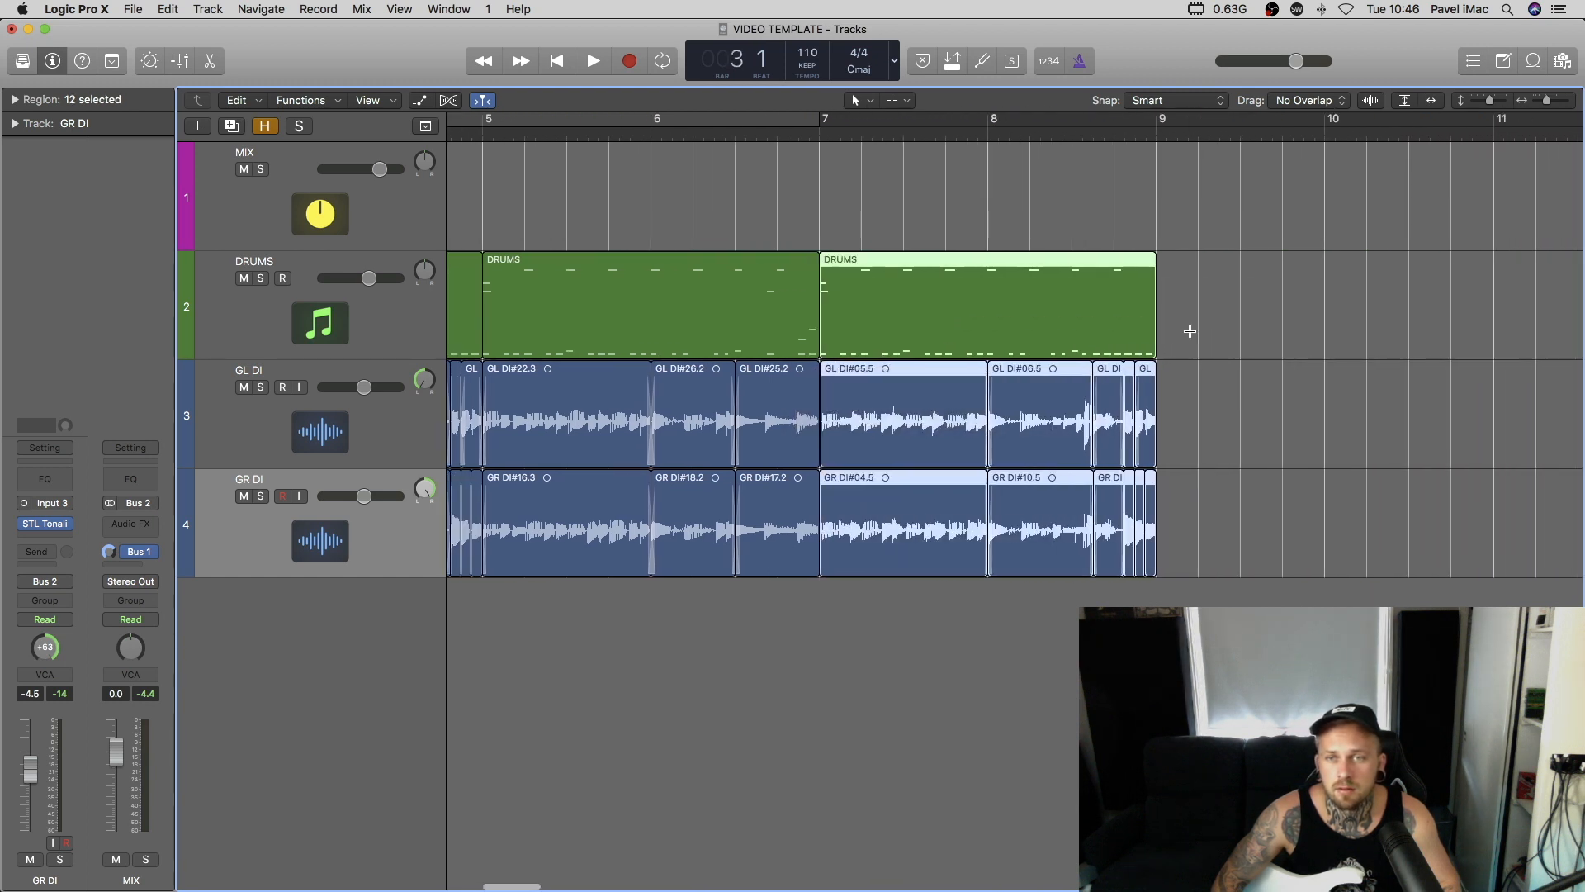
left_click(933, 615)
scroll(925, 413, "left", 2)
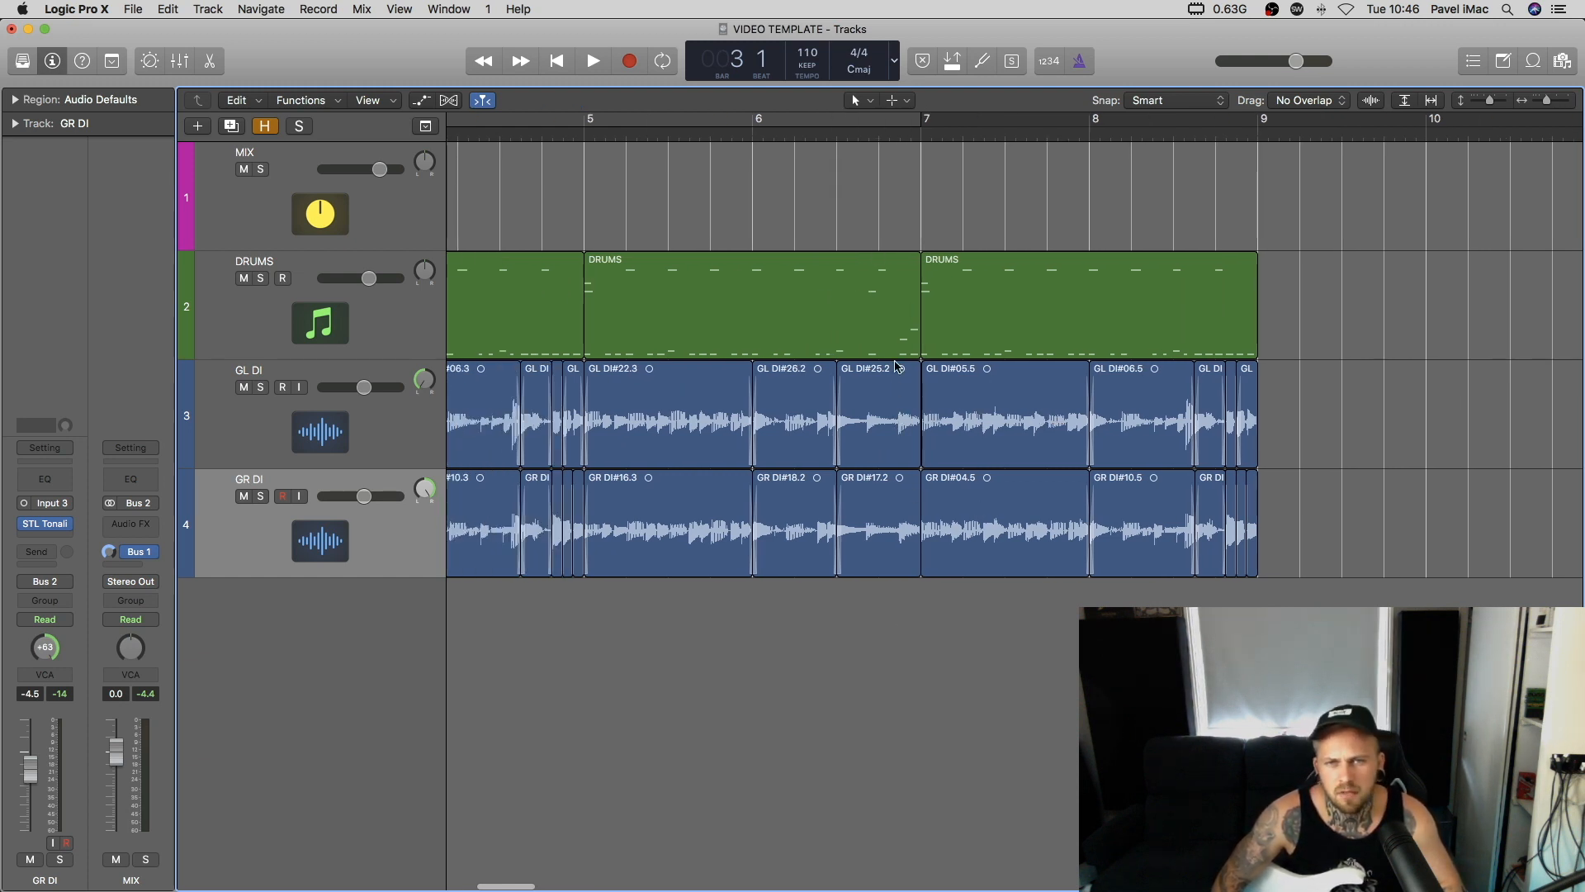
Delete the copied guitar regions in bar 8 from both the GL DI and GR DI tracks.
scroll(859, 239, "right", 1)
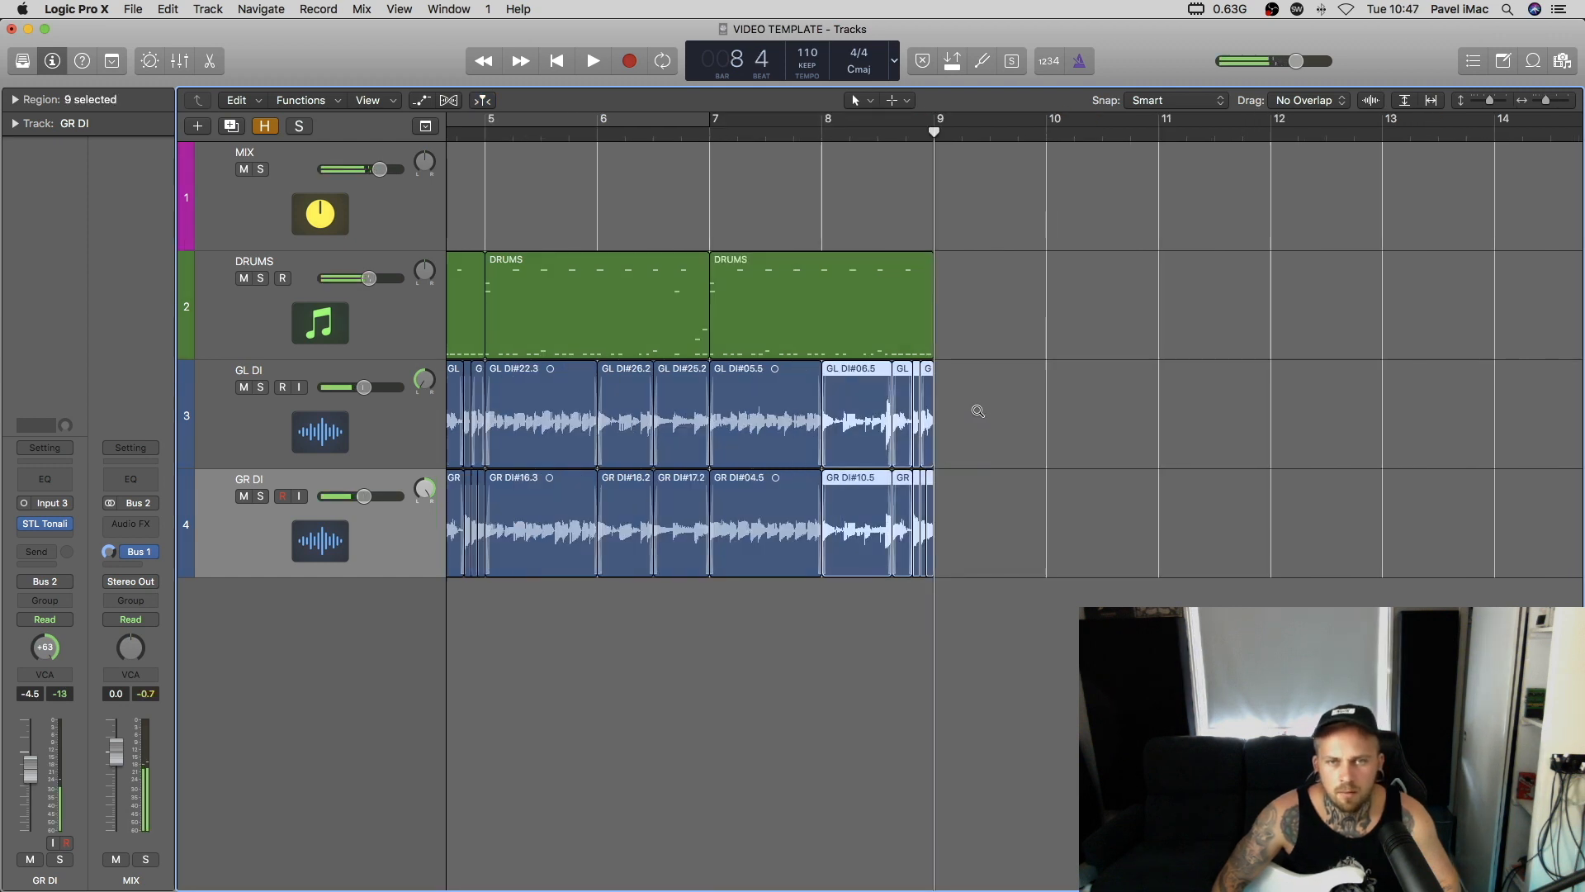
key("super+Right")
key("super+Right")
key("super+Right")
key("super+Right")
key("super+Right")
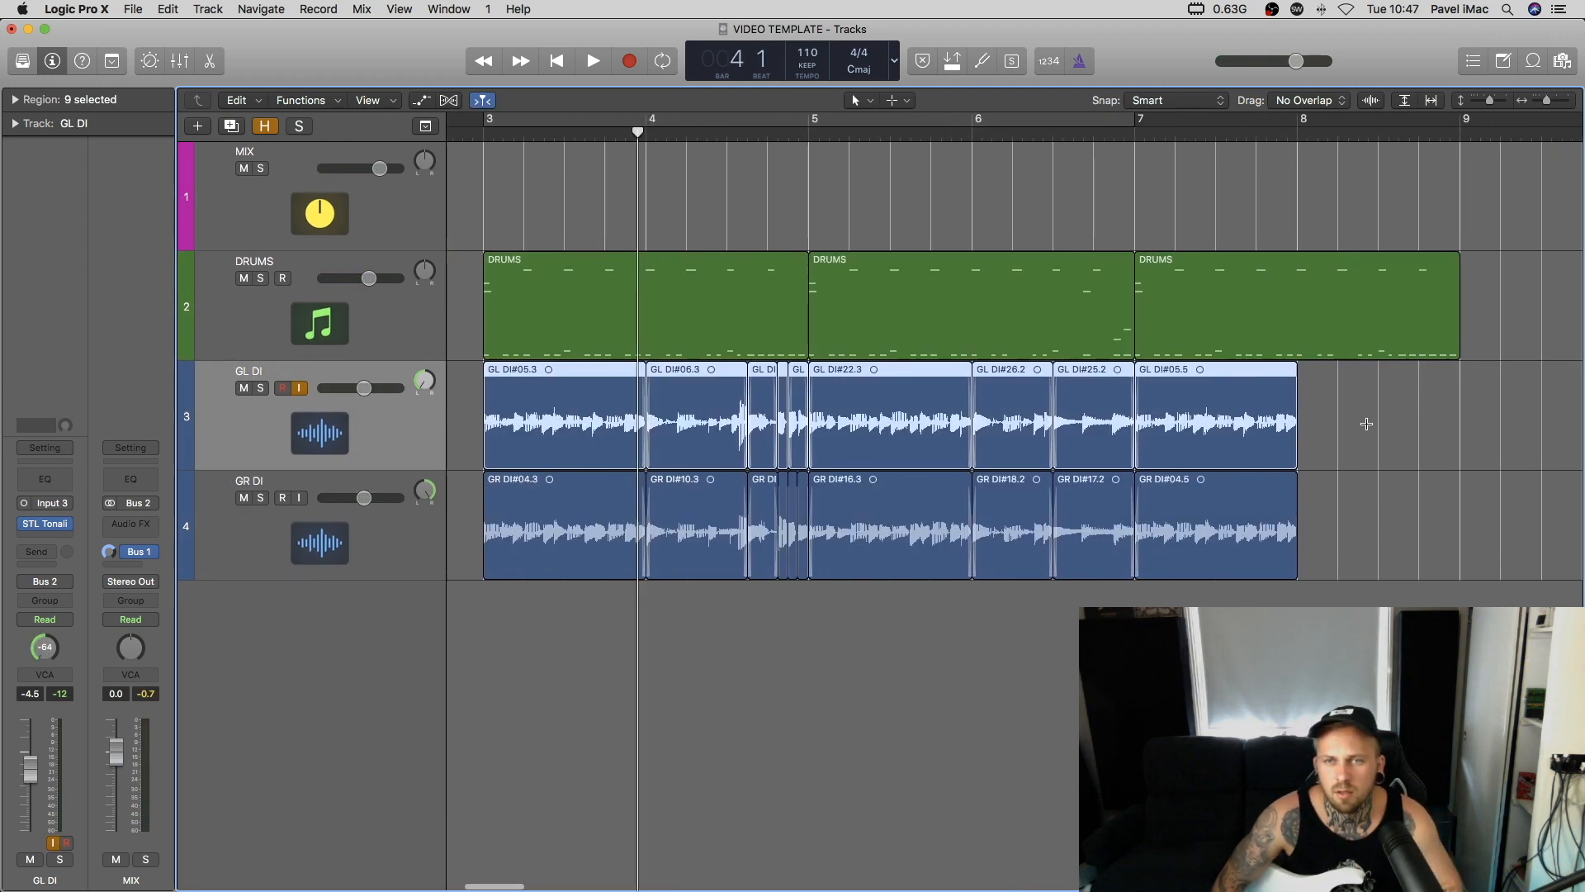
Play back the arrangement from bar 4 to review the original bar 4 guitar part.
scroll(1366, 424, "left", 2)
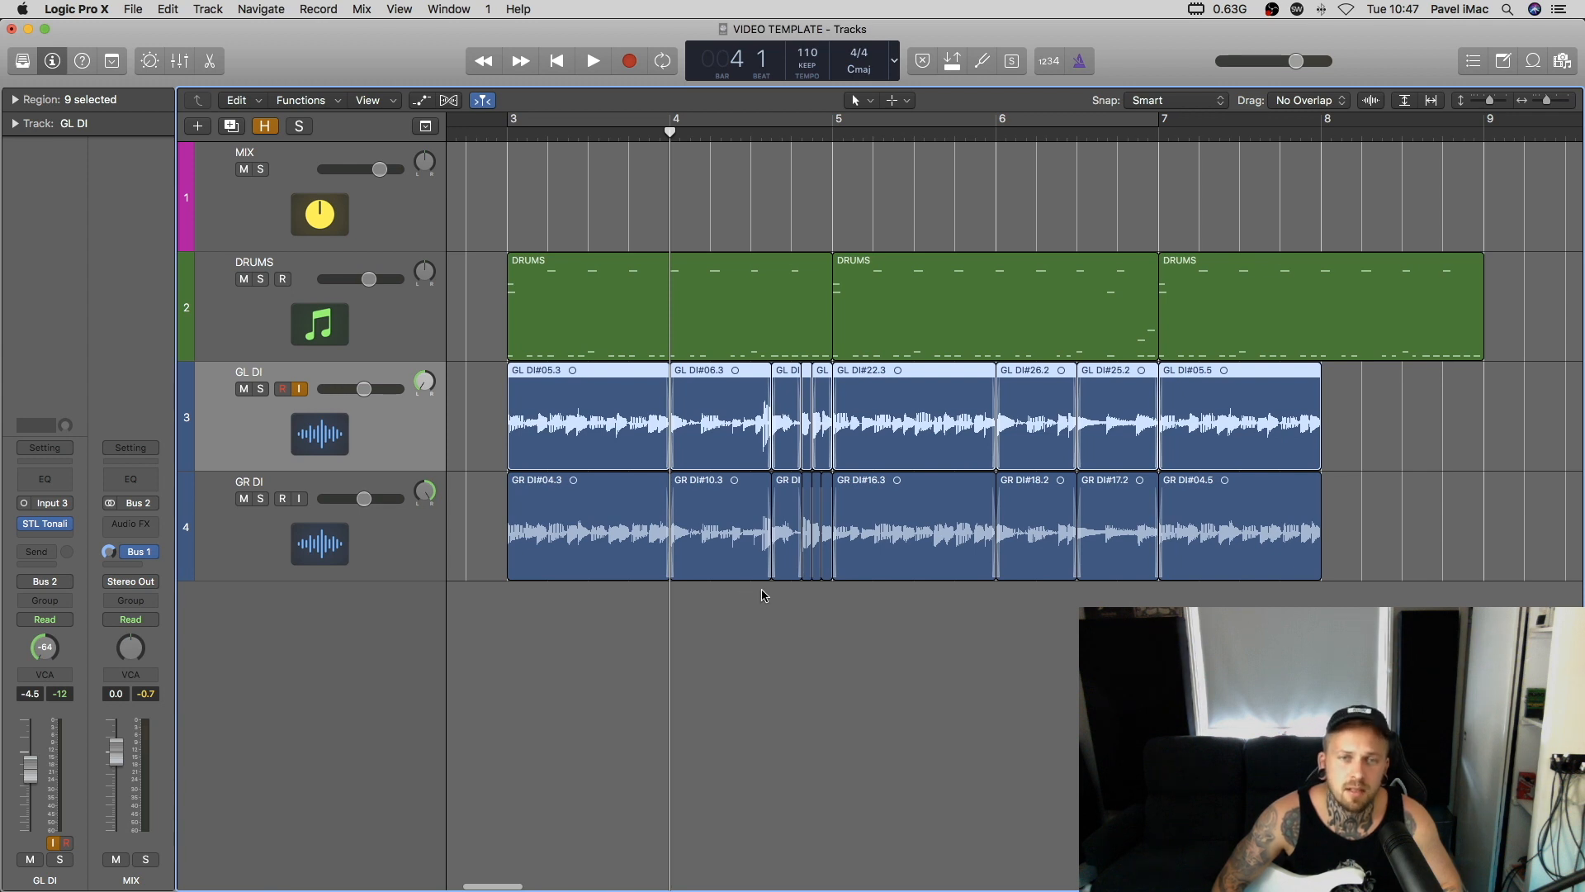
scroll(743, 578, "right", 2)
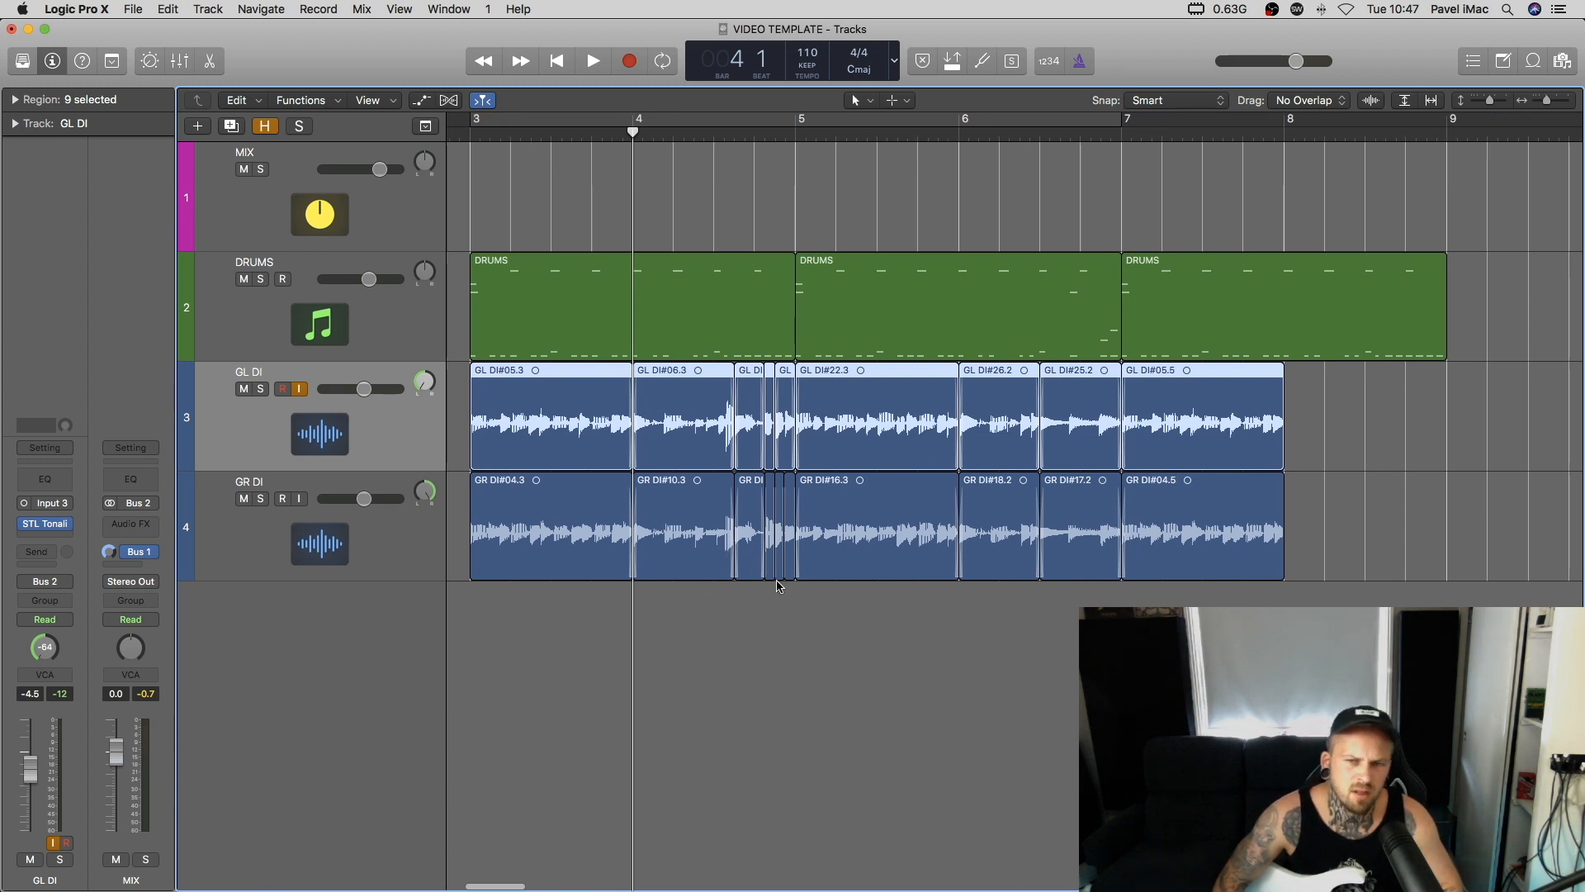
key("space")
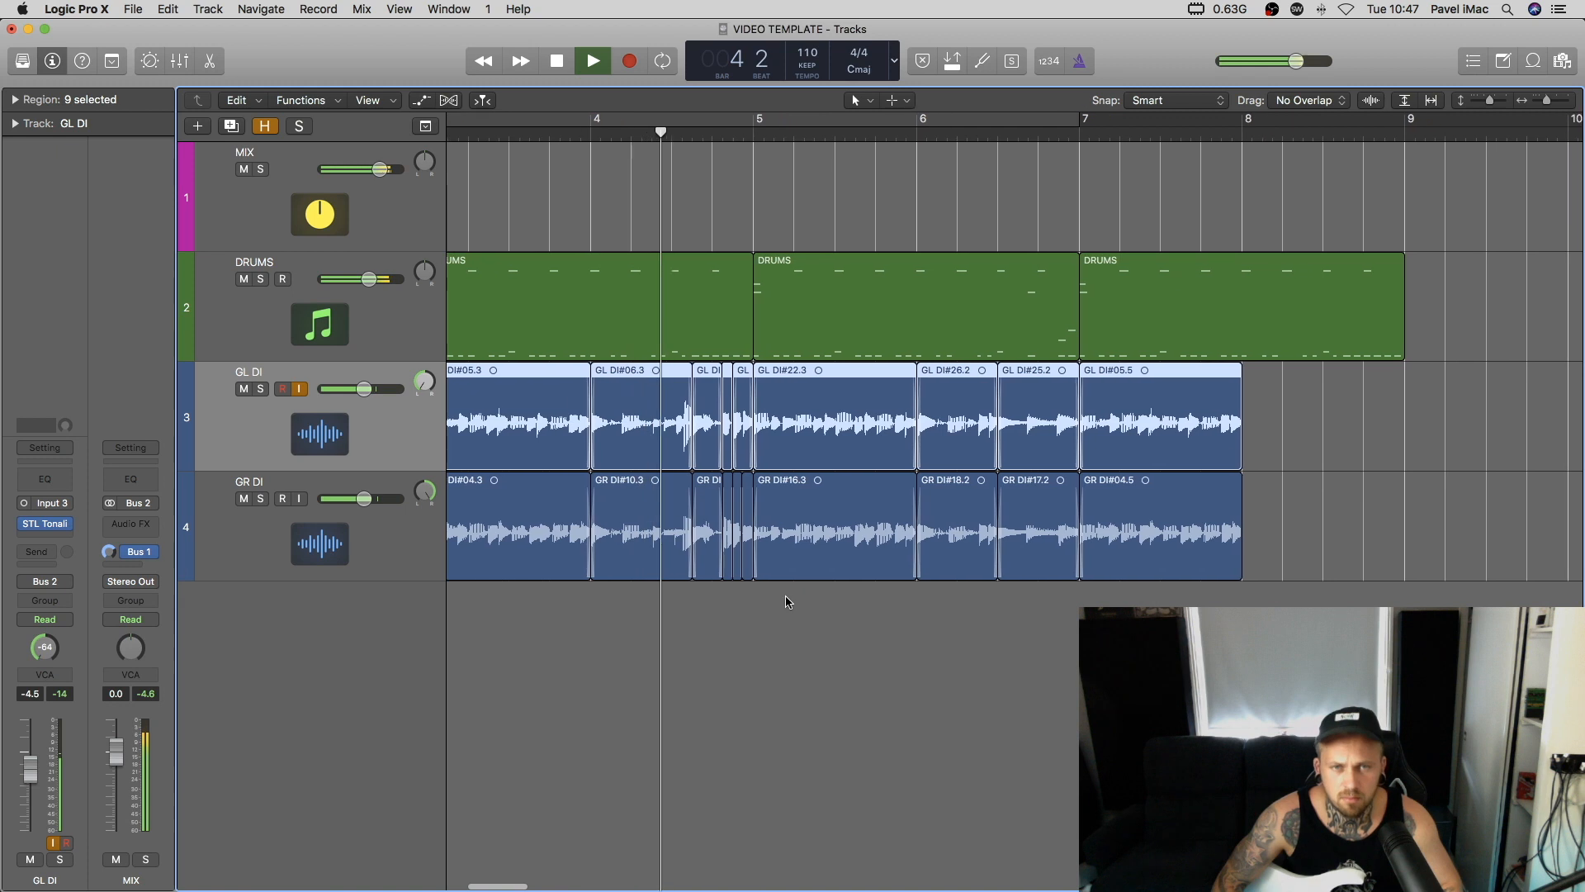
key("space")
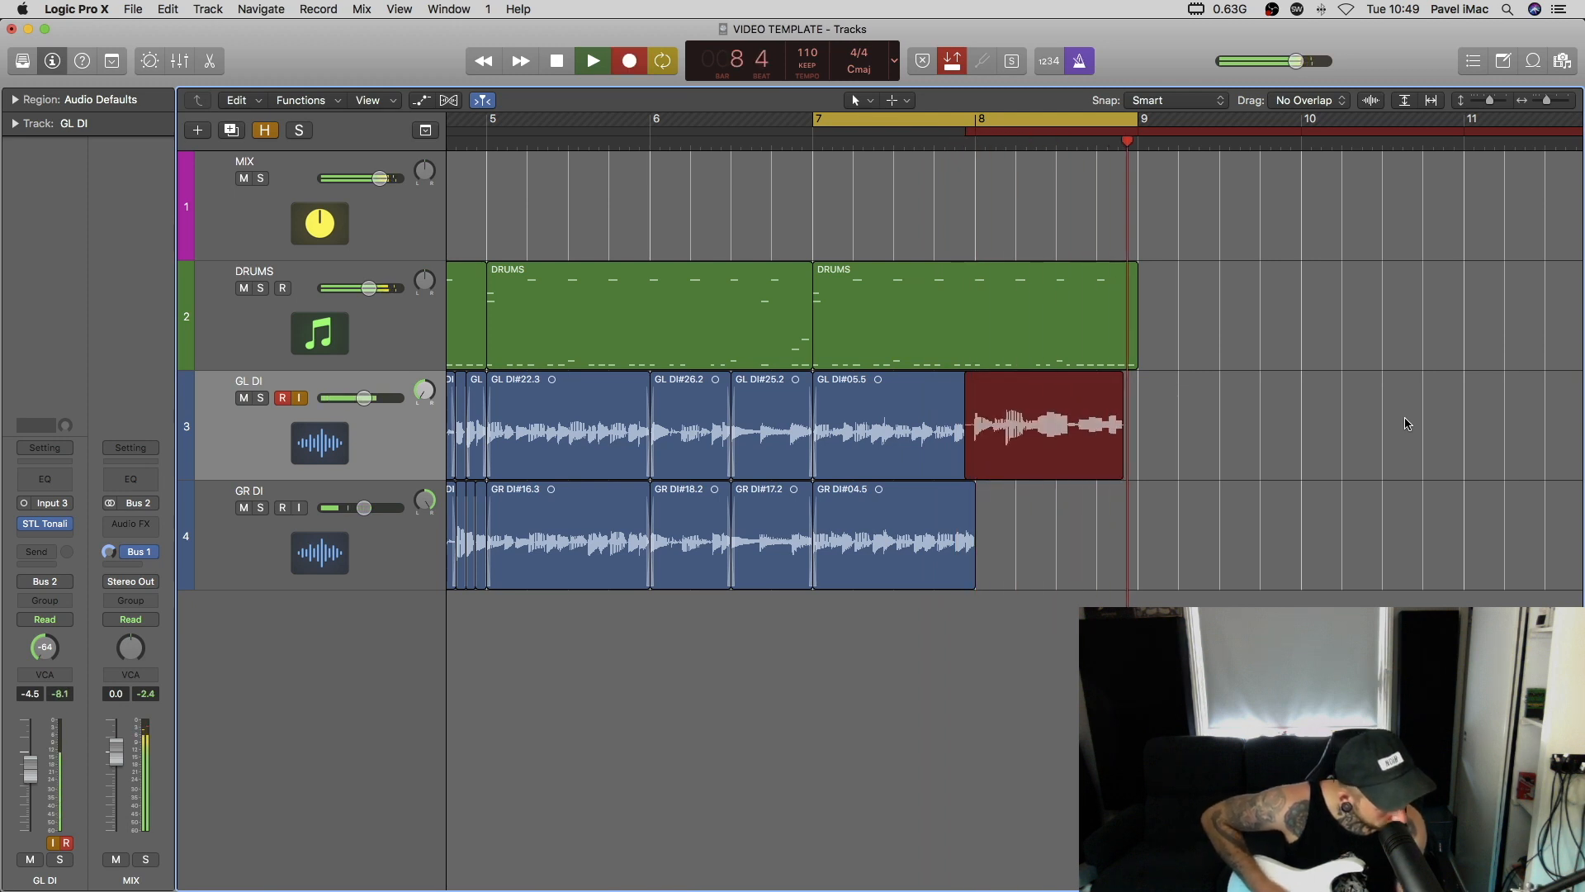
Record a new guitar part on GL DI, punching in just before bar 8, and double it on GR DI.
key("space")
left_click(323, 509)
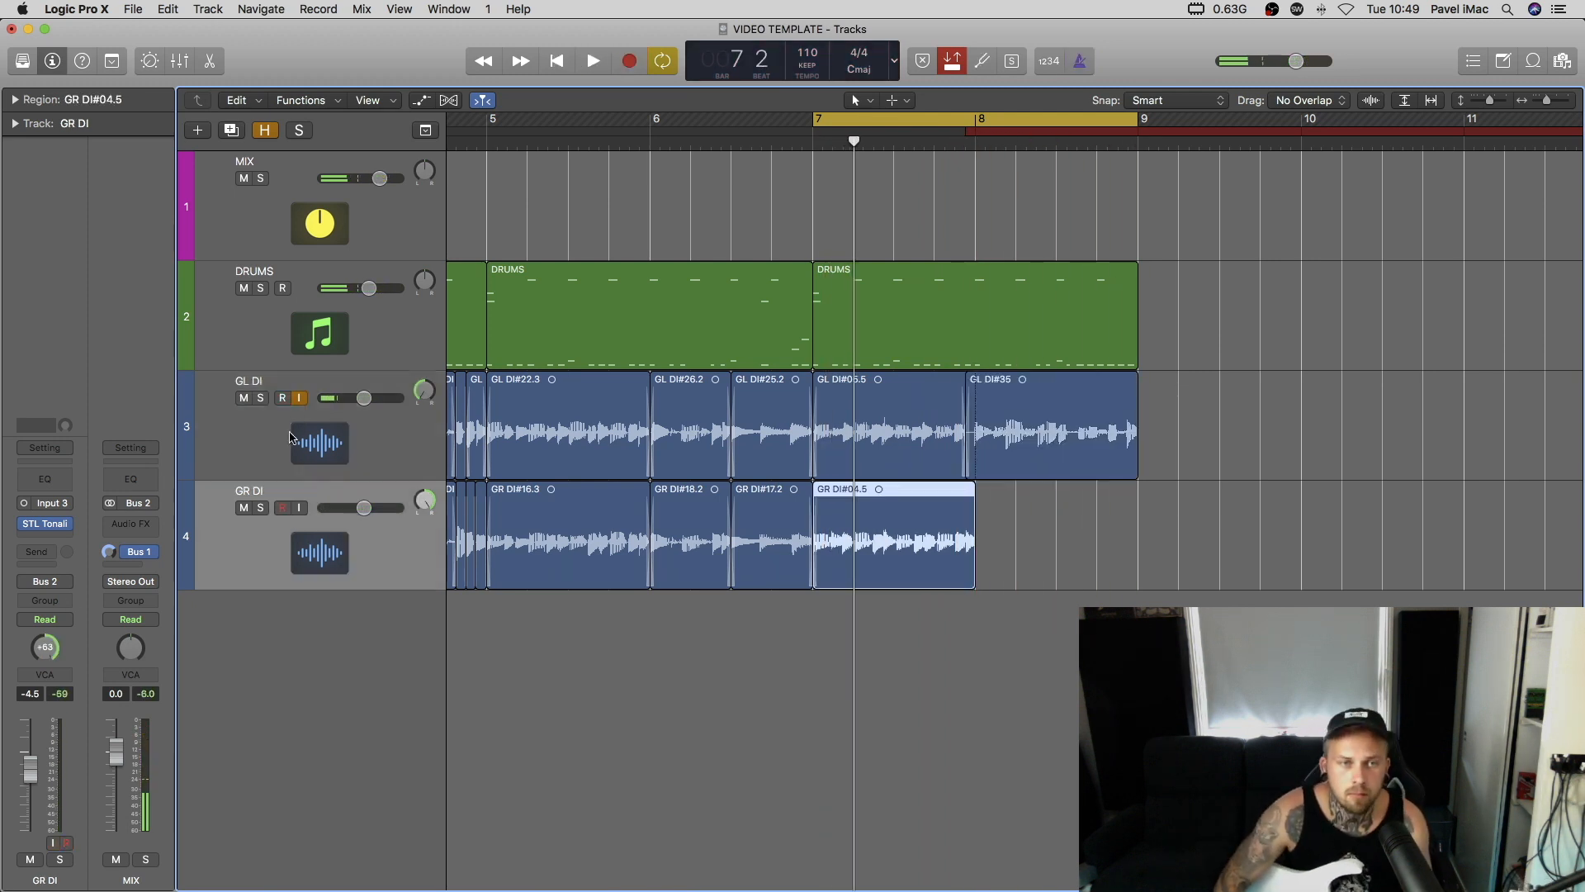
left_click(785, 683)
key("r")
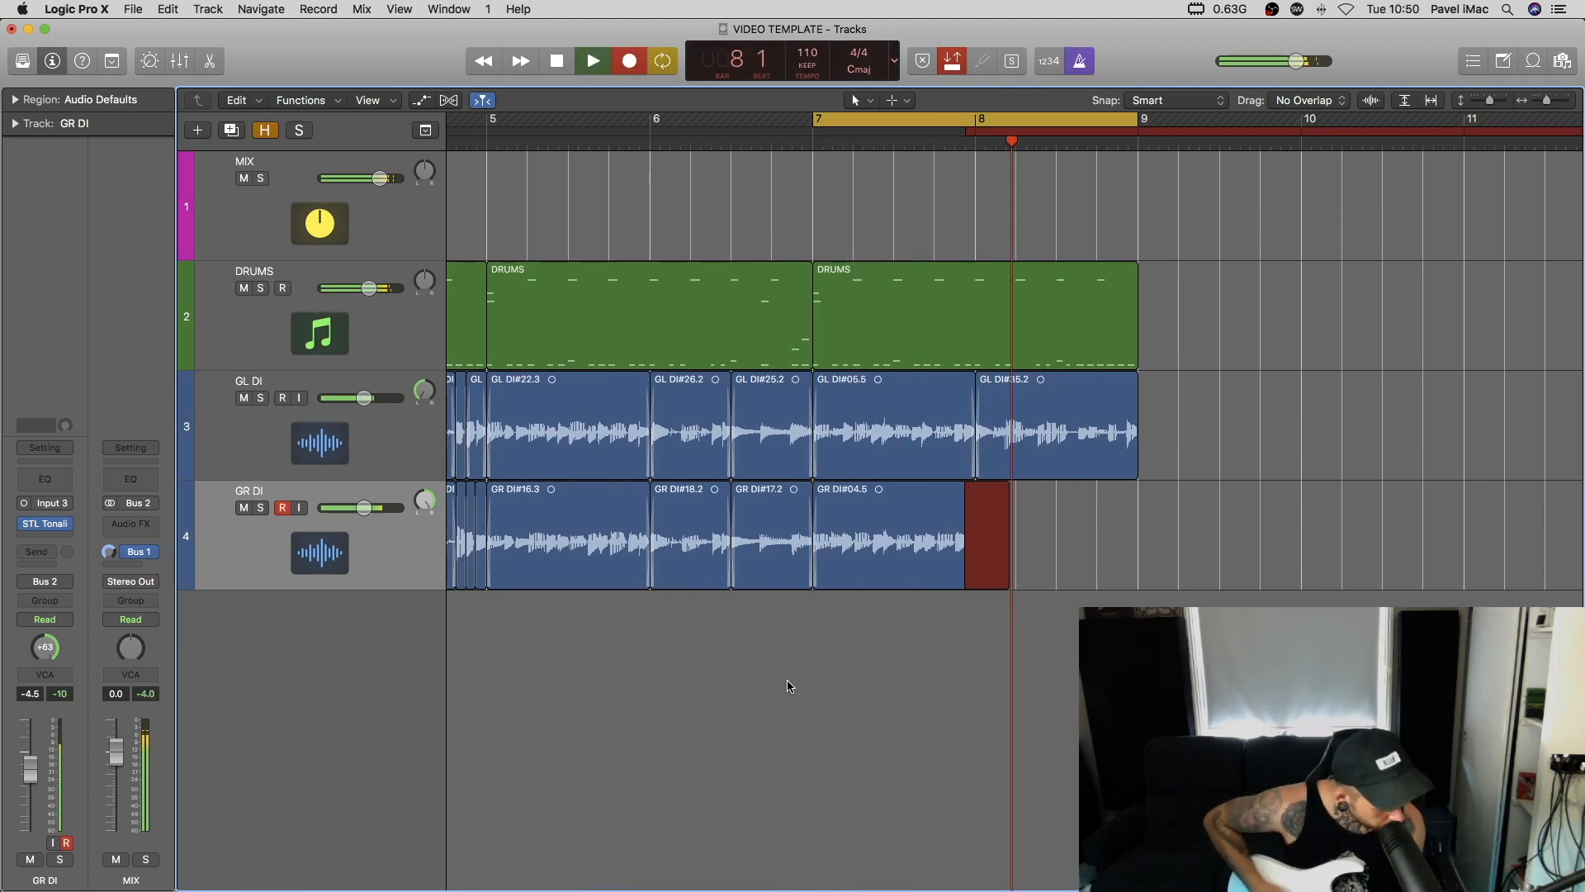
key("space")
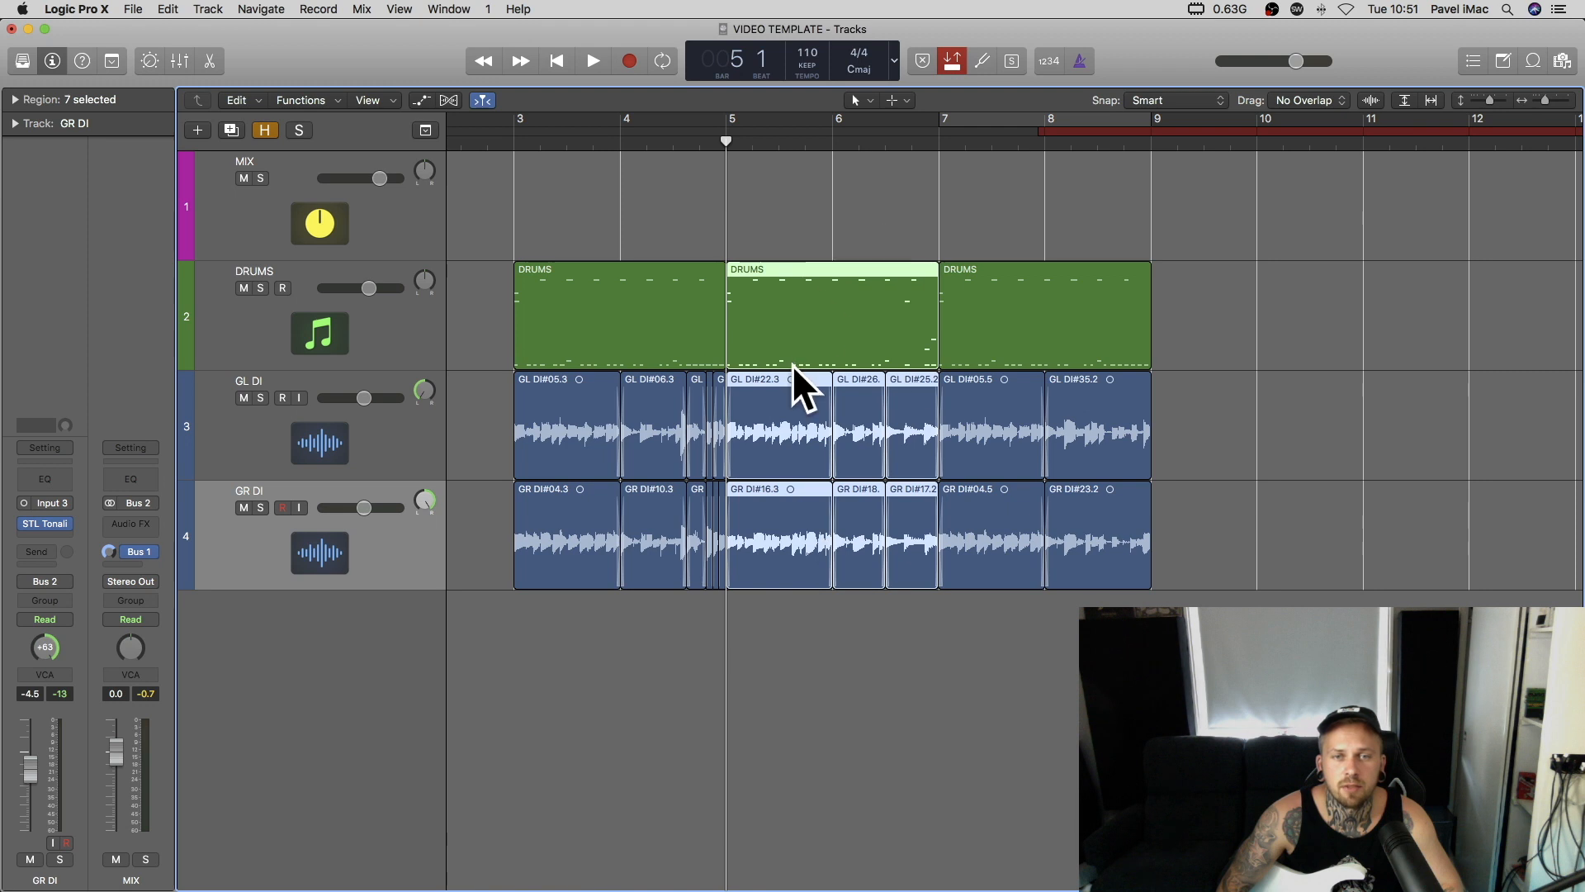
Copy the drum and guitar regions of bars 5 and 6 to bar 9.
left_click_drag(806, 263, 1219, 289)
scroll(1239, 574, "right", 5)
left_click(956, 625)
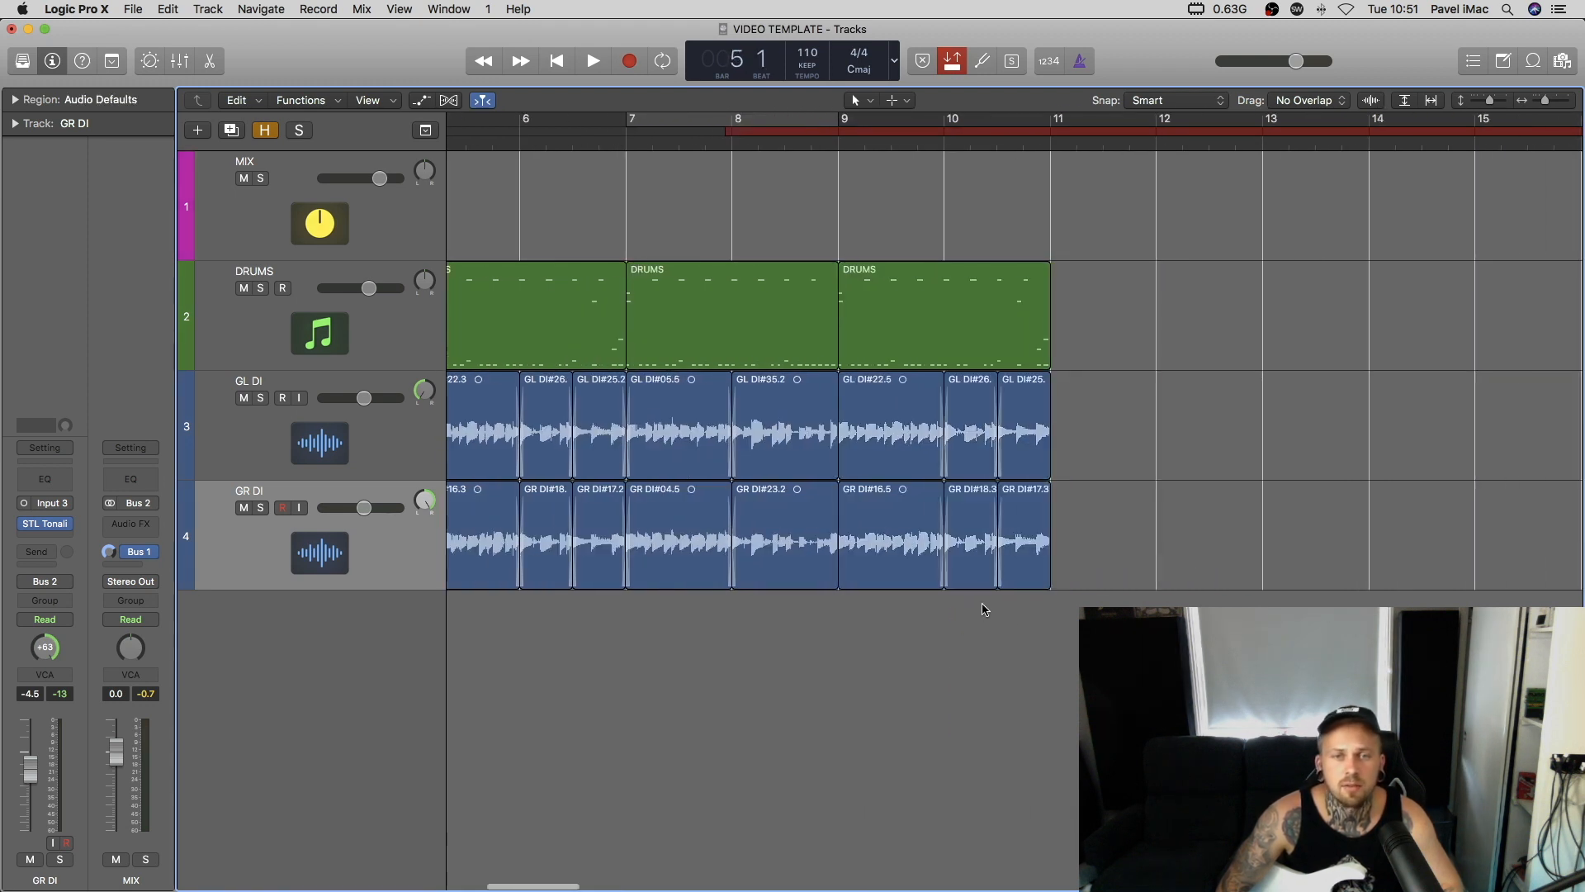
Play back the arrangement through the copied section starting at bar 9 to review the guitar parts.
left_click(819, 552)
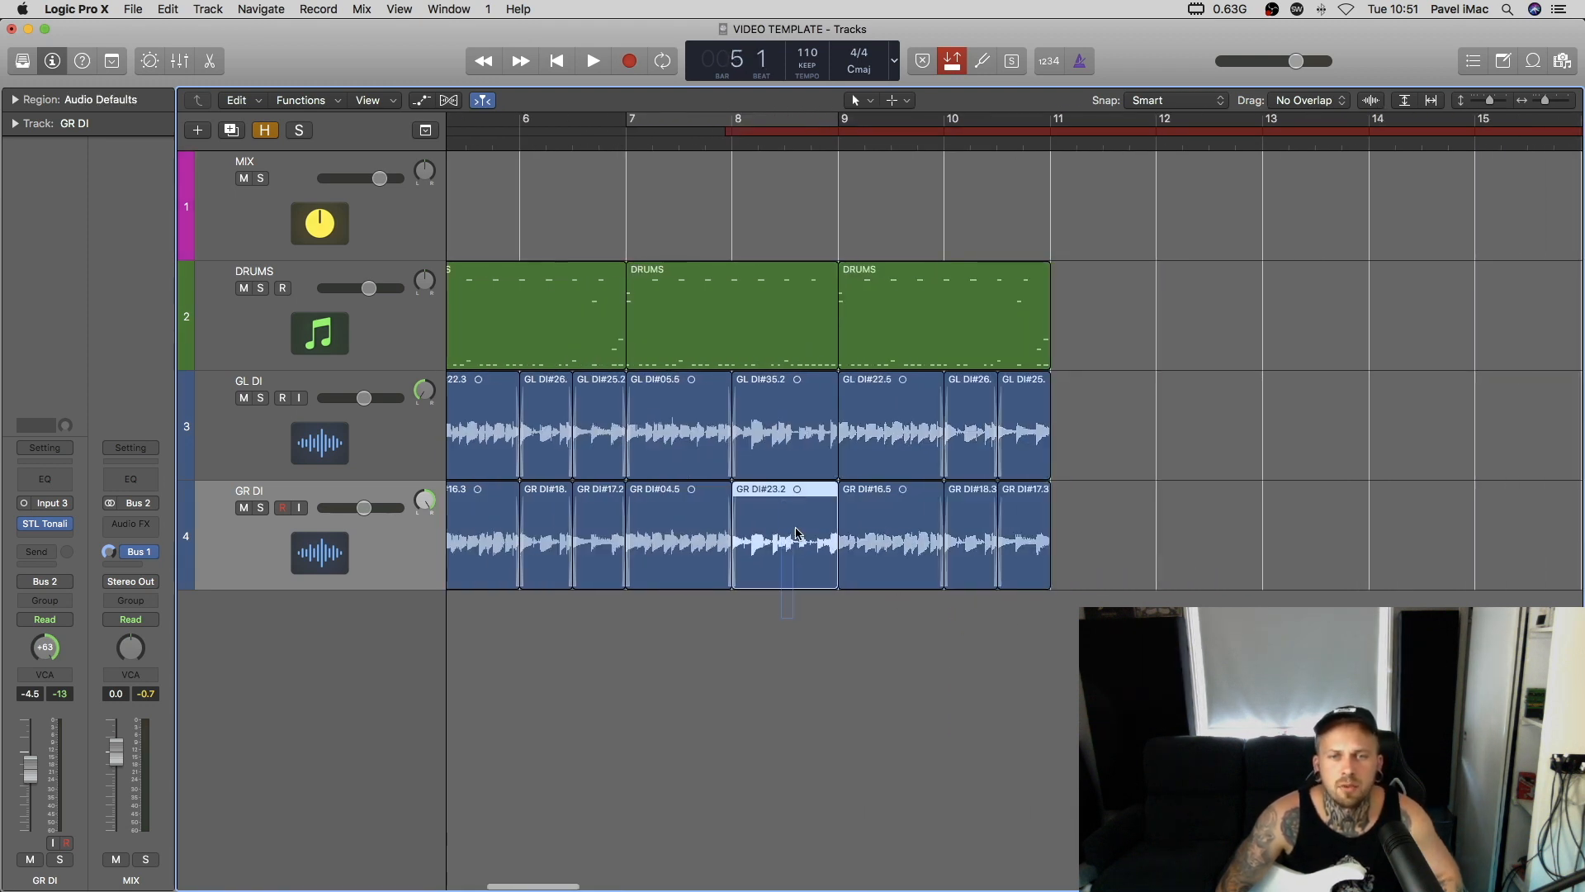
left_click(971, 627)
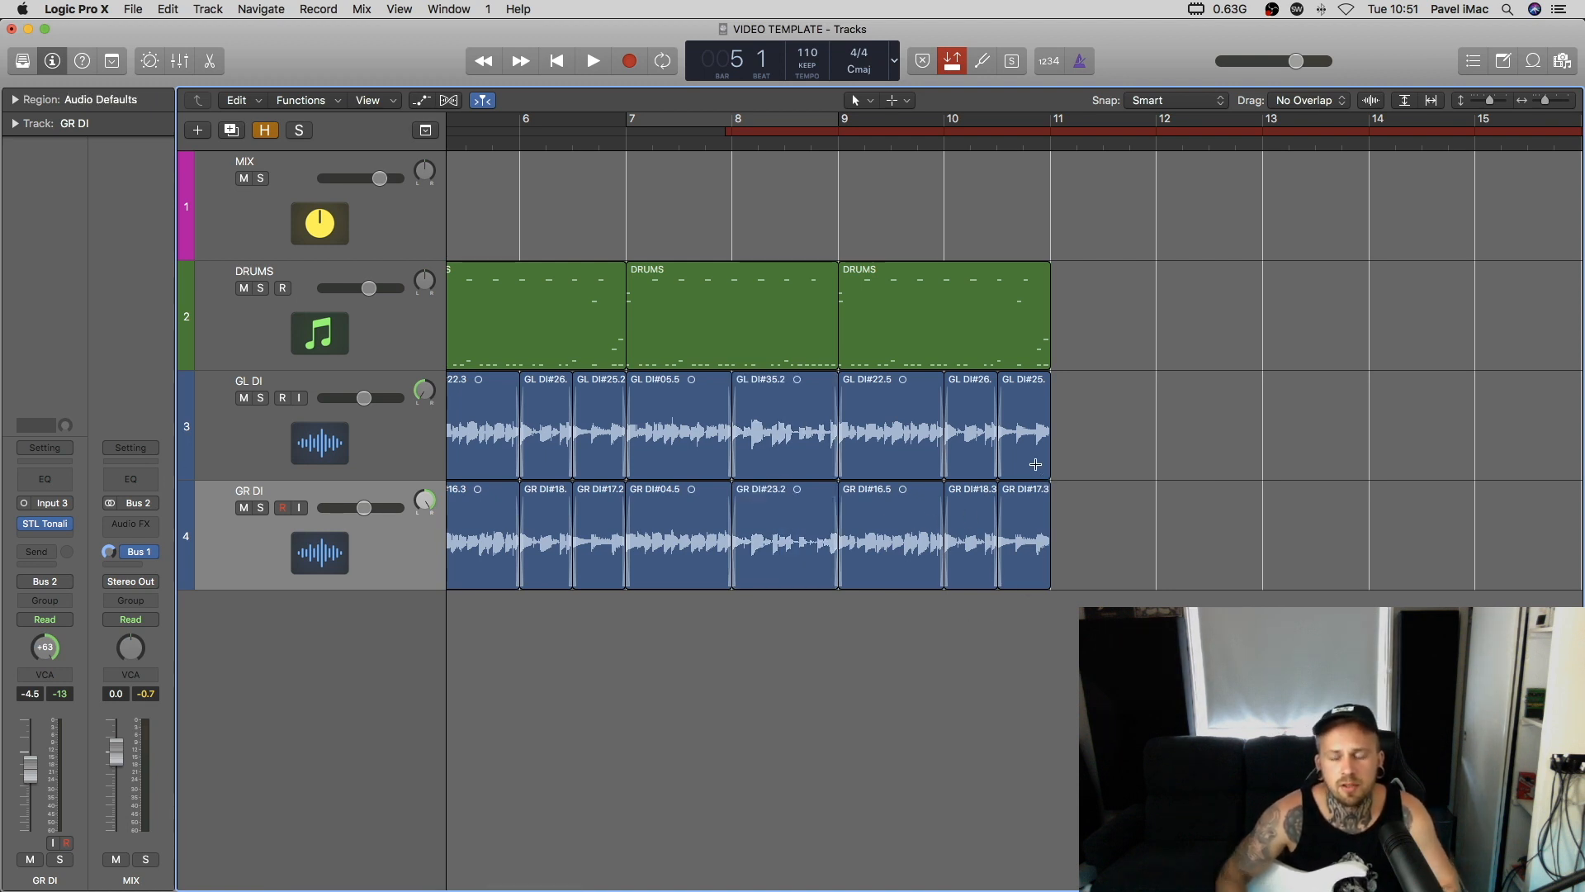
key("space")
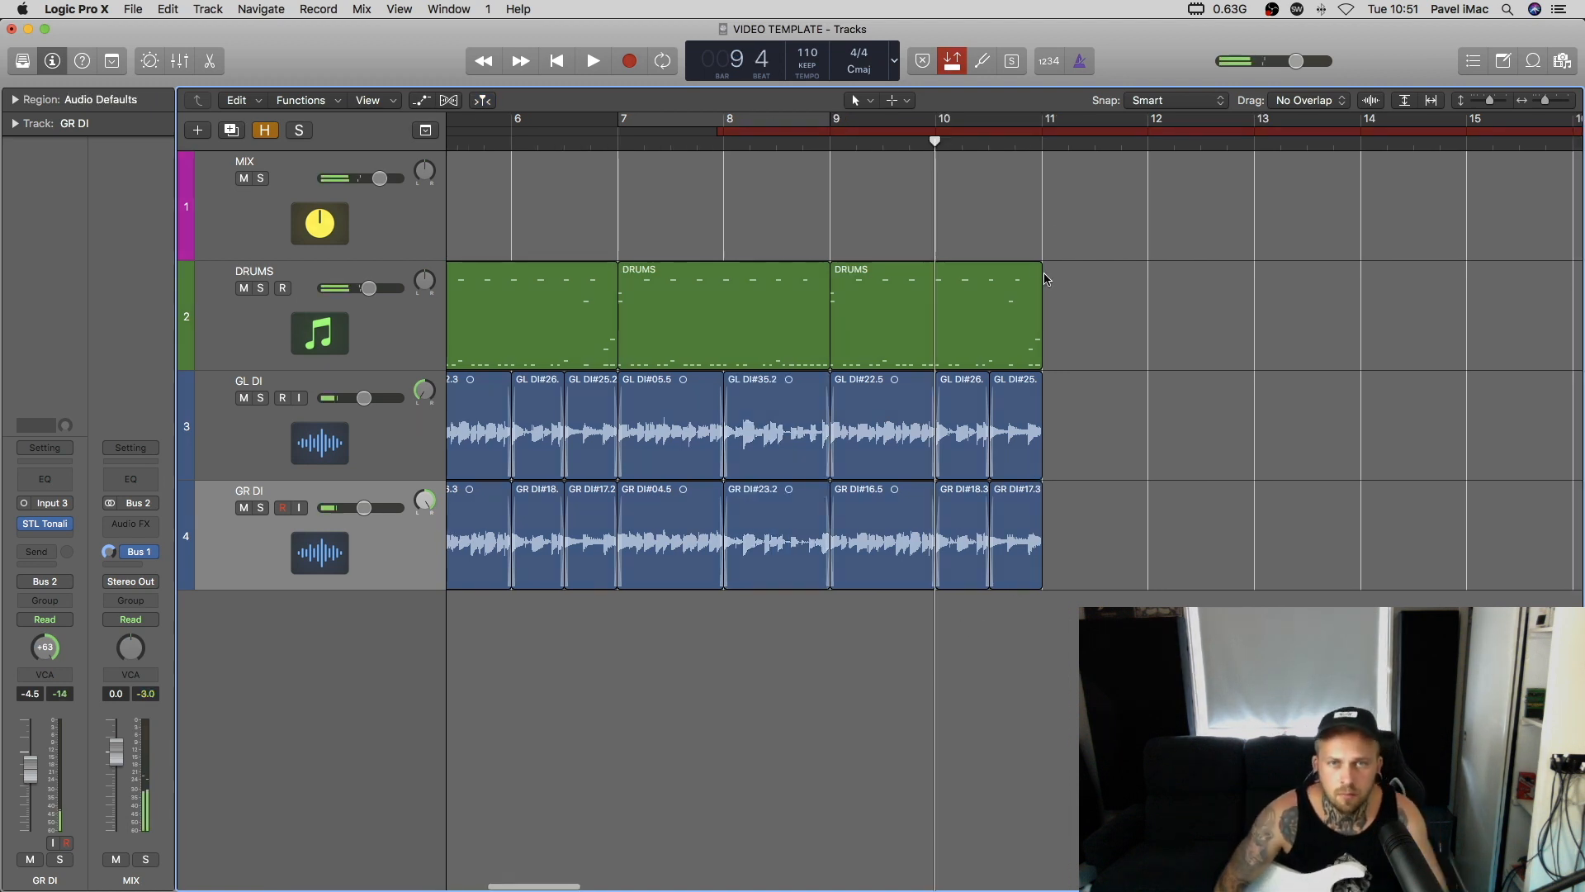
key("space")
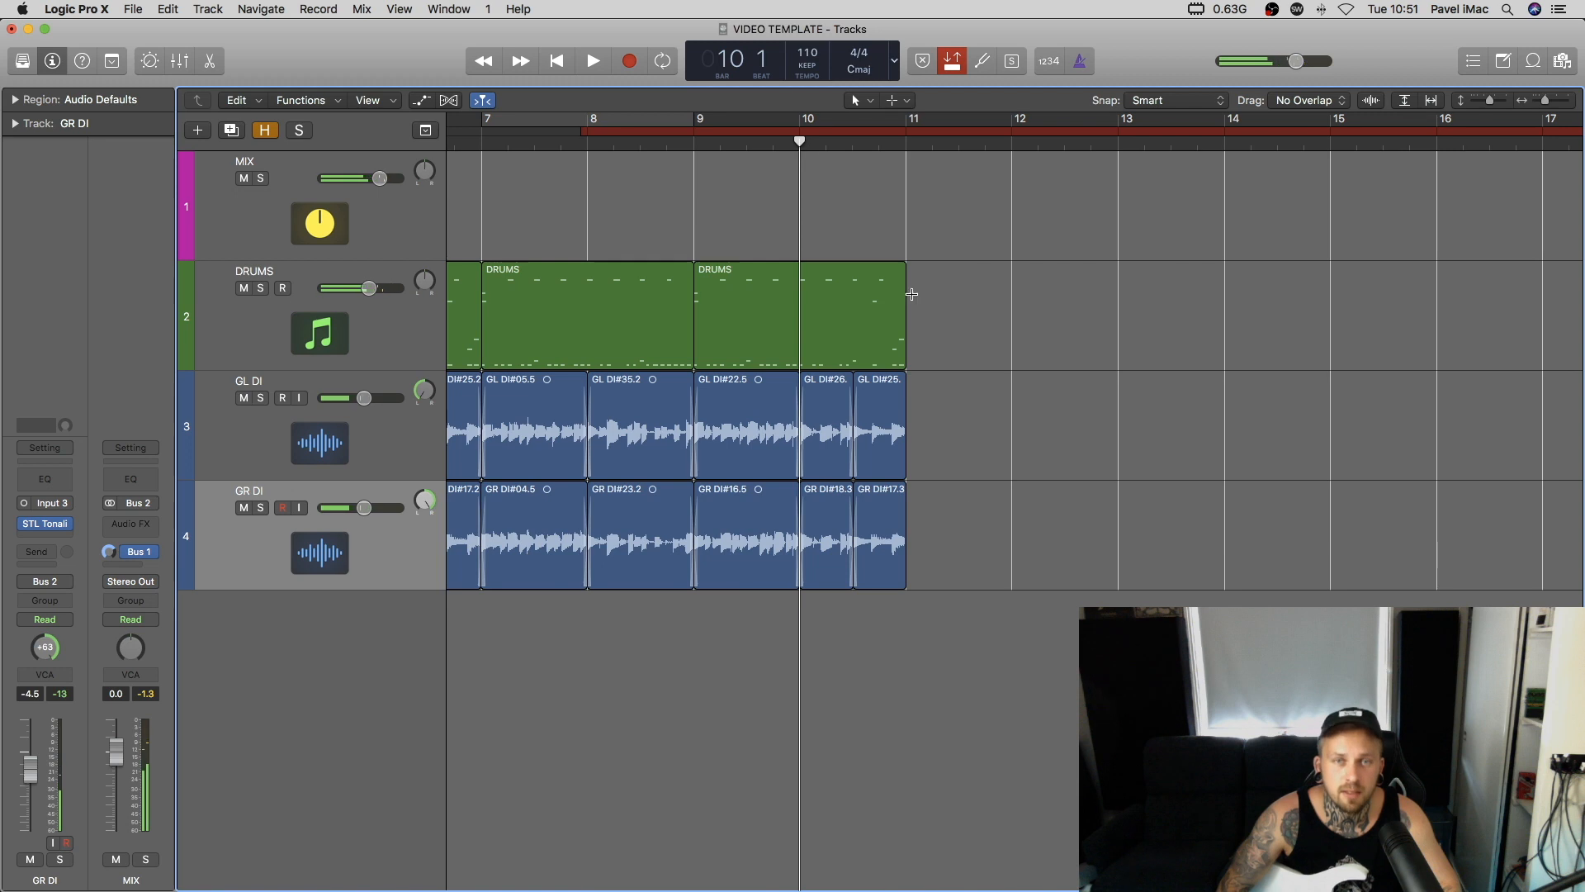
Delete the copied guitar regions in bar 10 and record a new GL DI part, cycling bars 9 and 10 and punching in just before bar 10.
left_click_drag(941, 404, 820, 567)
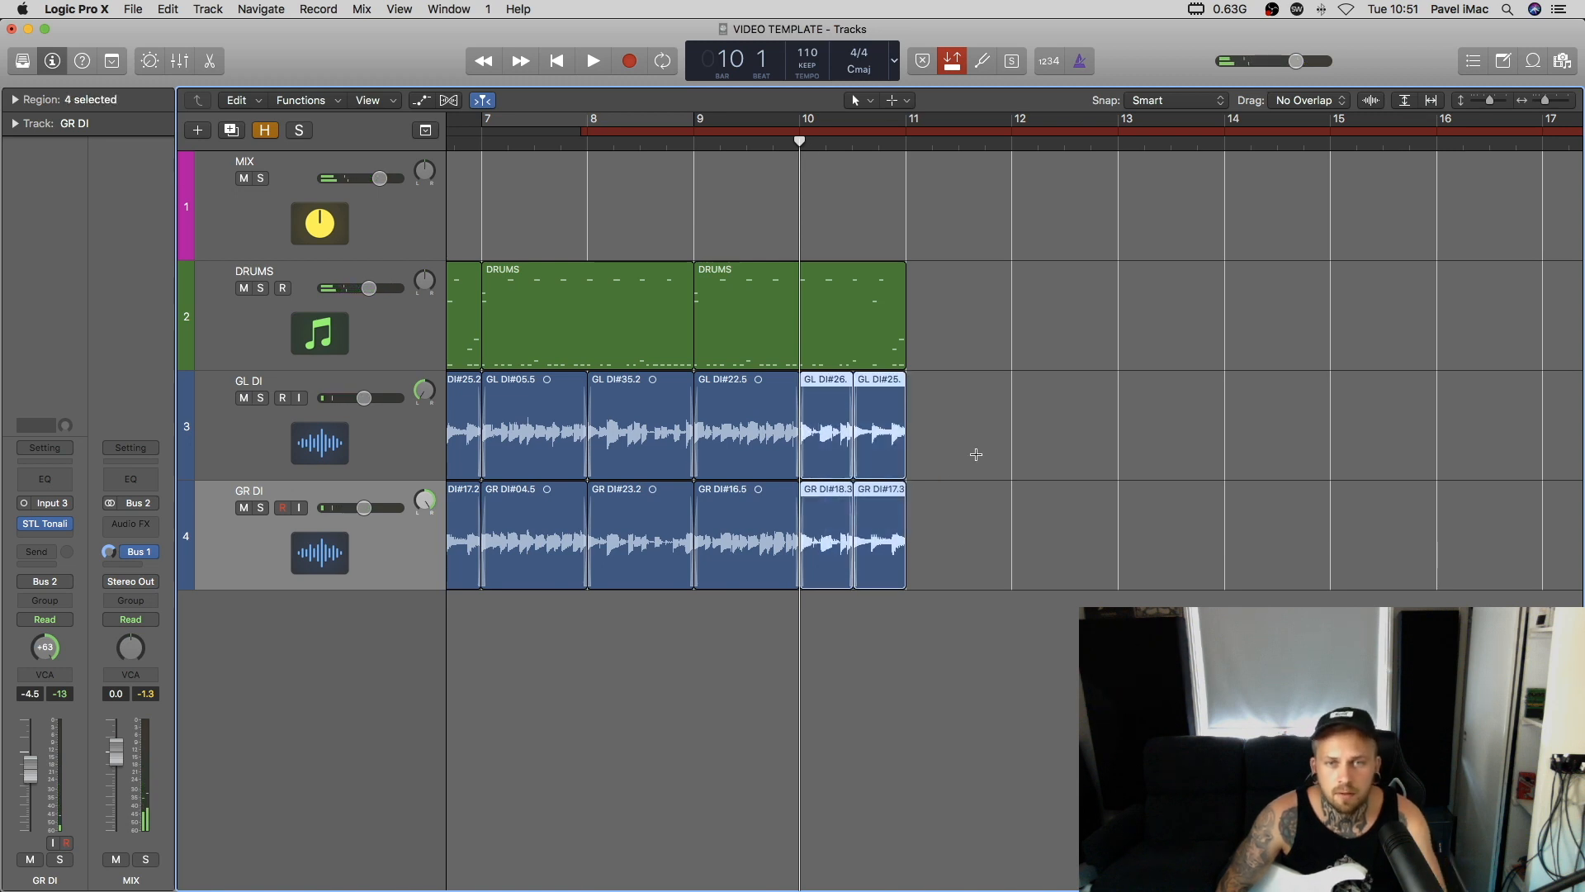
key("BackSpace")
left_click(339, 415)
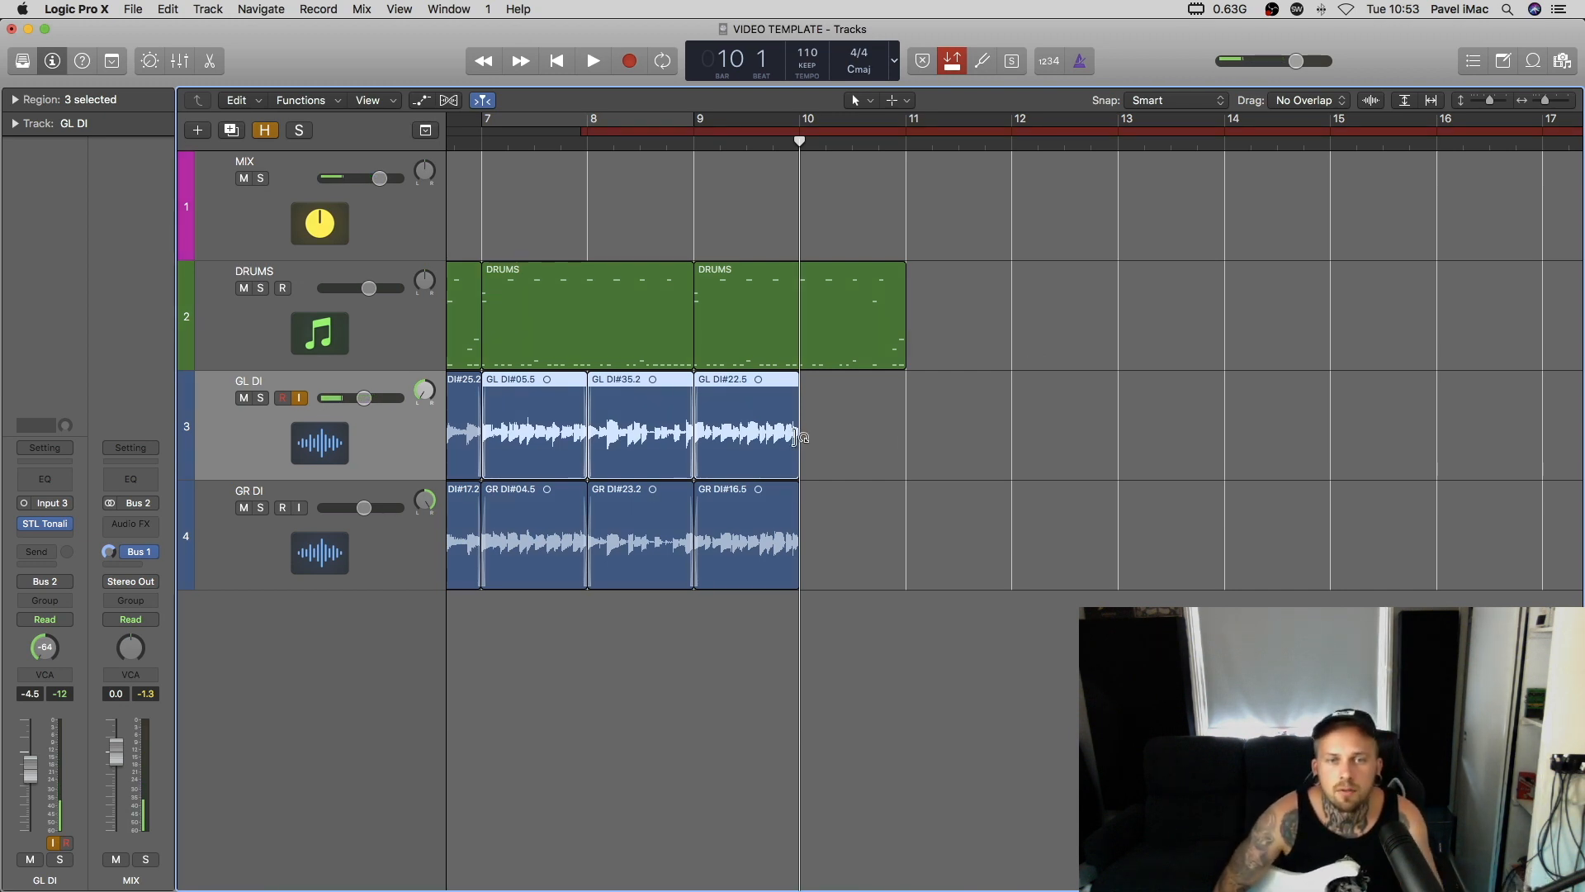
left_click_drag(699, 121, 906, 121)
key("r")
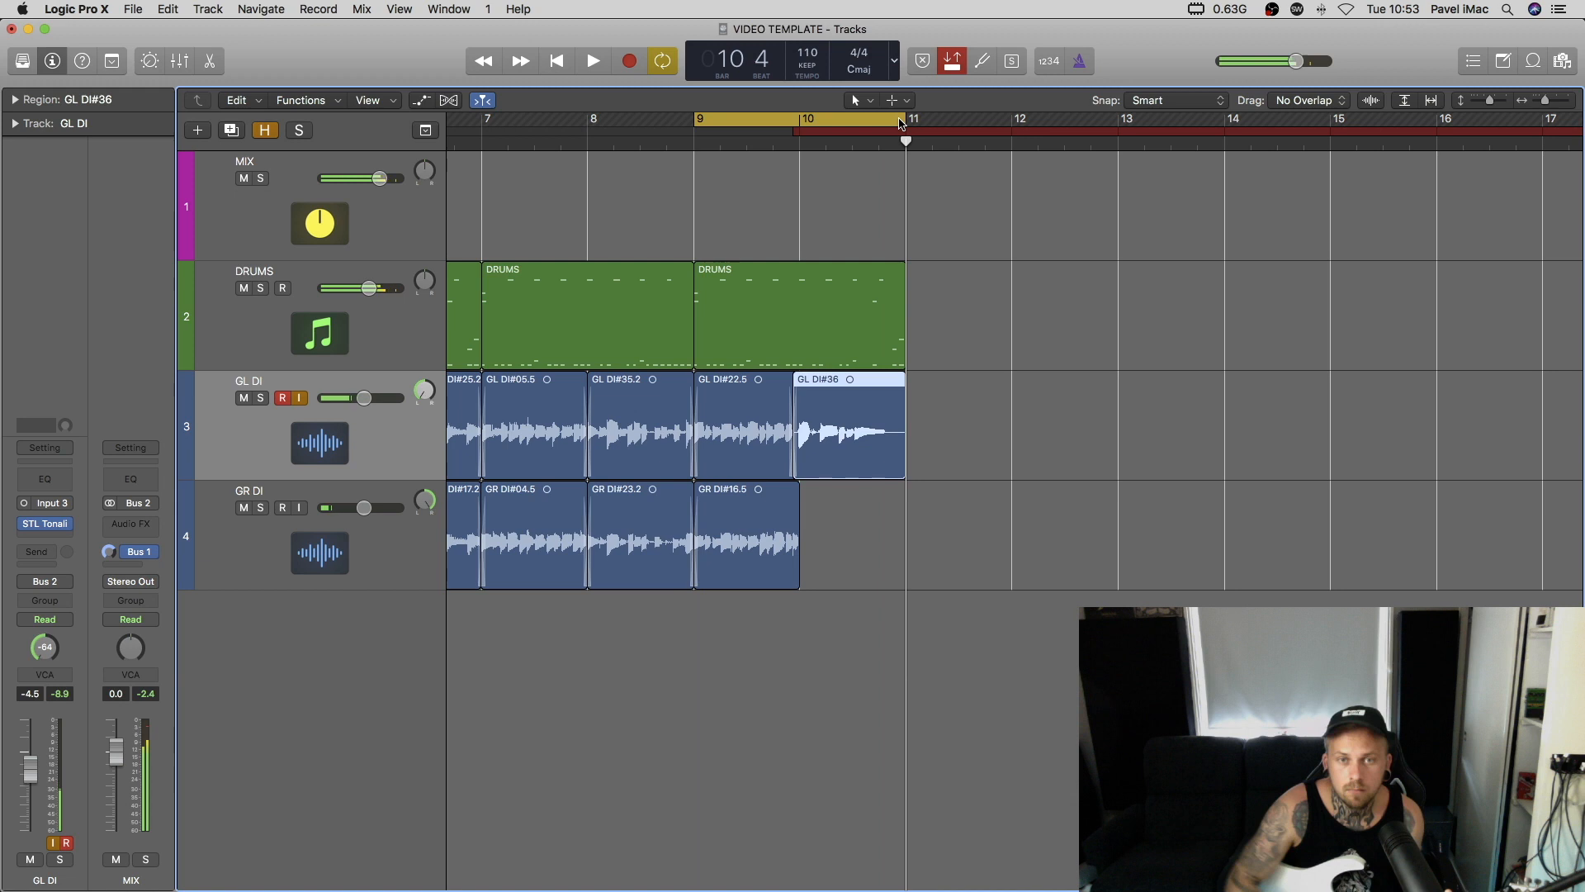
Double the new bar 10 part on GR DI, punching in just before bar 10 with GL DI input monitoring off.
left_click(396, 516)
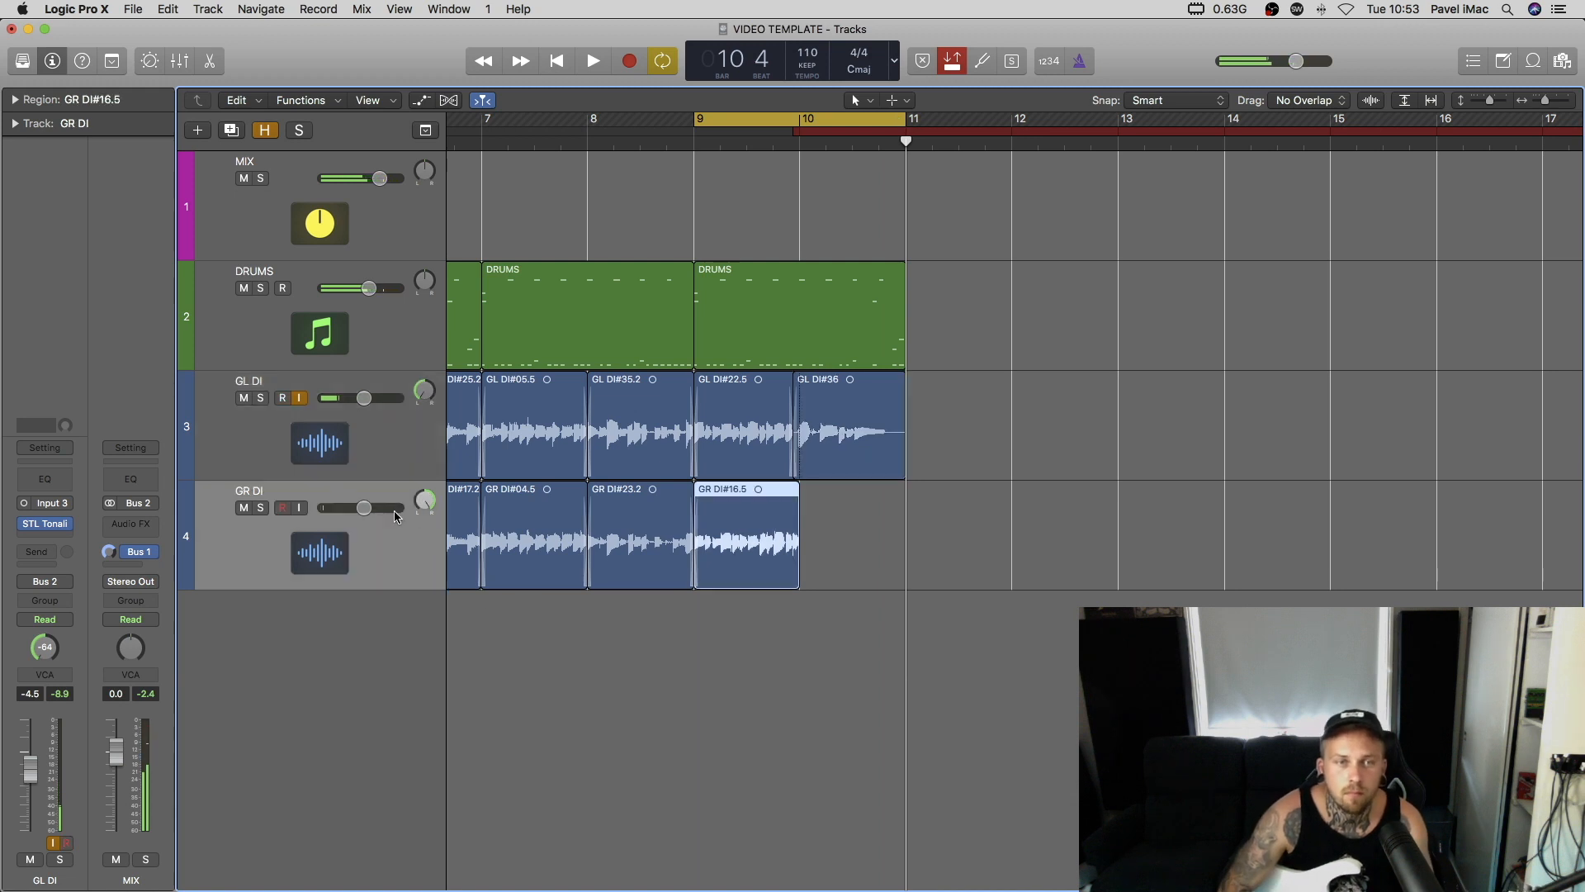
left_click(288, 399)
left_click(936, 493)
key("space")
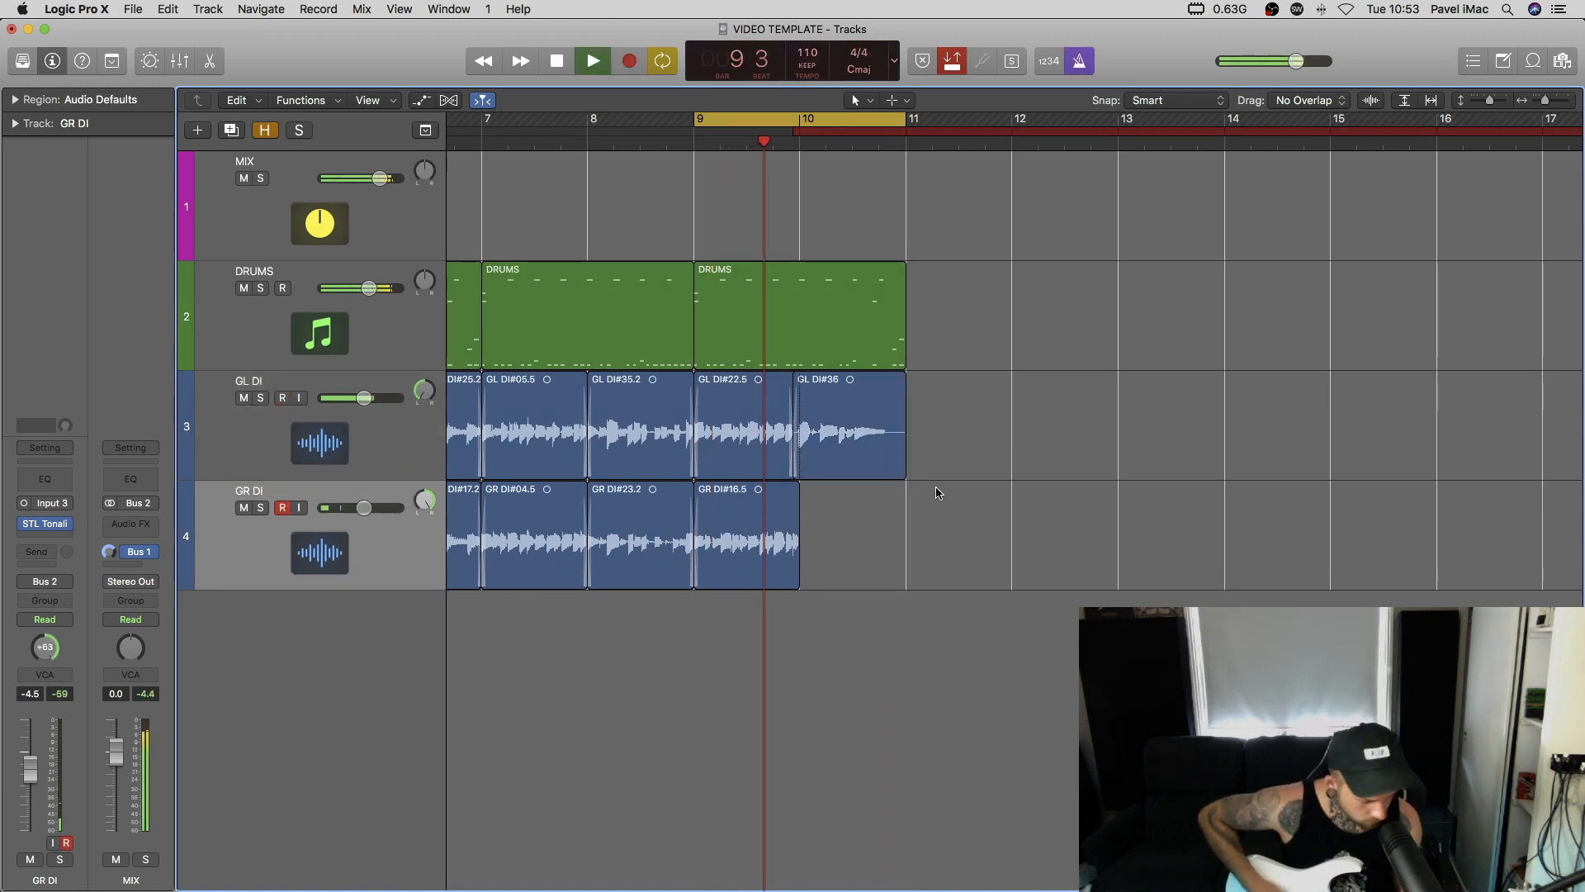
key("r")
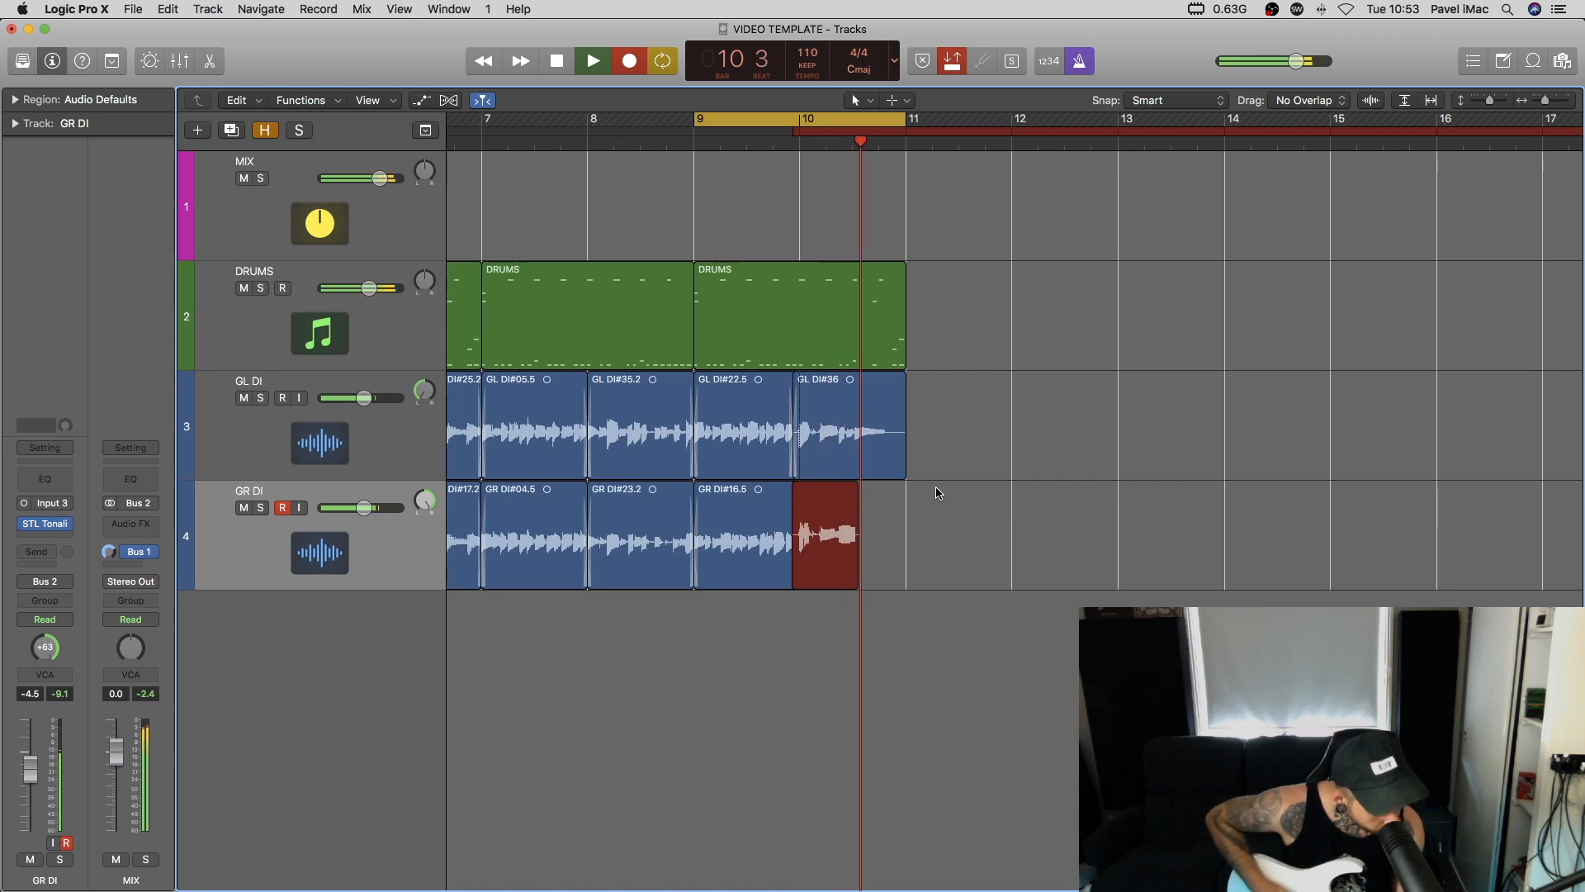
key("space")
Trim the new GL DI and GR DI takes to start at bar 10 and delete everything after beat 3.
left_click_drag(719, 635, 747, 446)
left_click_drag(855, 450, 1060, 528)
key("BackSpace")
Record the second half of bar 10 on GR DI, punching in just before beat 3, and double it on GL DI.
left_click(847, 570, "super")
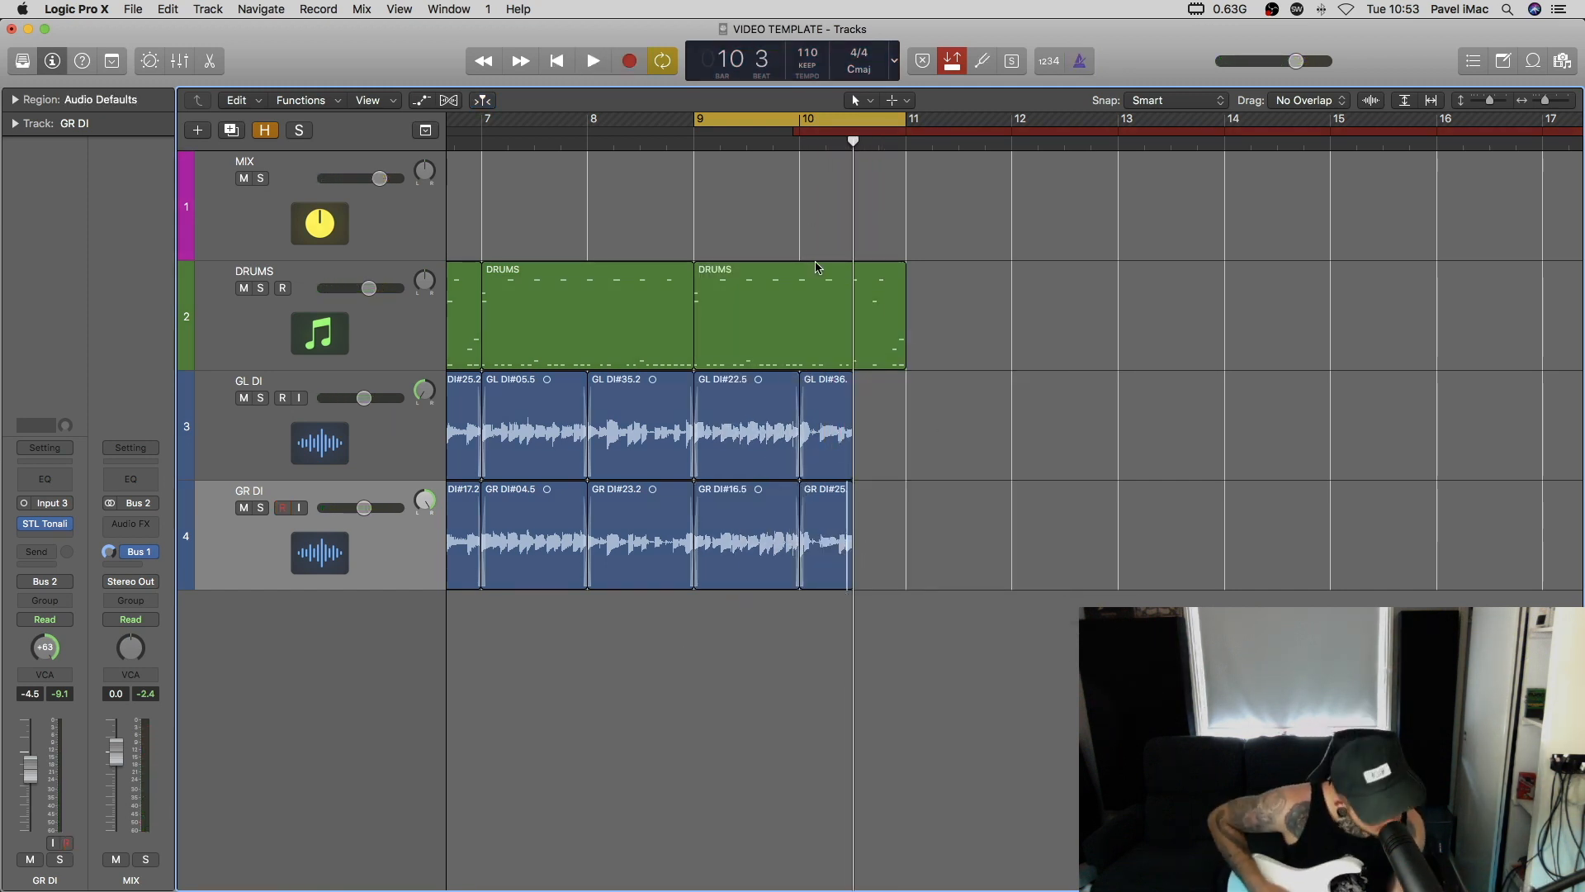
key("r")
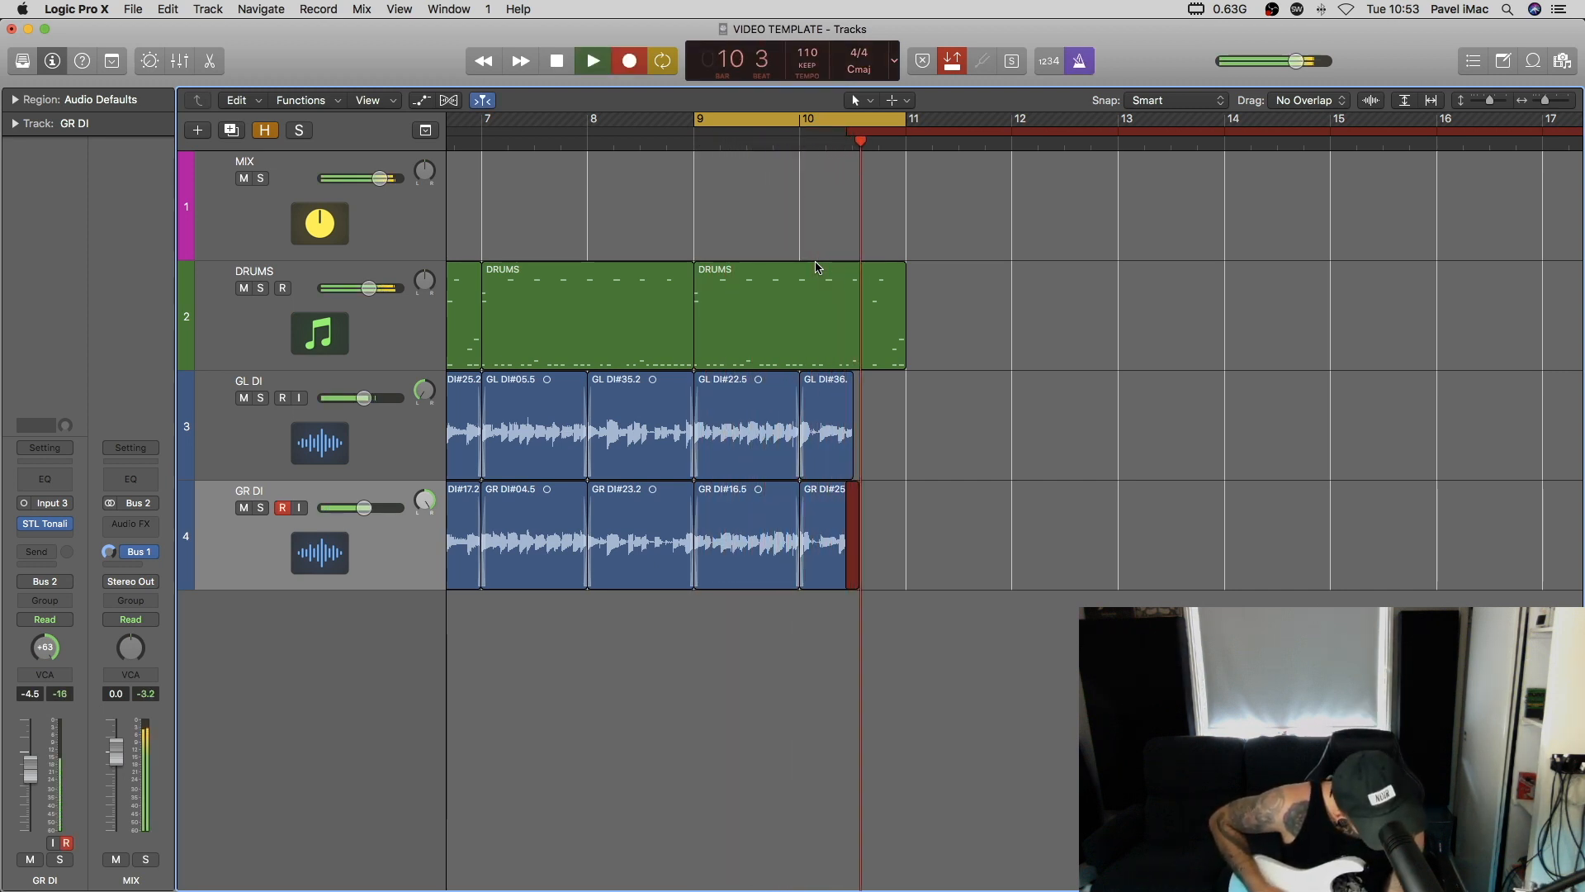
key("space")
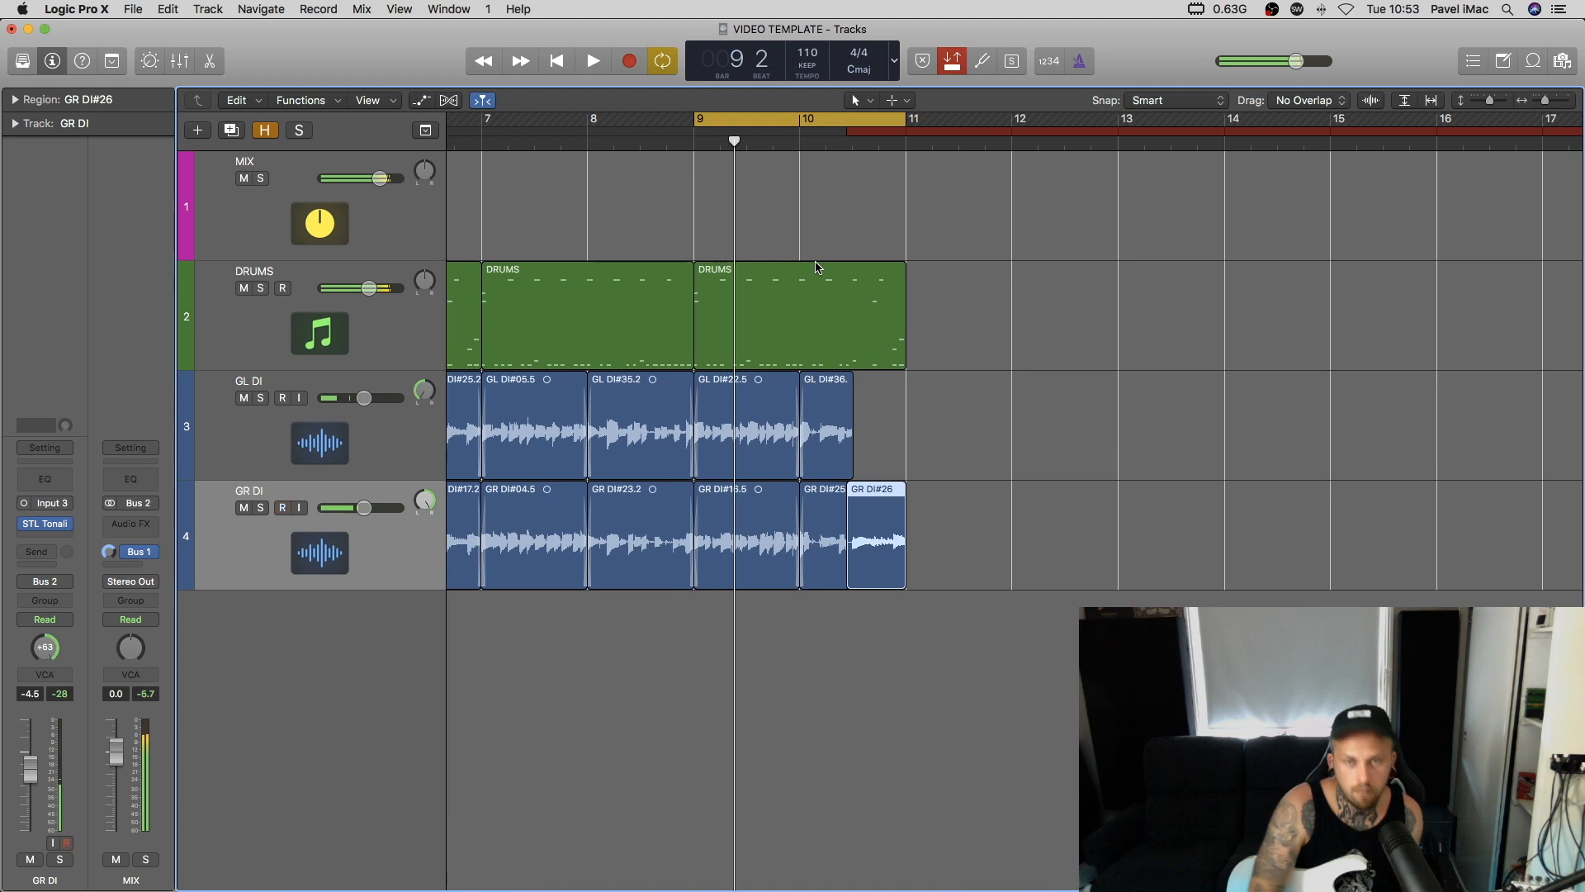
left_click(398, 455)
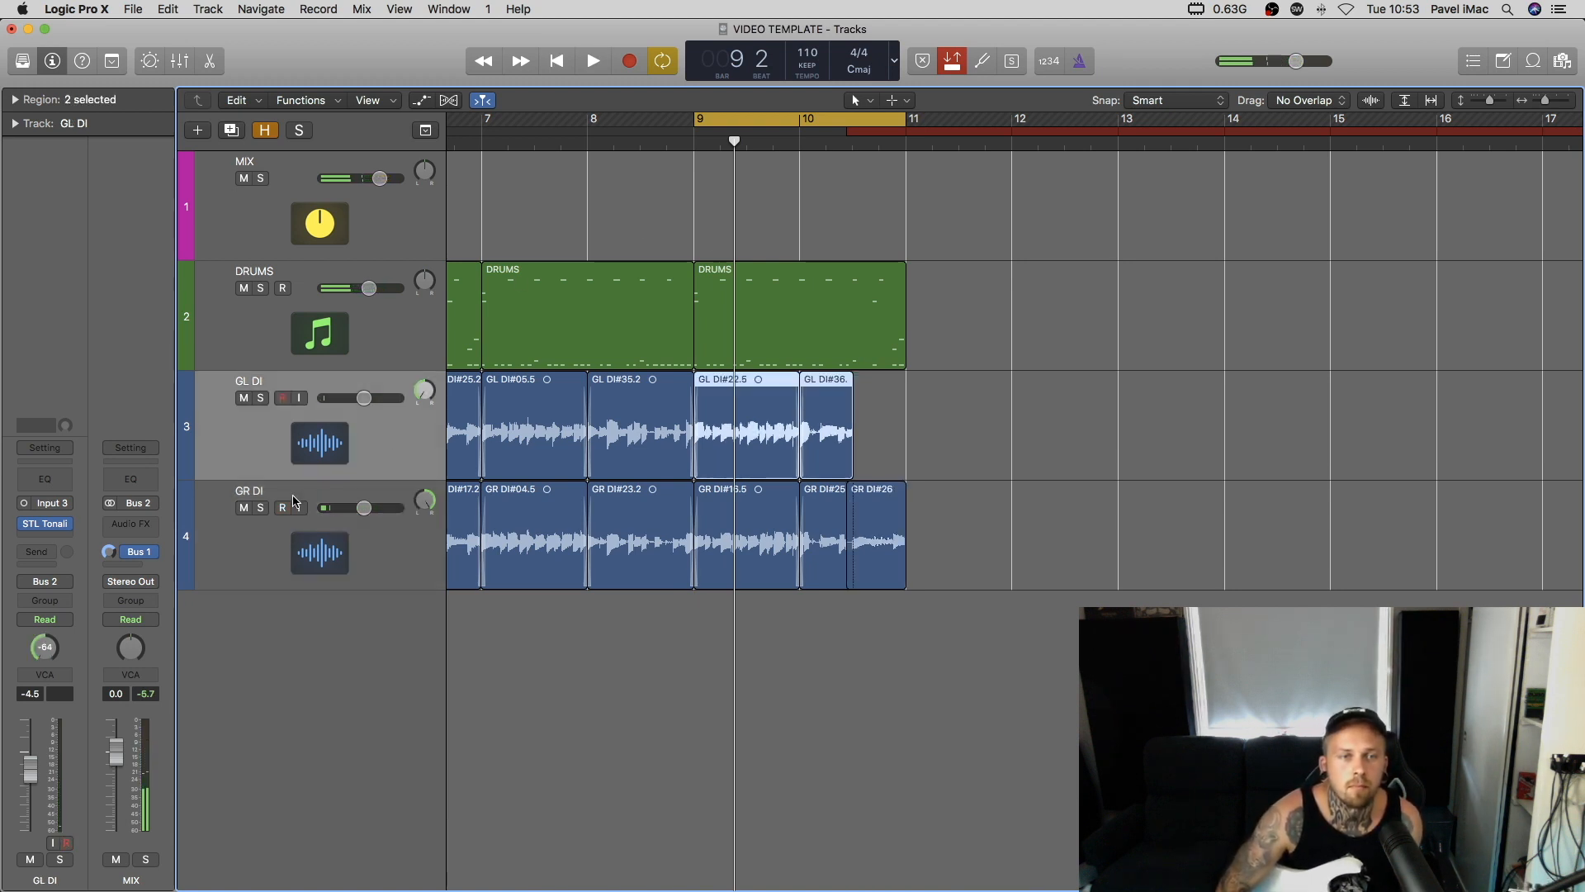
key("r")
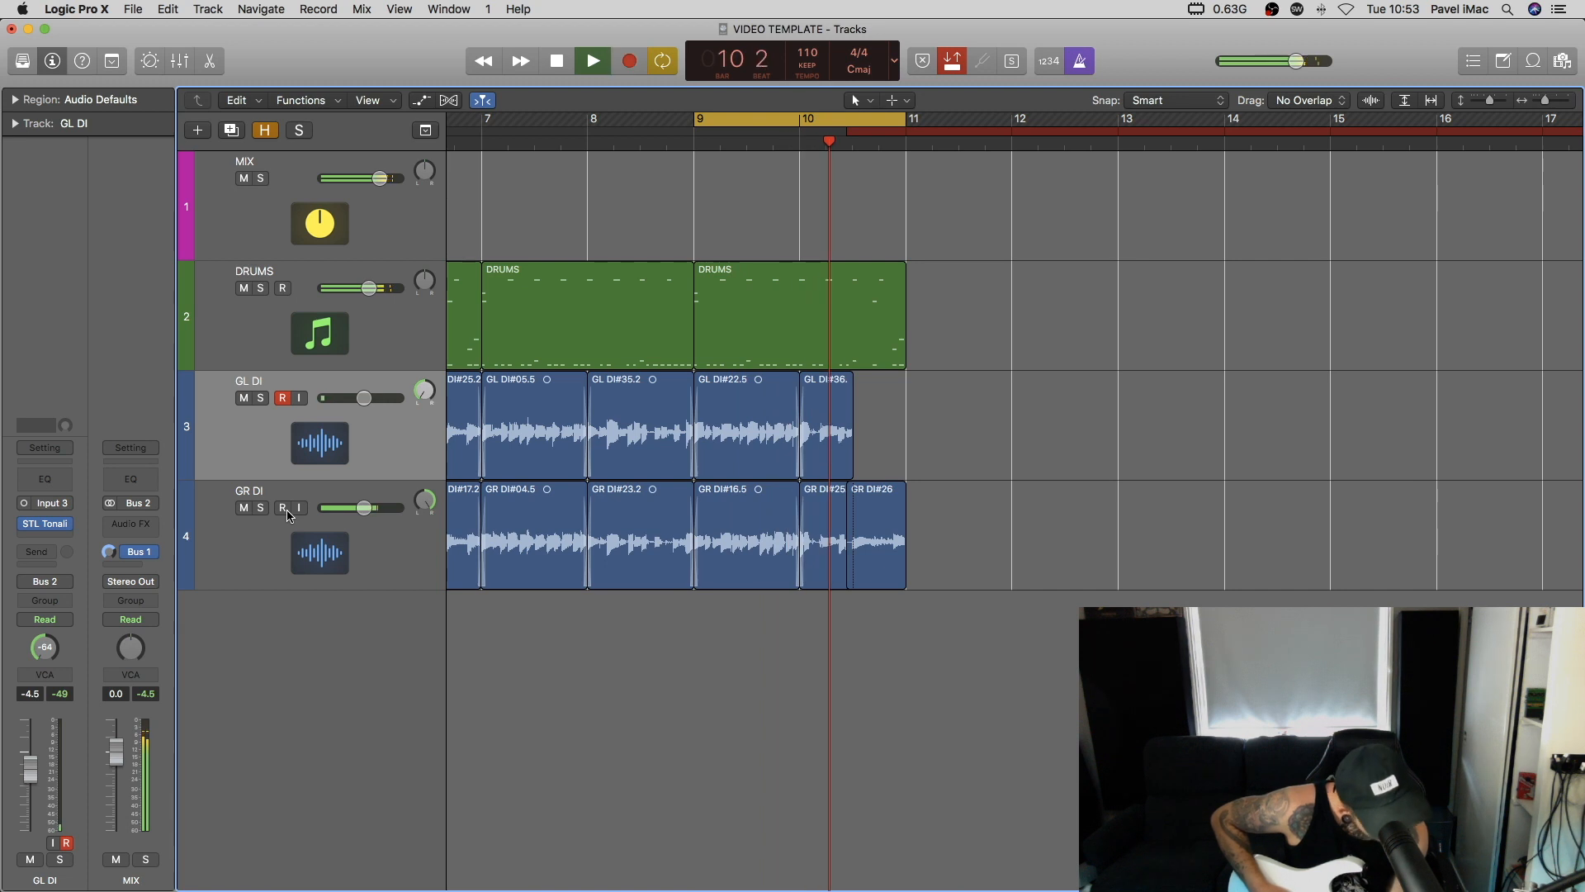
key("space")
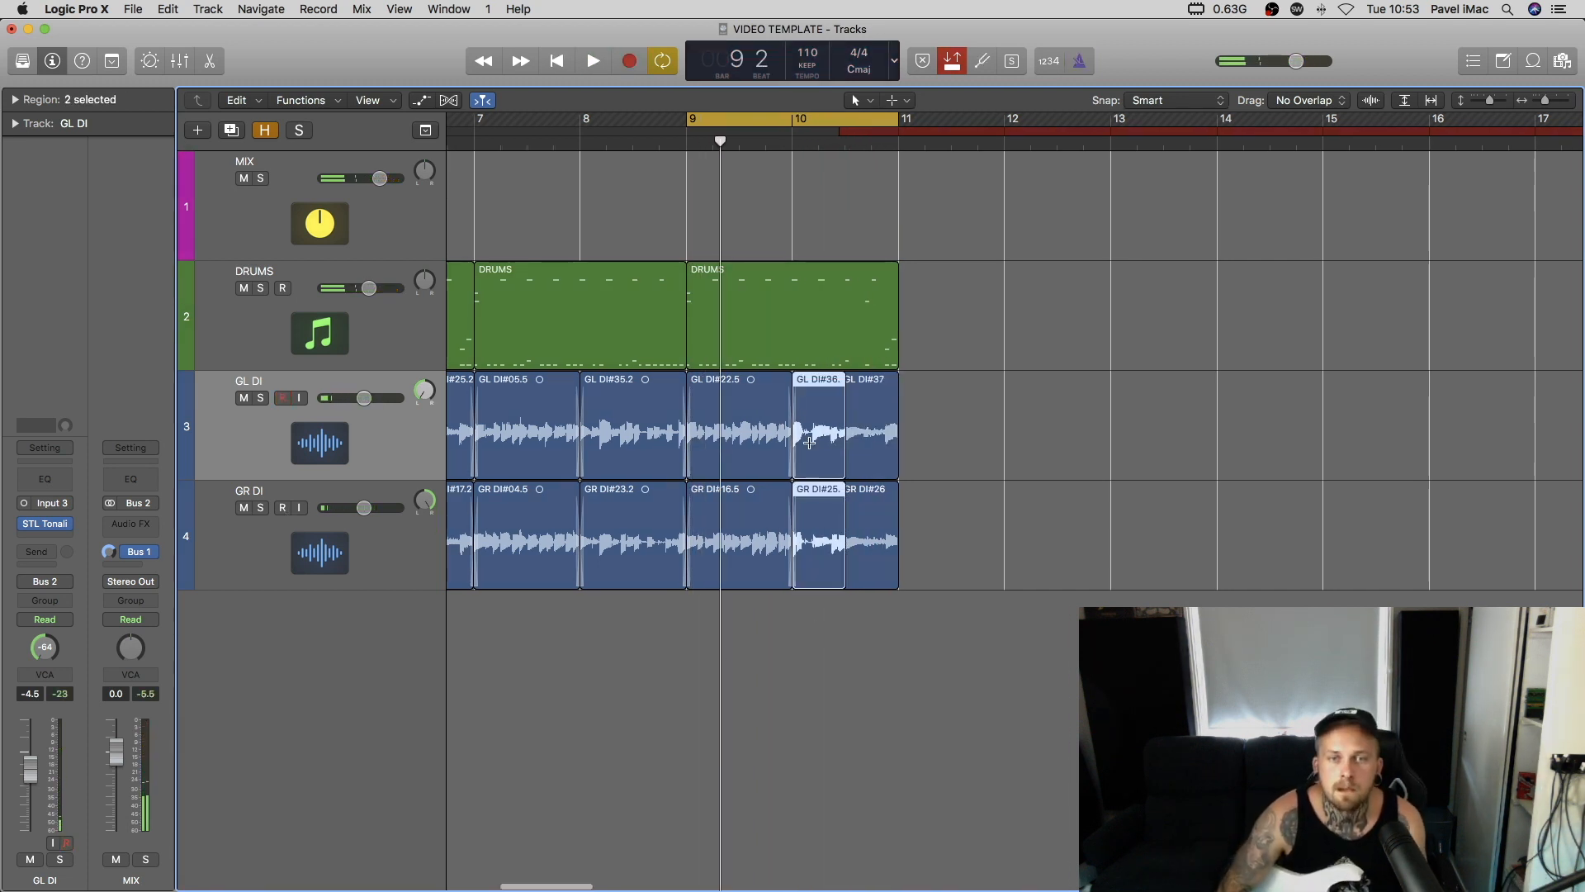
Set the cycle range from bar 3 to bar 11 and play back the whole riff.
scroll(892, 470, "left", 8)
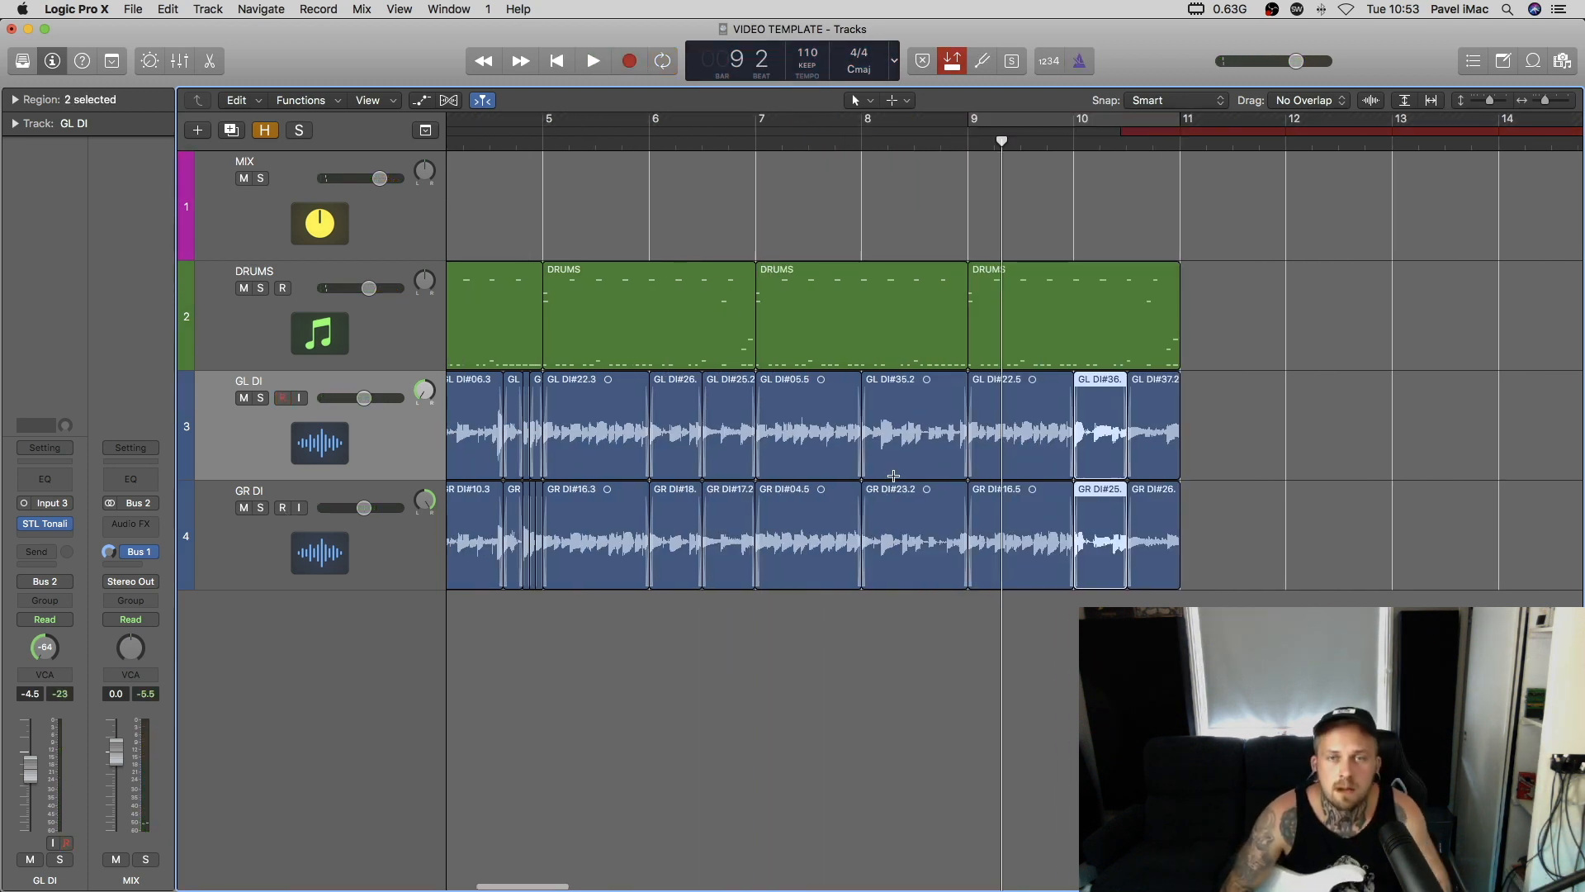
key("super+Left")
left_click_drag(625, 121, 1308, 134)
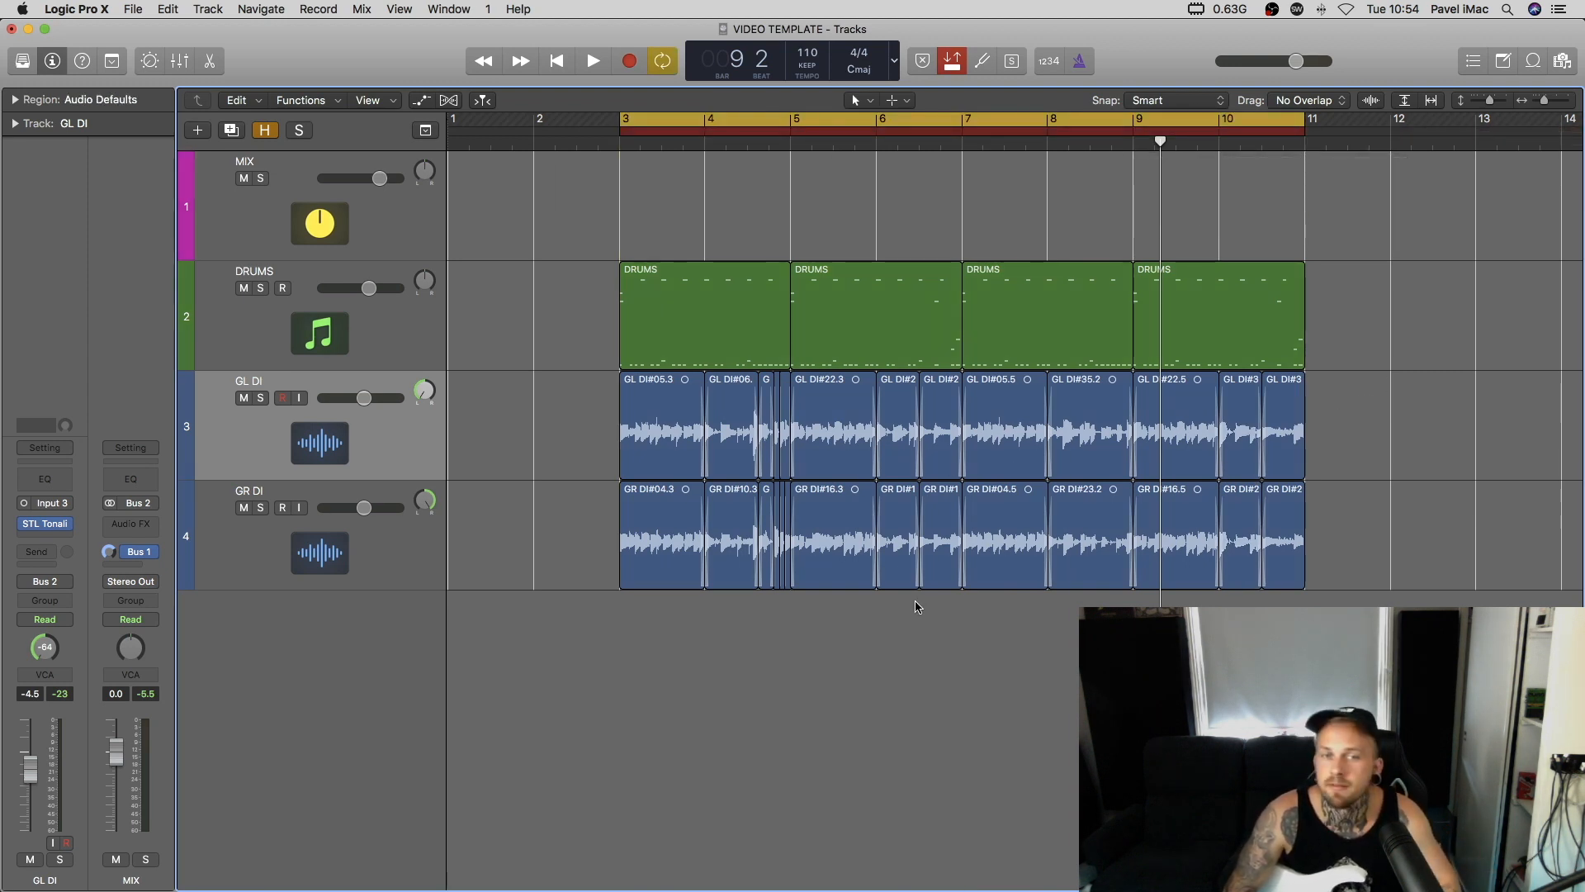
key("space")
scroll(909, 615, "right", 2)
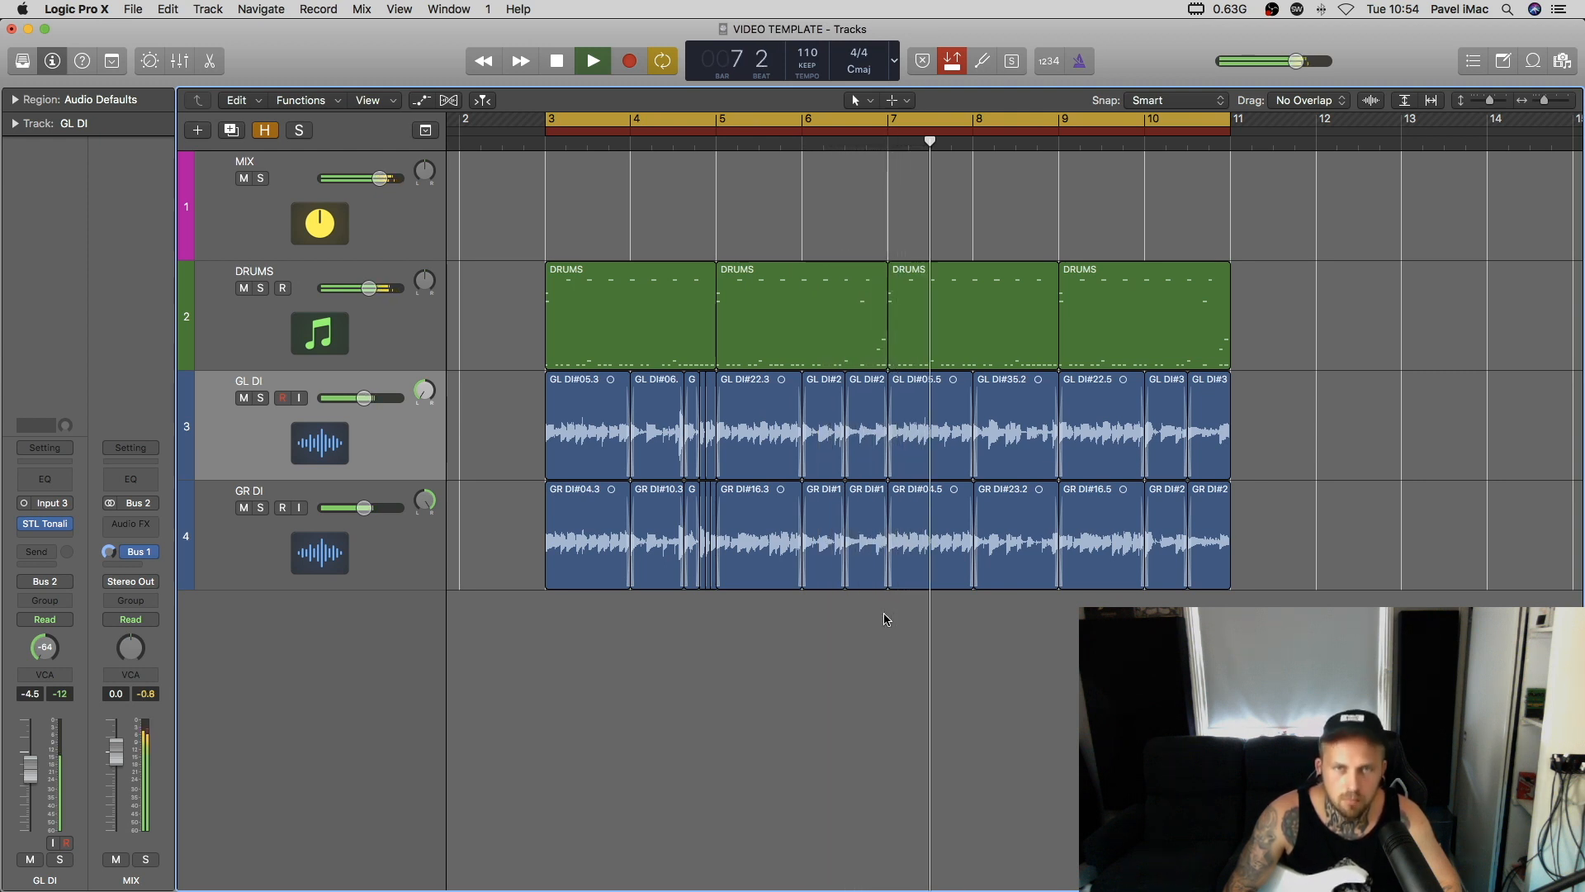
scroll(899, 606, "right", 3)
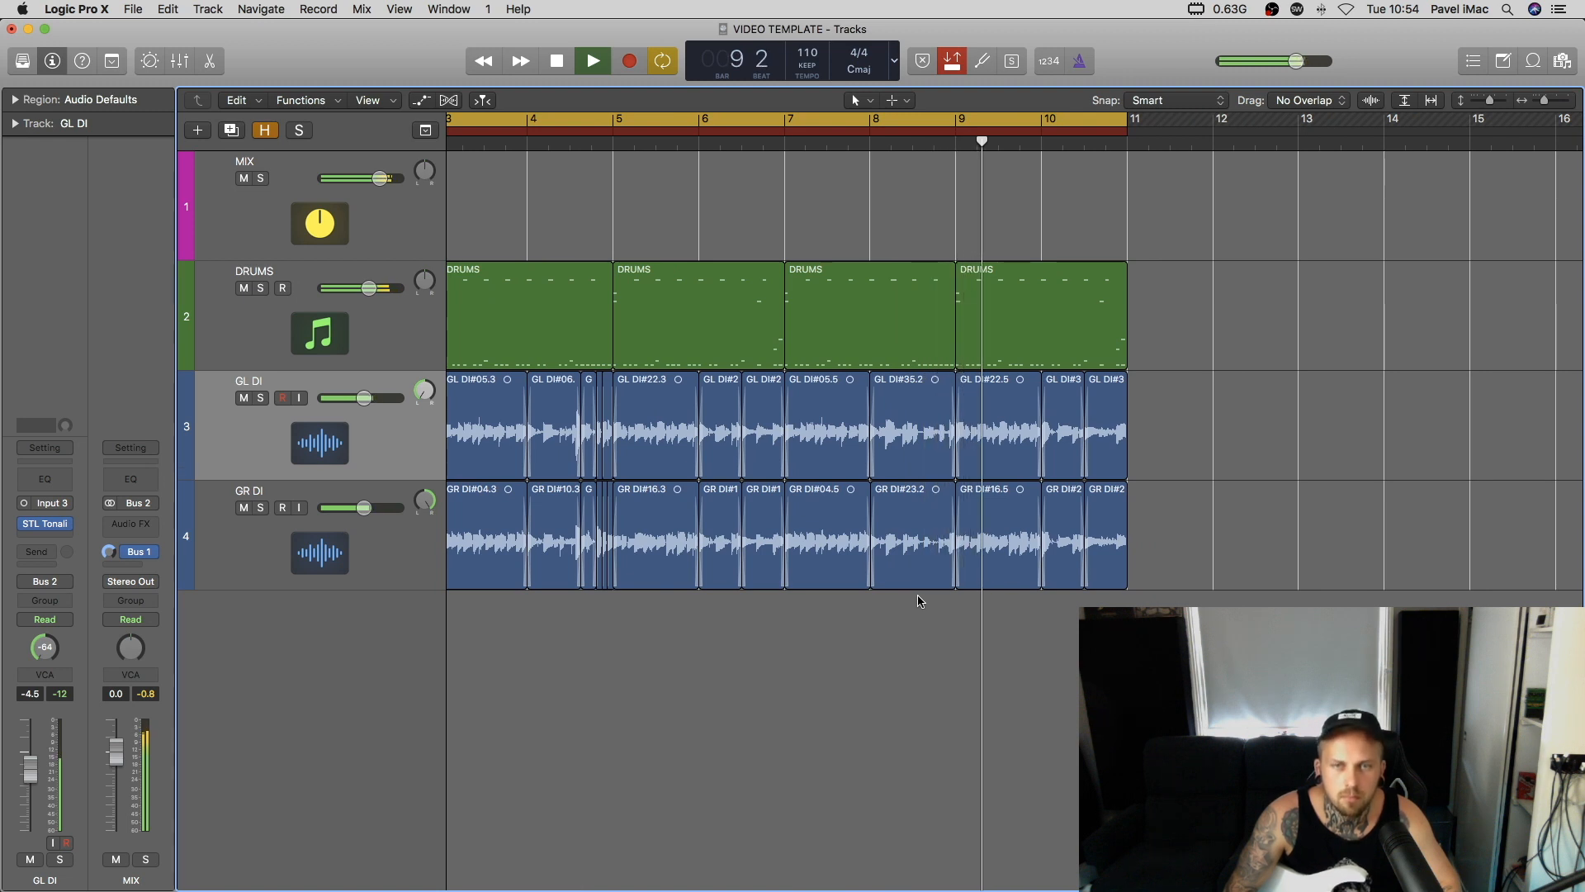
scroll(918, 606, "right", 3)
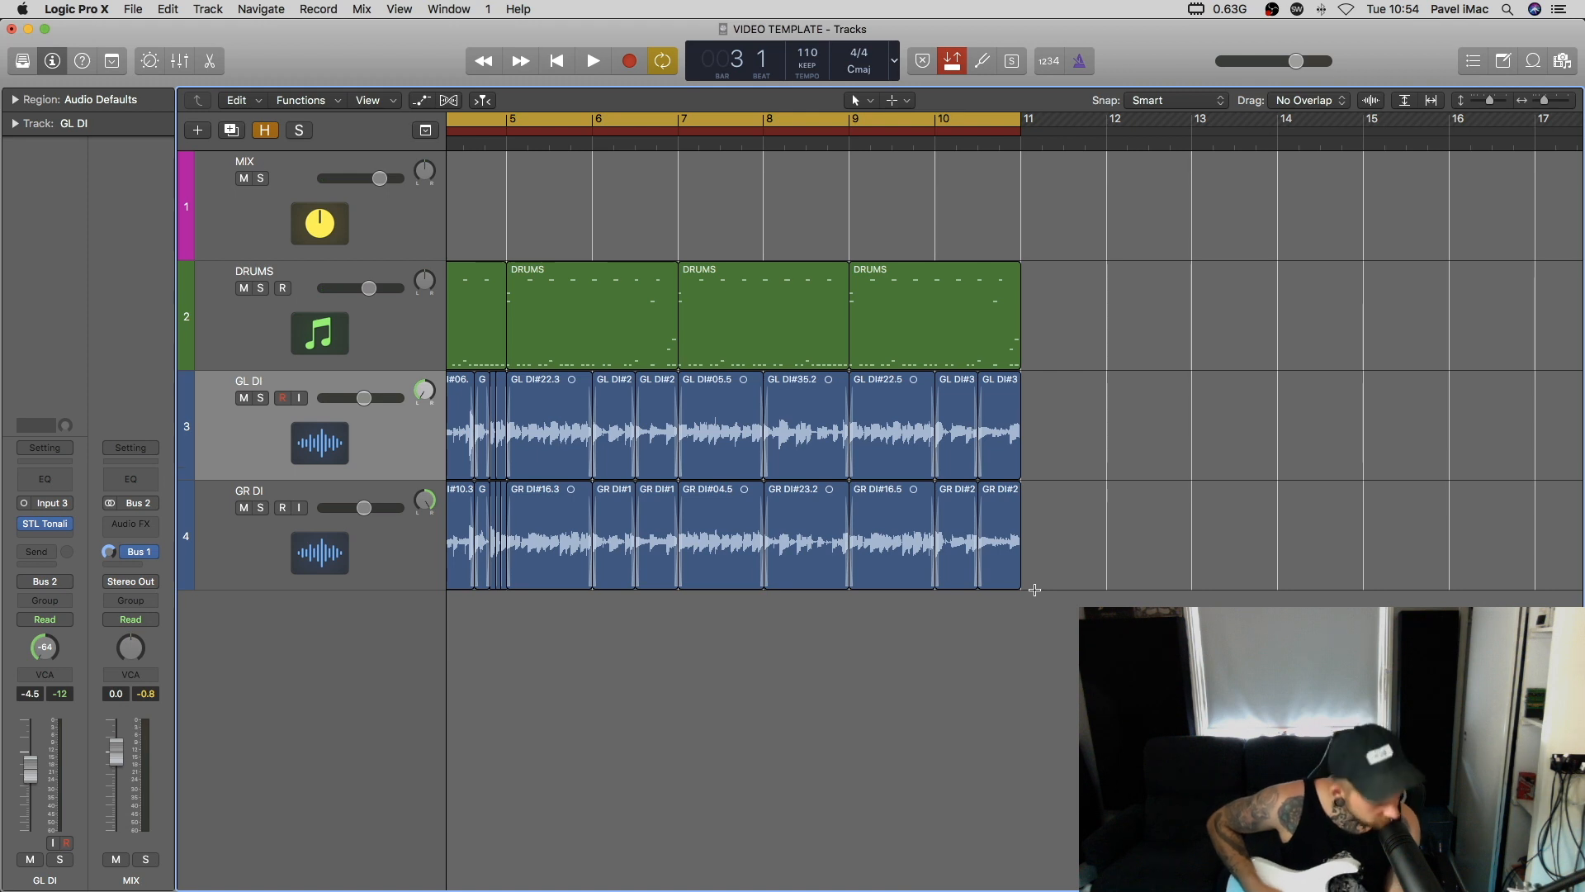
Turn on GL DI input monitoring and delete both guitar regions in the second half of bar 10.
left_click(302, 398)
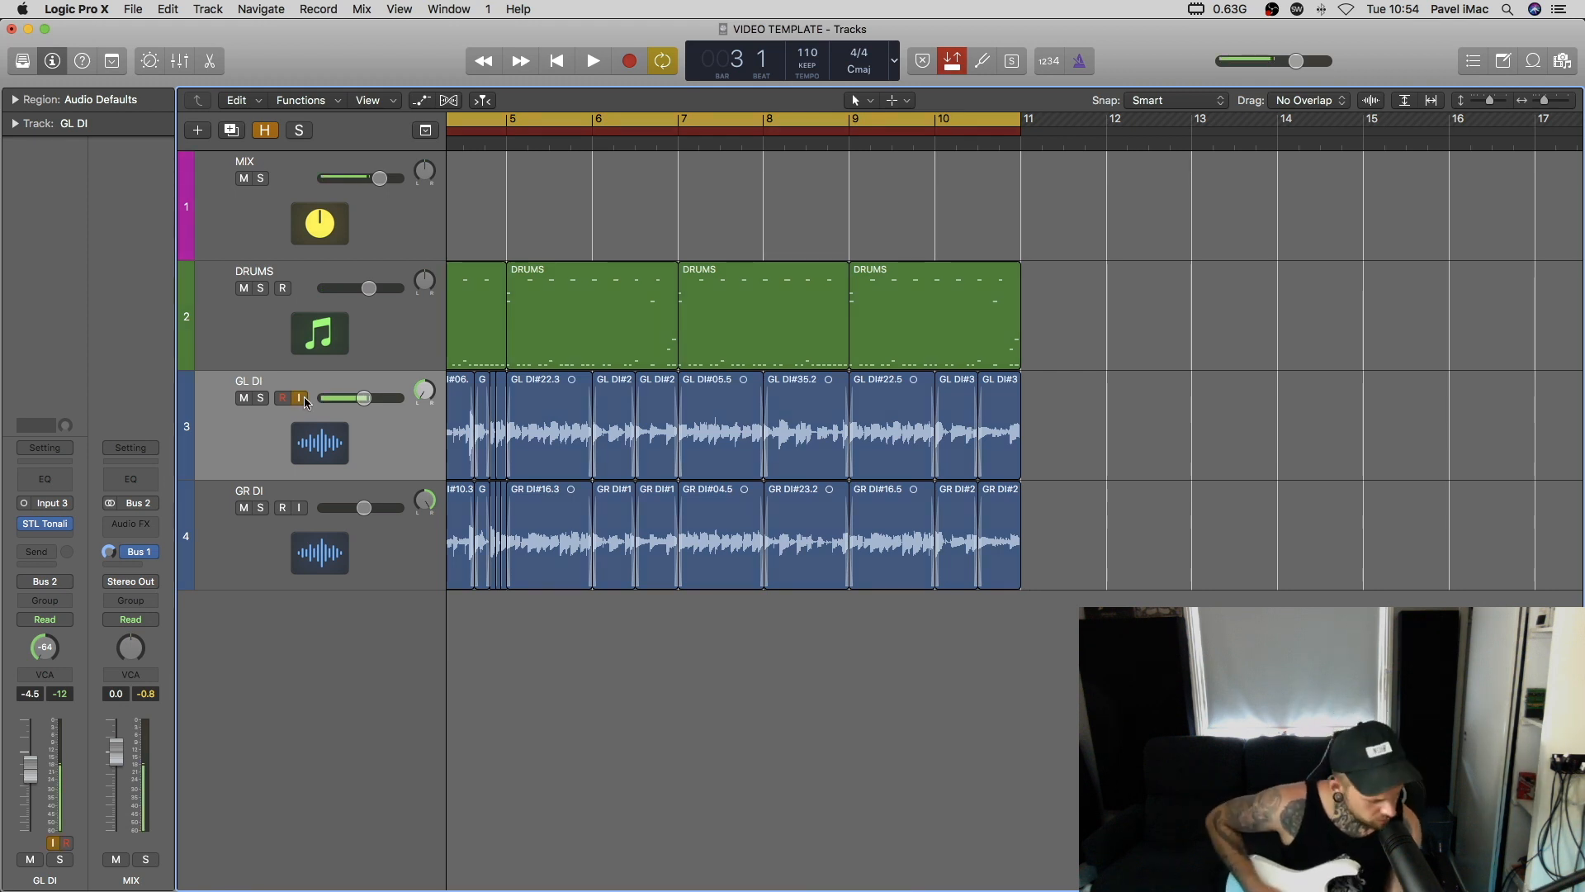
left_click_drag(1065, 418, 1001, 528)
key("Delete")
Record a different ending on GL DI, cycling bars 9 and 10 and punching in just before beat 3 of bar 10.
left_click(652, 347)
left_click(927, 347)
left_click(970, 436, "super")
left_click_drag(850, 120, 1021, 122)
key("r")
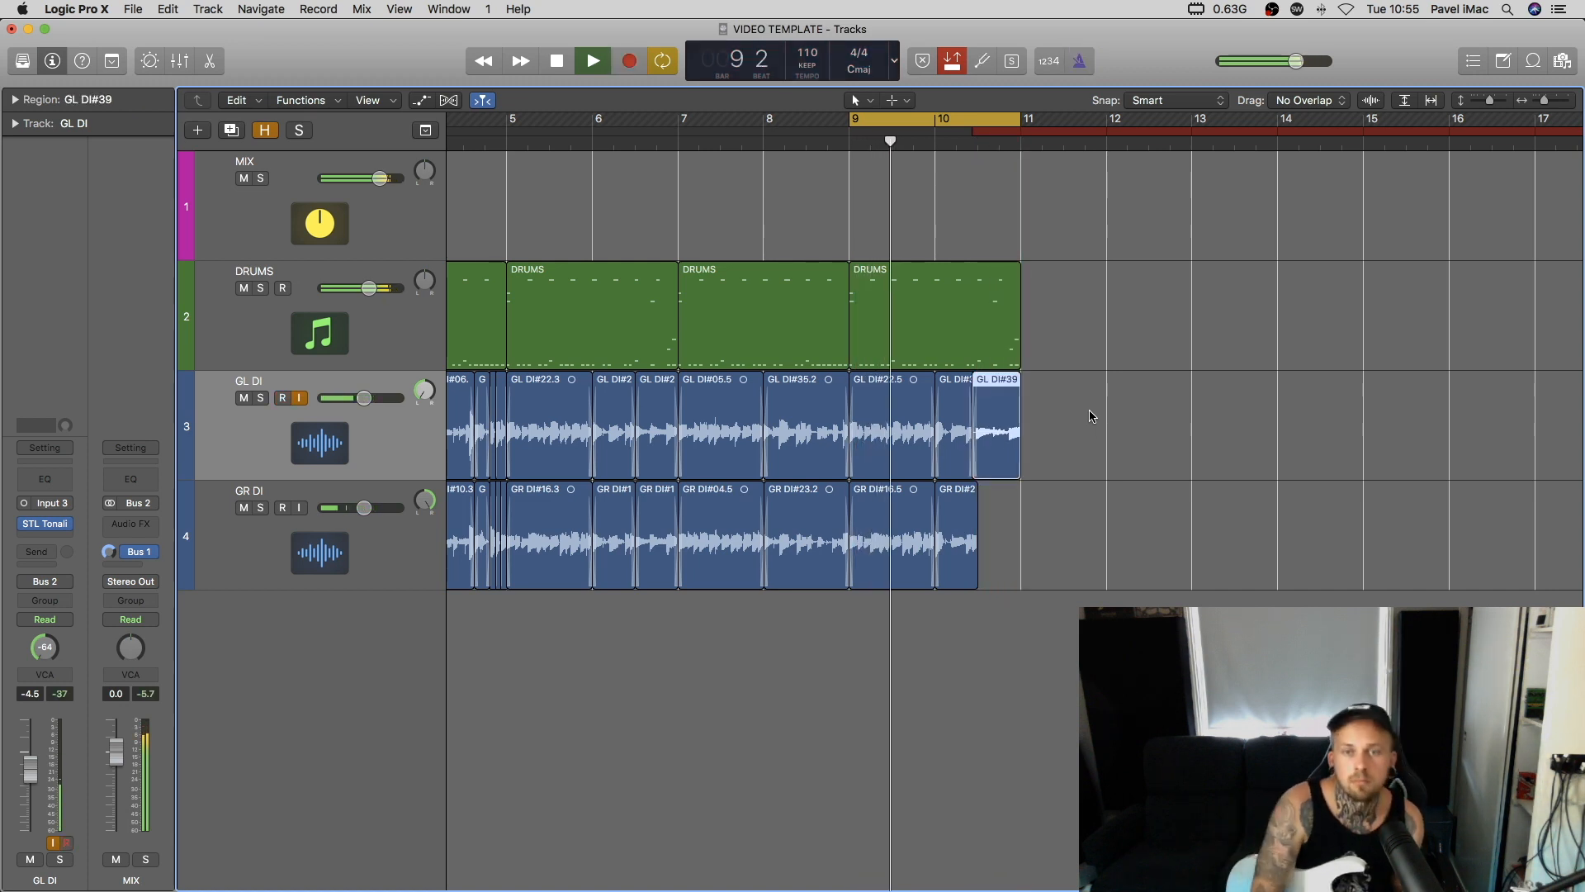
Double the new bar 10 ending on GR DI, punching in just before beat 3.
left_click(423, 543)
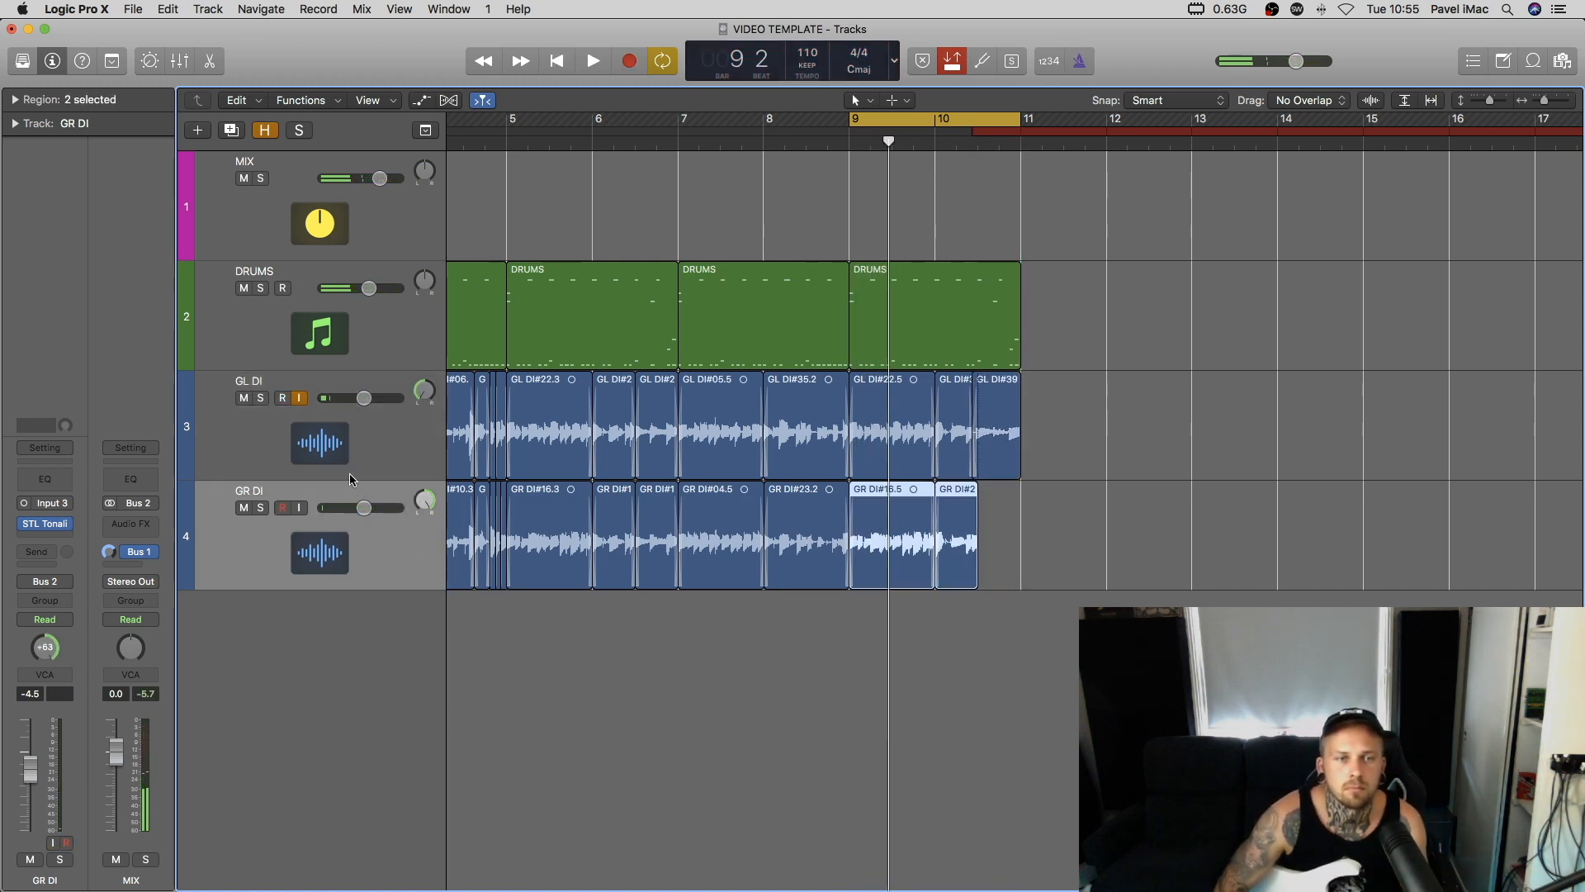
key("space")
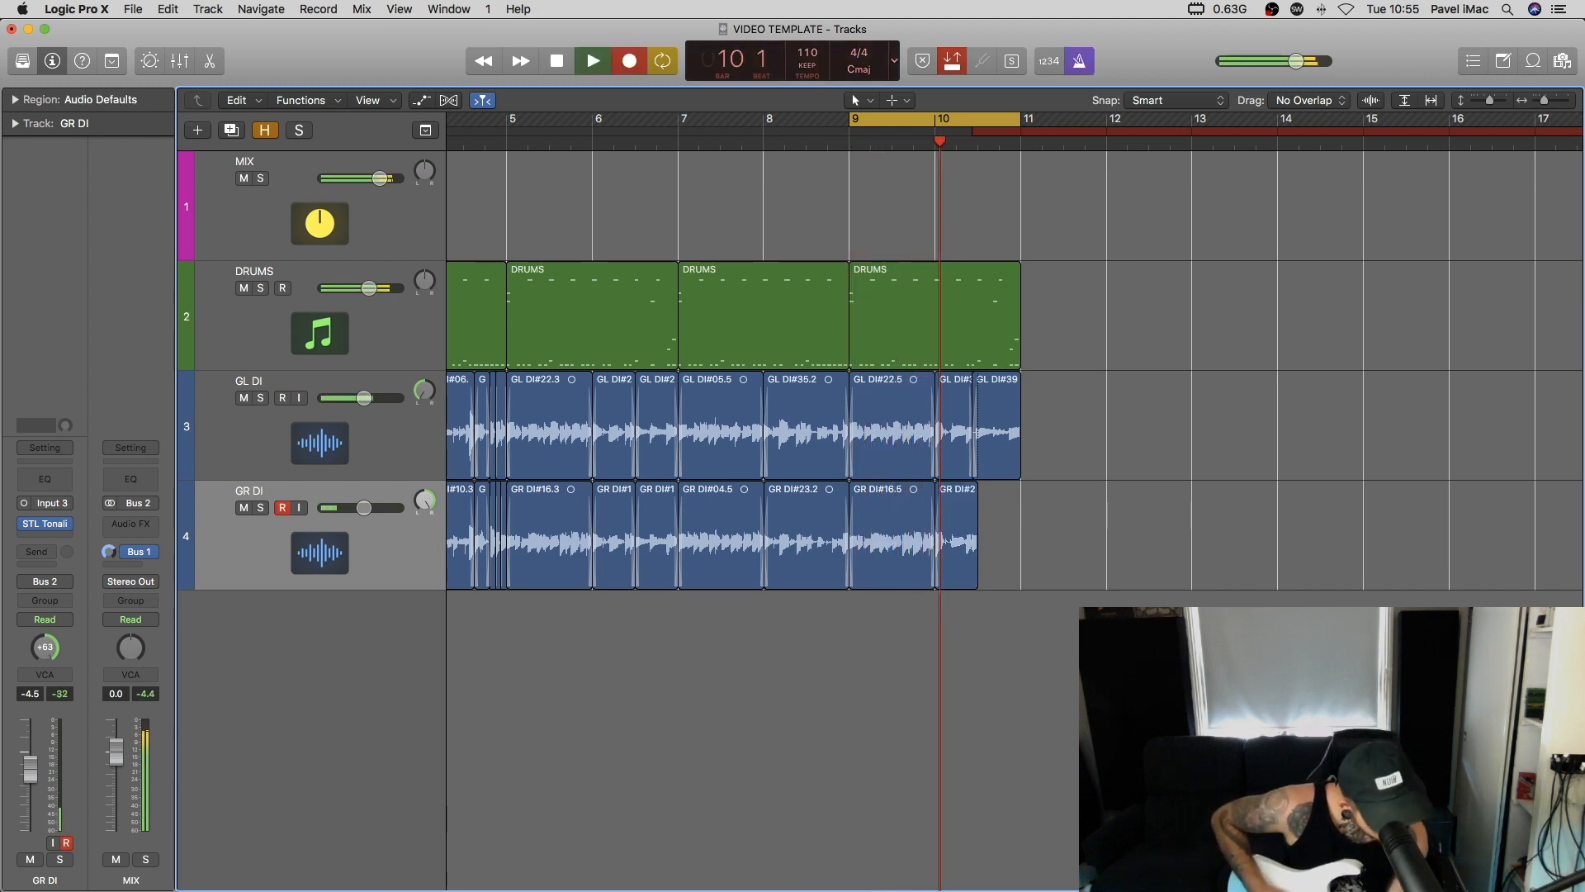
key("r")
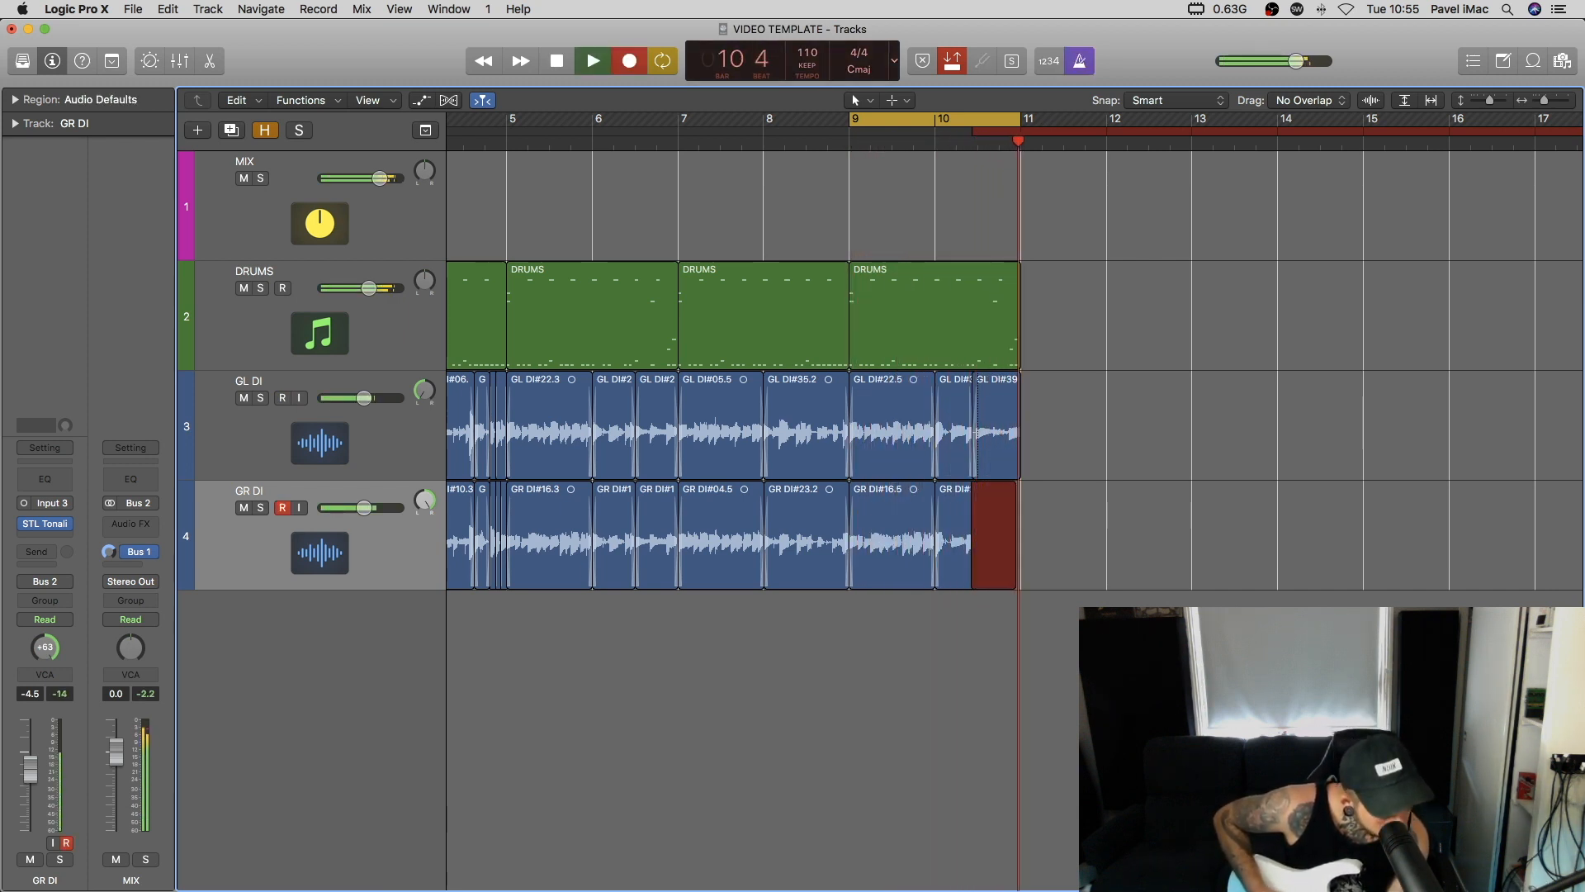
key("space")
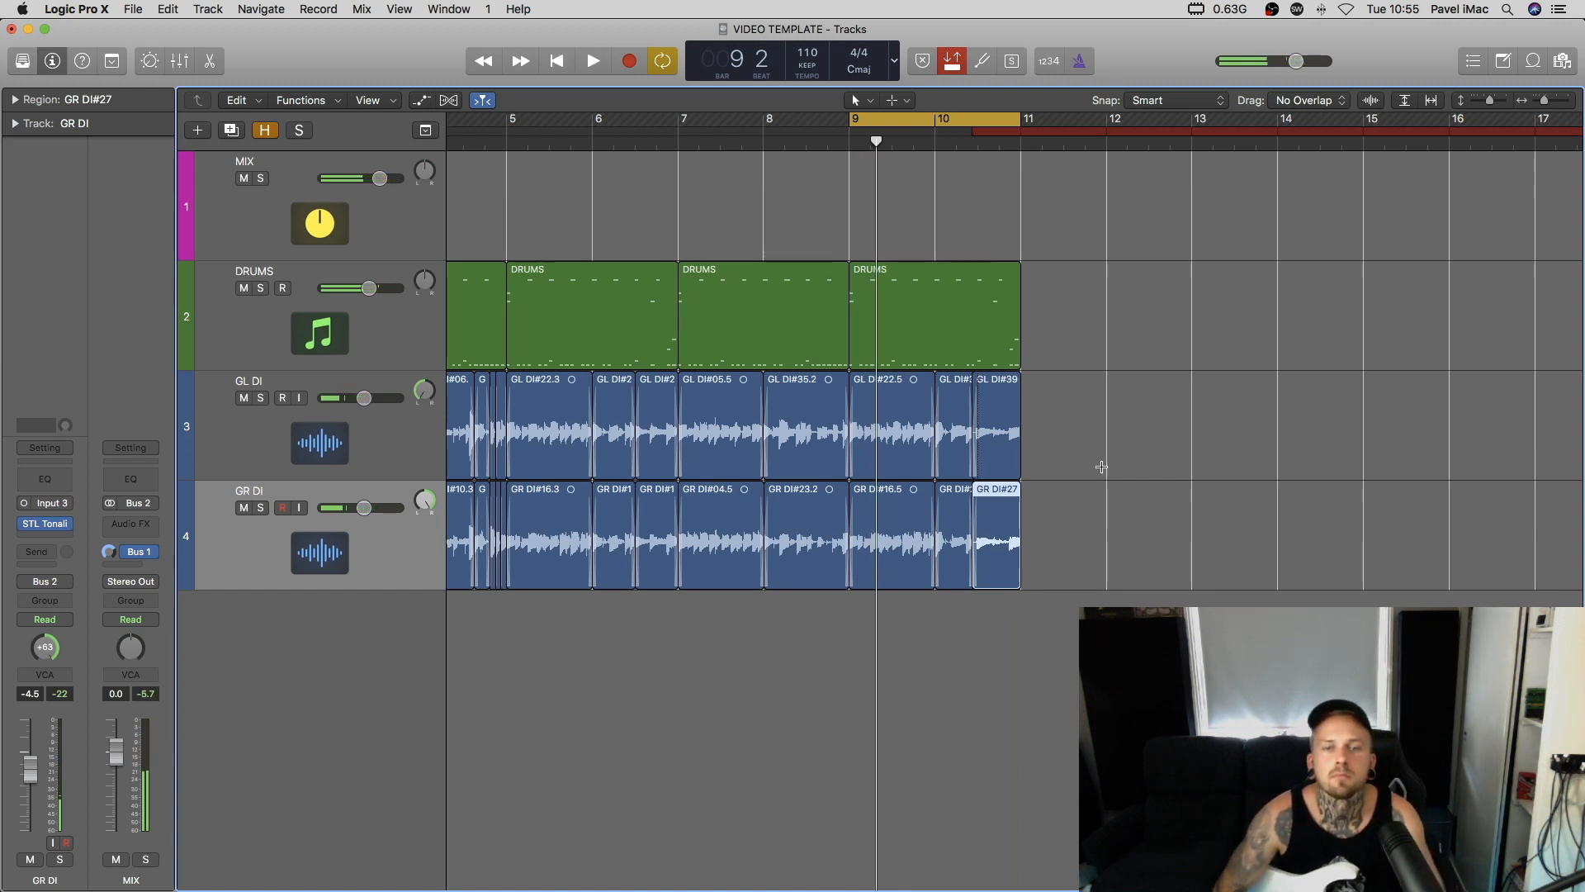
Trim and crossfade the join at beat 3 of bar 10 on both guitar tracks while auditioning the looped bars.
key("space")
left_click_drag(948, 594, 957, 437)
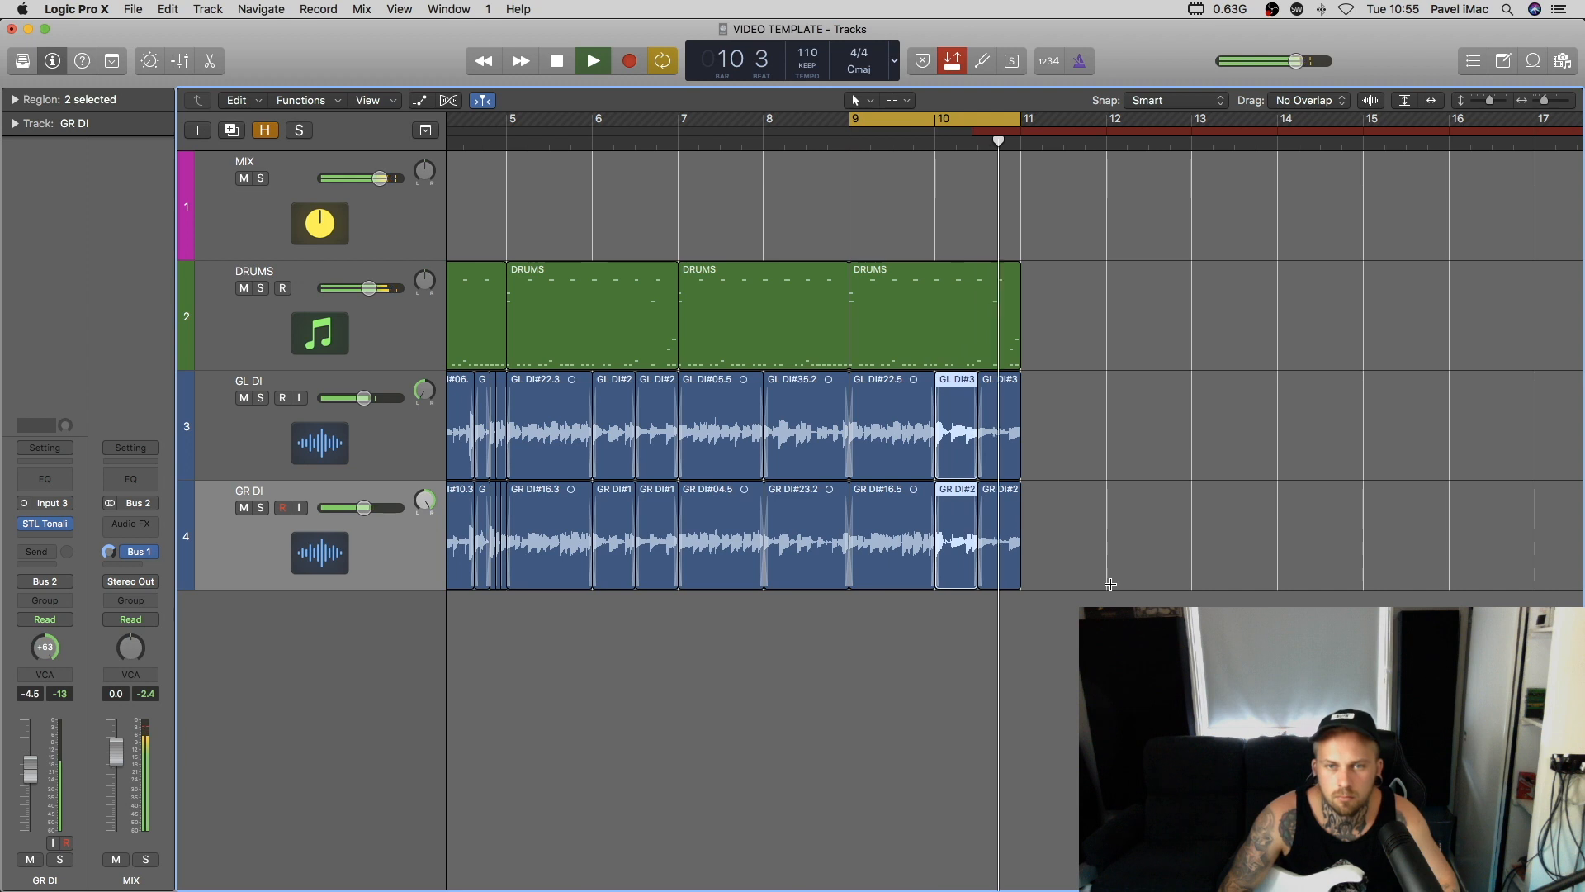
key("super+Right")
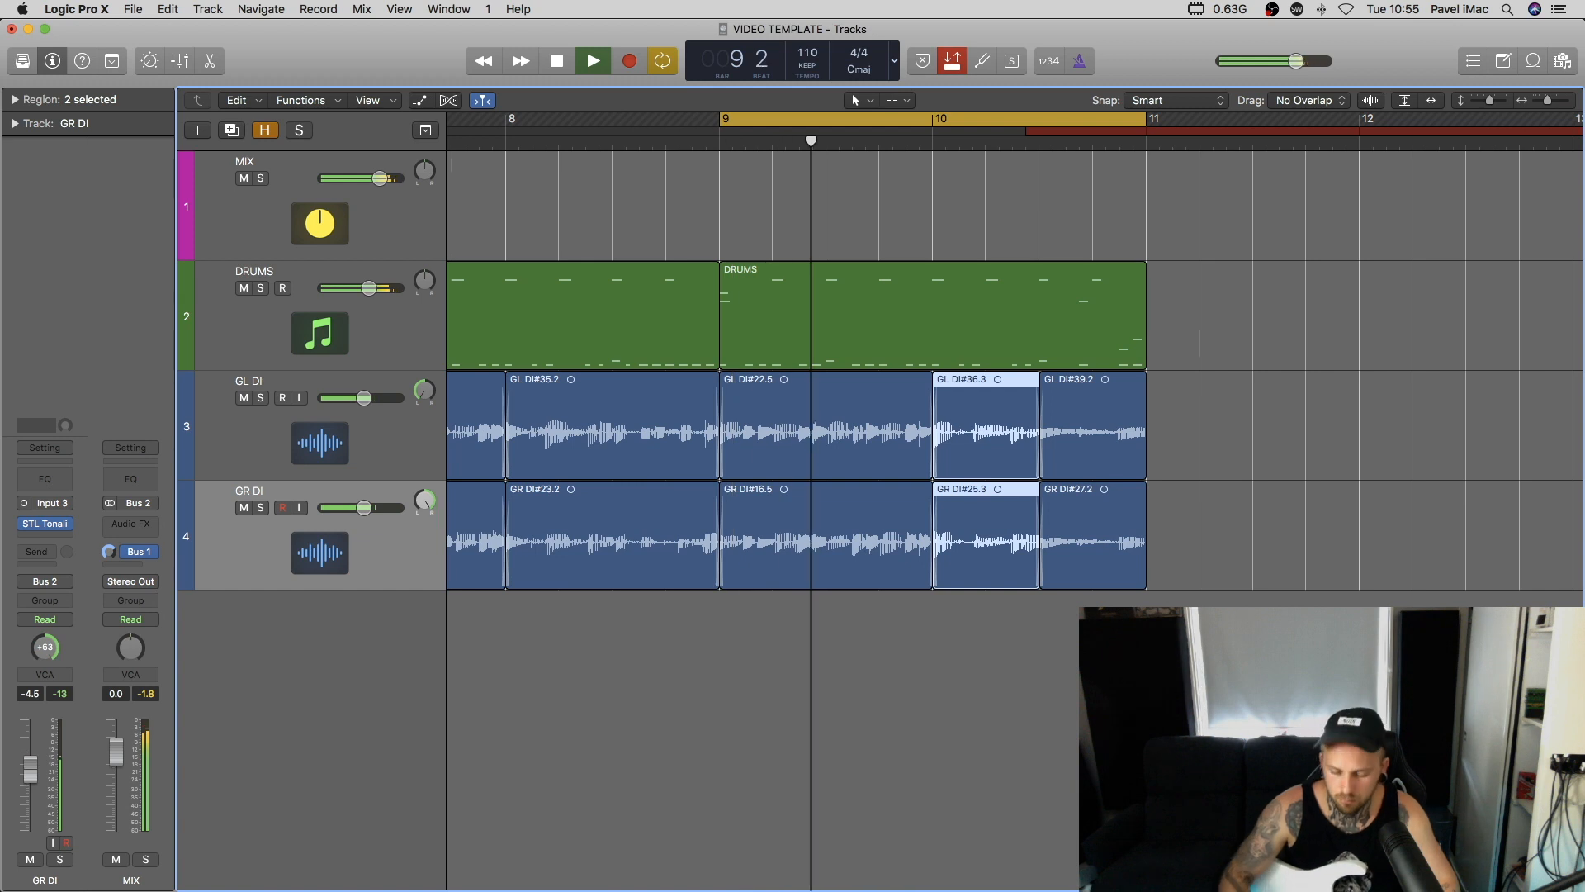
key("space")
Extend the cycle range to cover bar 3 through bar 11 and play back the full riff from the start.
key("super+Left")
key("c")
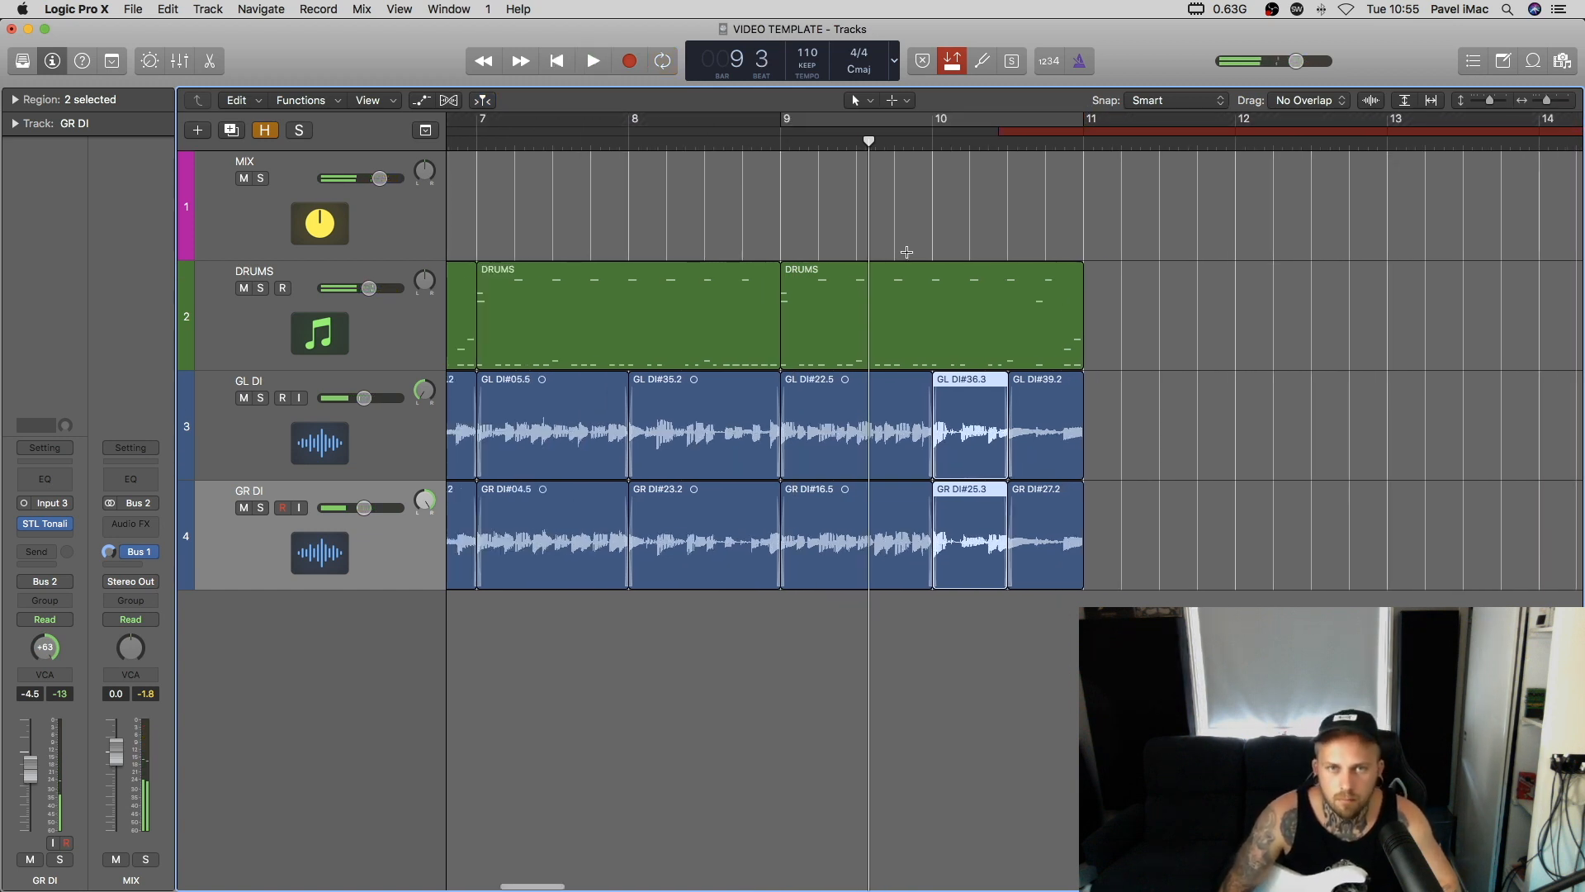
scroll(892, 251, "left", 3)
scroll(927, 183, "left", 3)
key("super+Left")
key("super+Left")
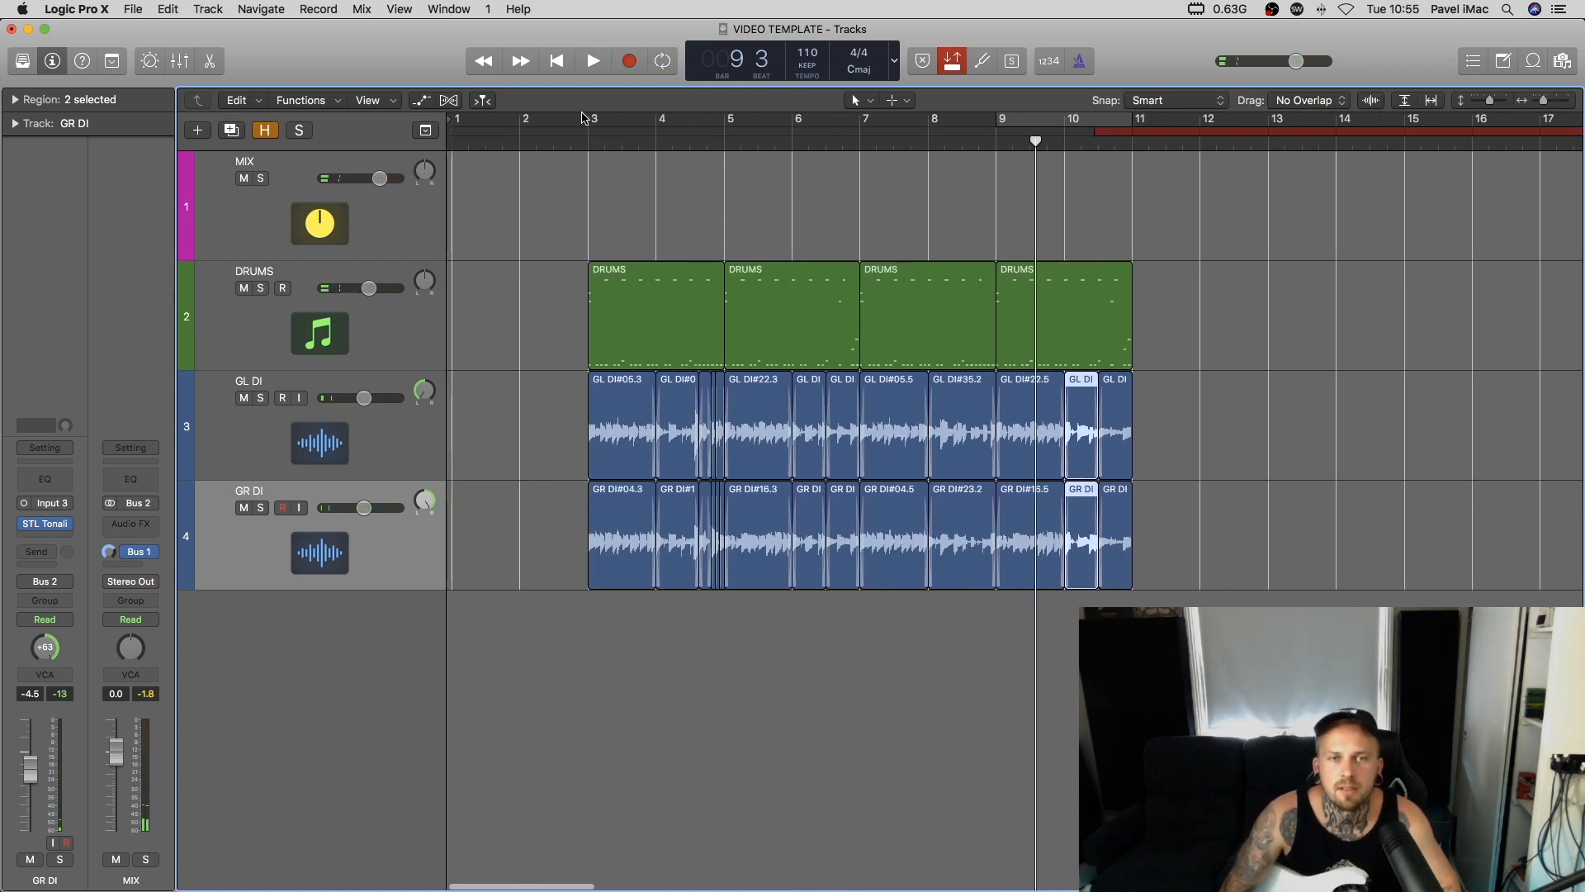
left_click_drag(630, 127, 1133, 124)
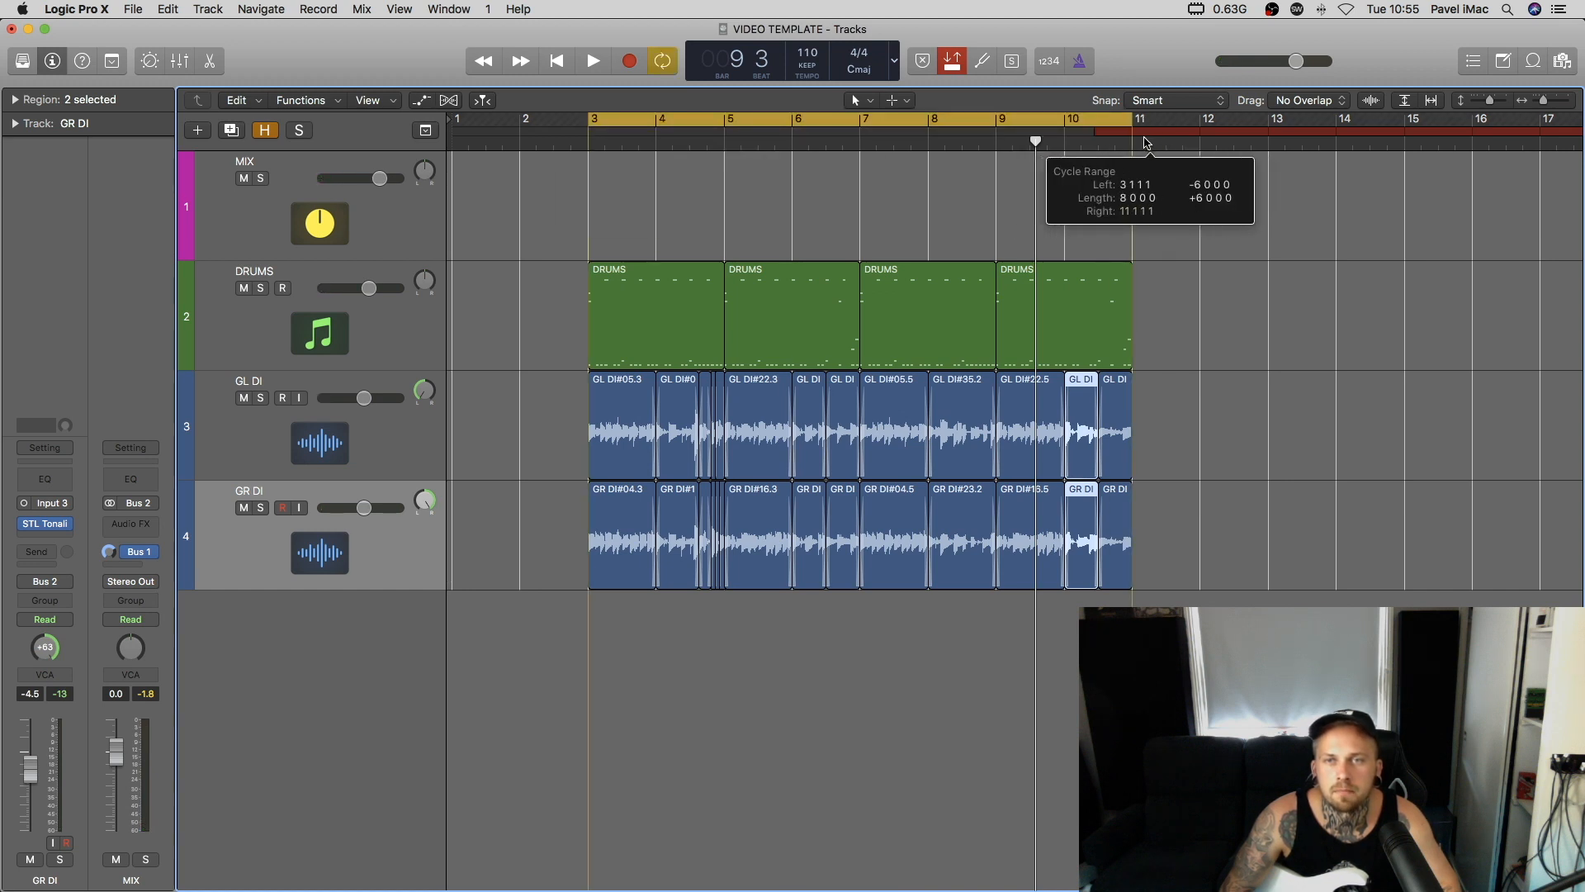
key("space")
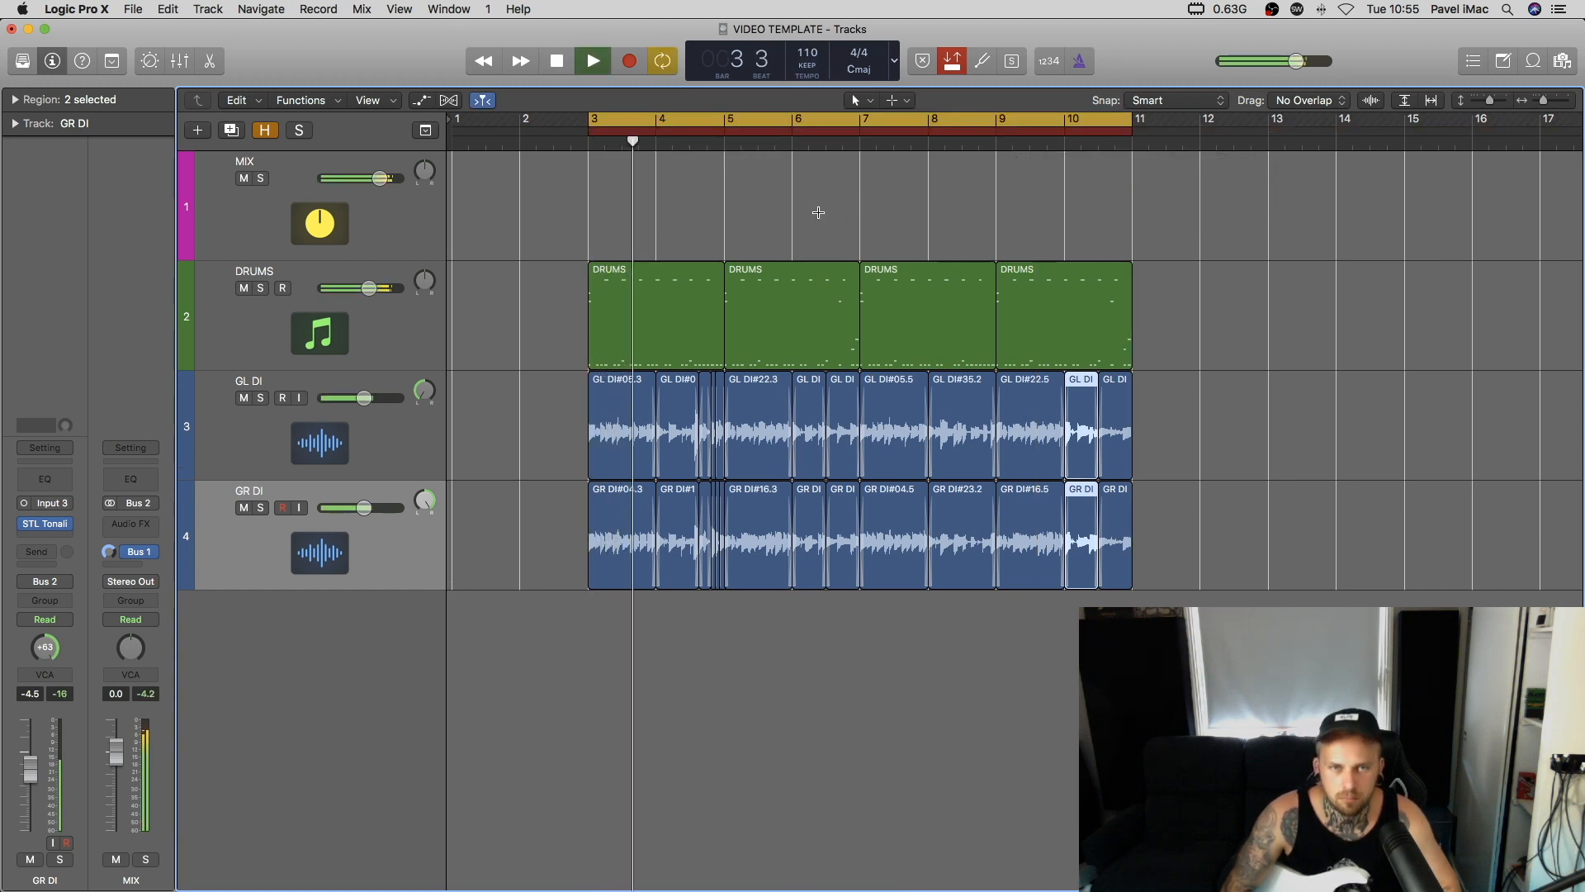
Move the playhead back to bar 8 and replay the closing bars of the riff.
left_click(844, 614)
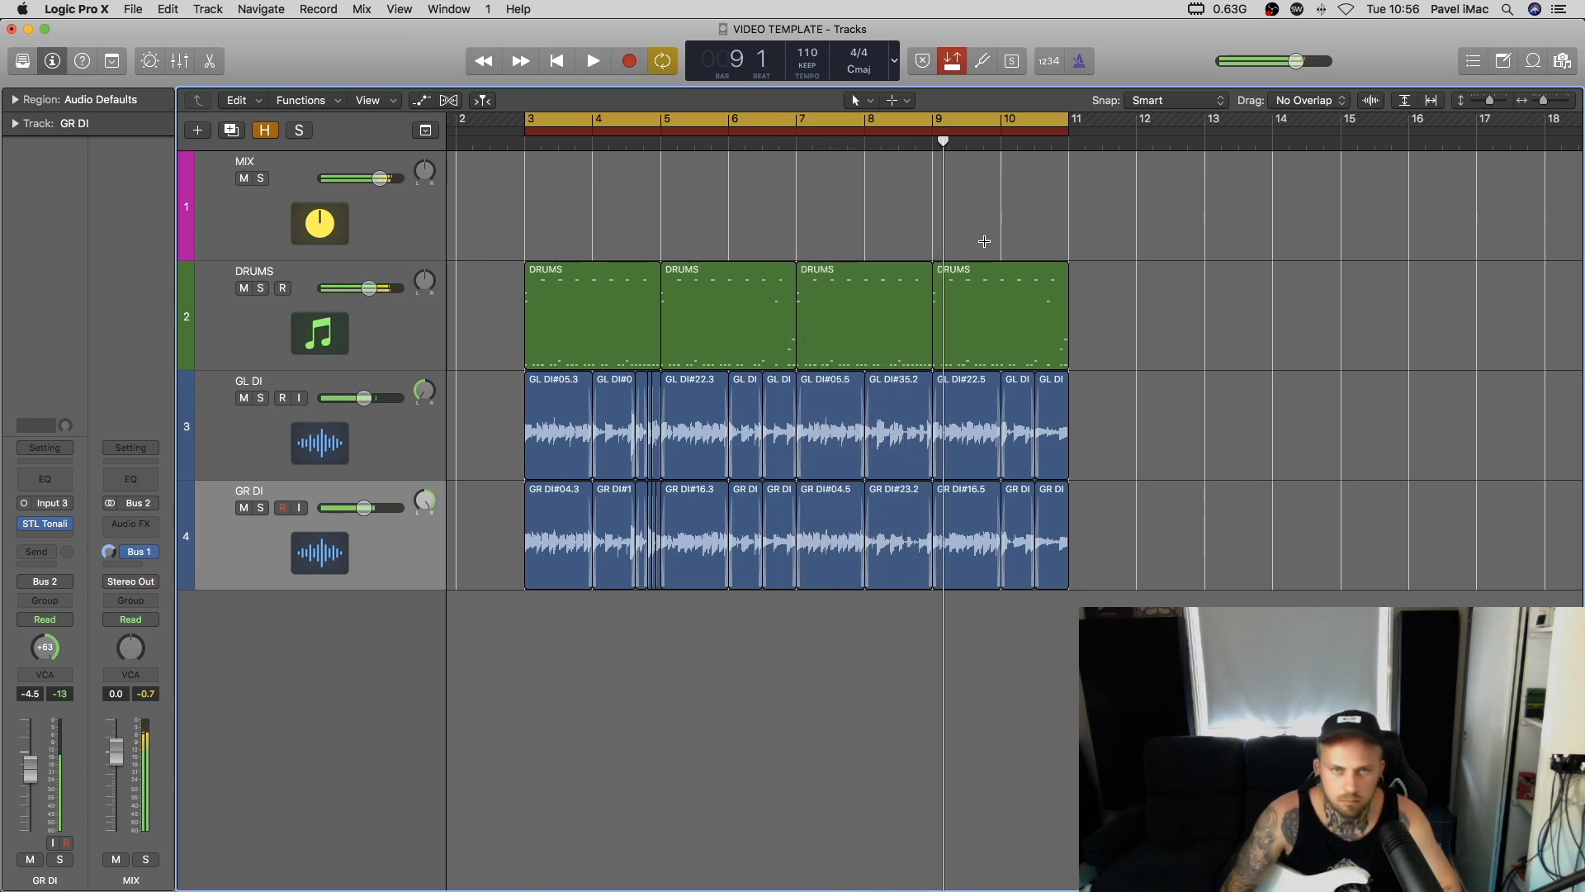
left_click(881, 146)
key("space")
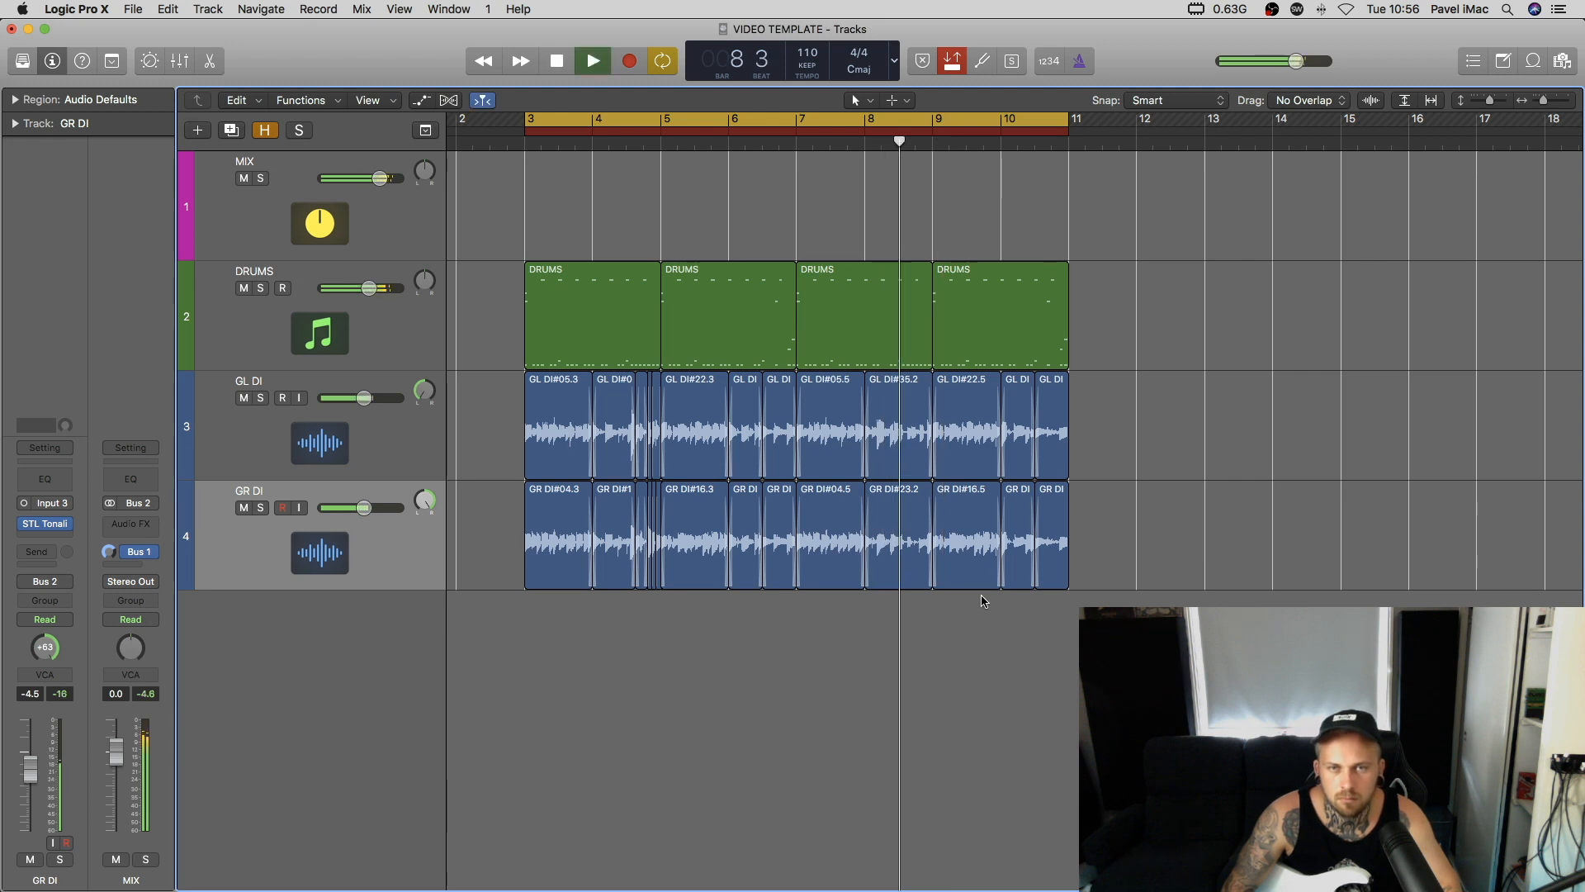
Move the playhead to bar 9 and open the last DRUMS region's notes for editing, showing bar 10.
scroll(987, 608, "right", 5)
scroll(987, 608, "right", 10)
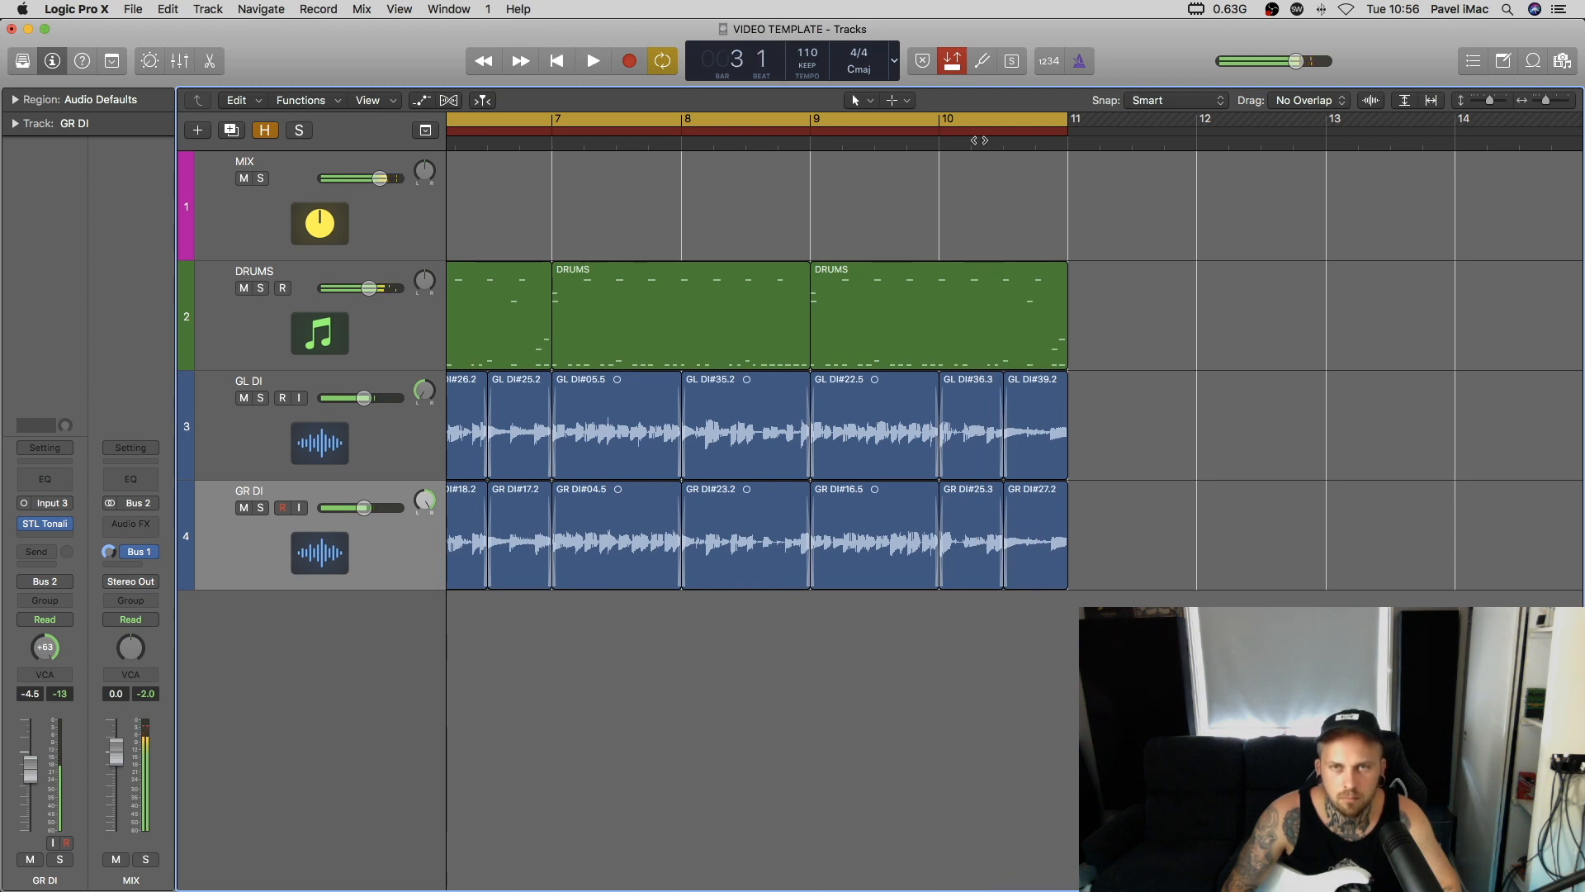
left_click(820, 142)
scroll(850, 213, "left", 10)
scroll(895, 272, "right", 4)
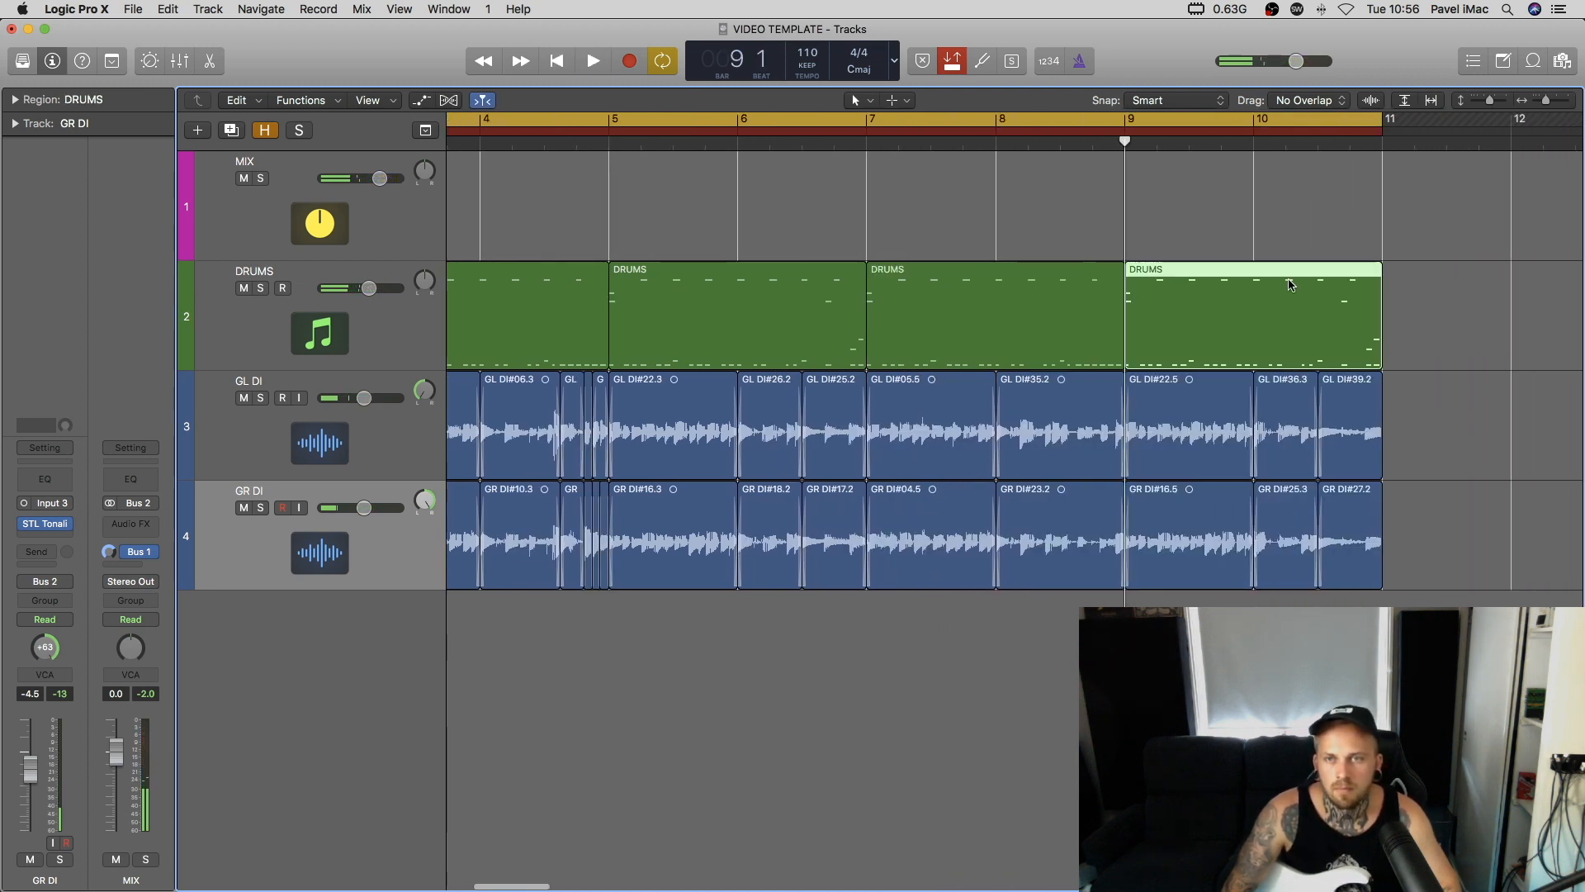
double_click(1163, 318)
scroll(1022, 611, "right", 12)
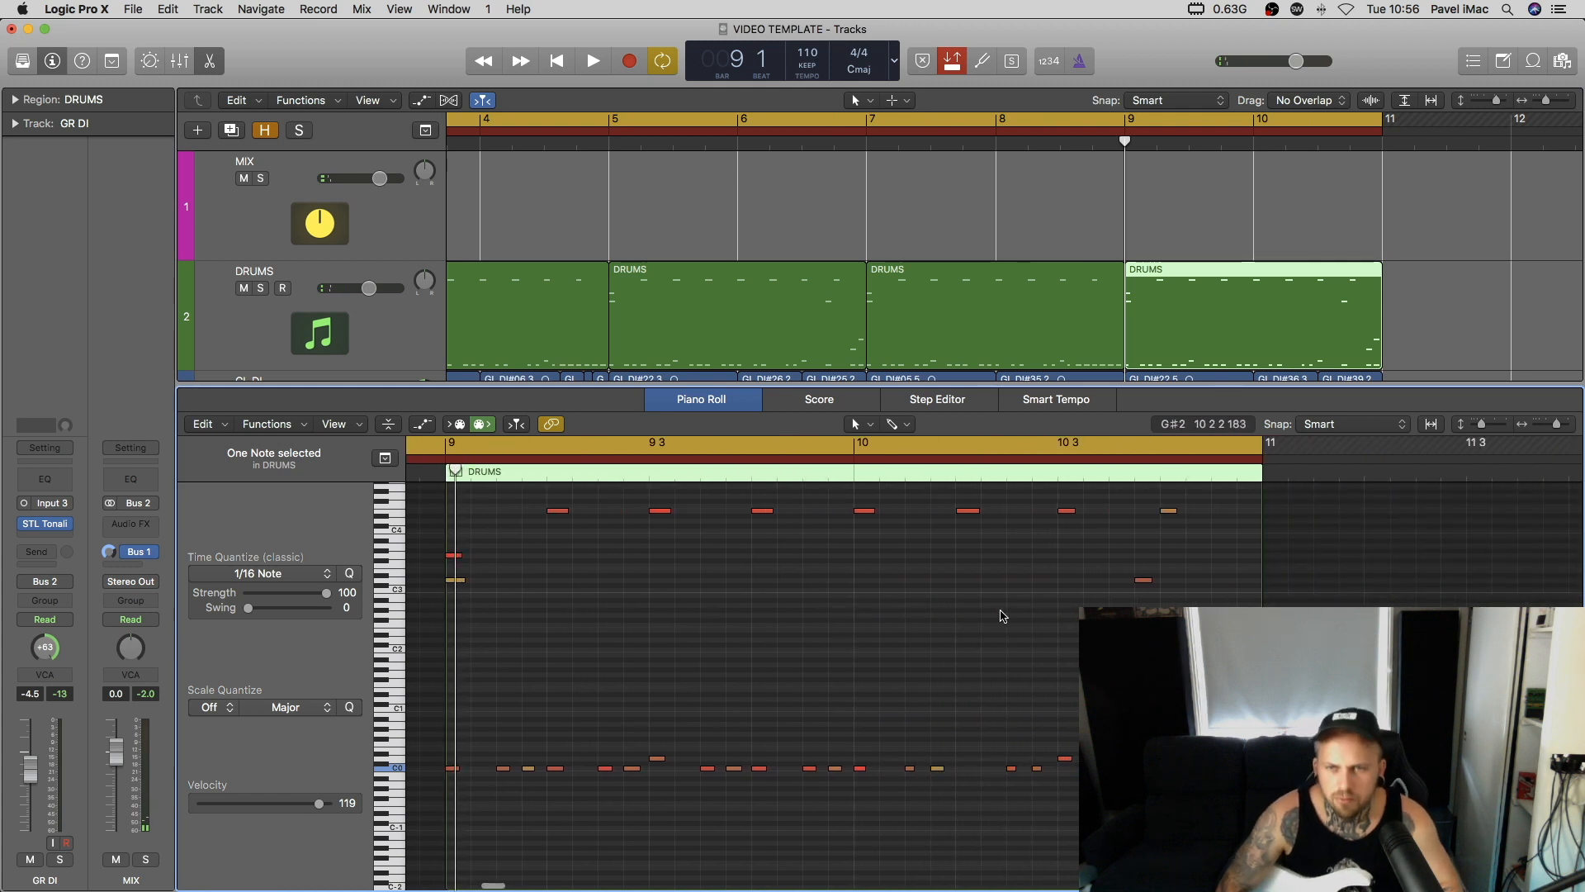
scroll(1020, 622, "right", 3)
scroll(1021, 622, "left", 2)
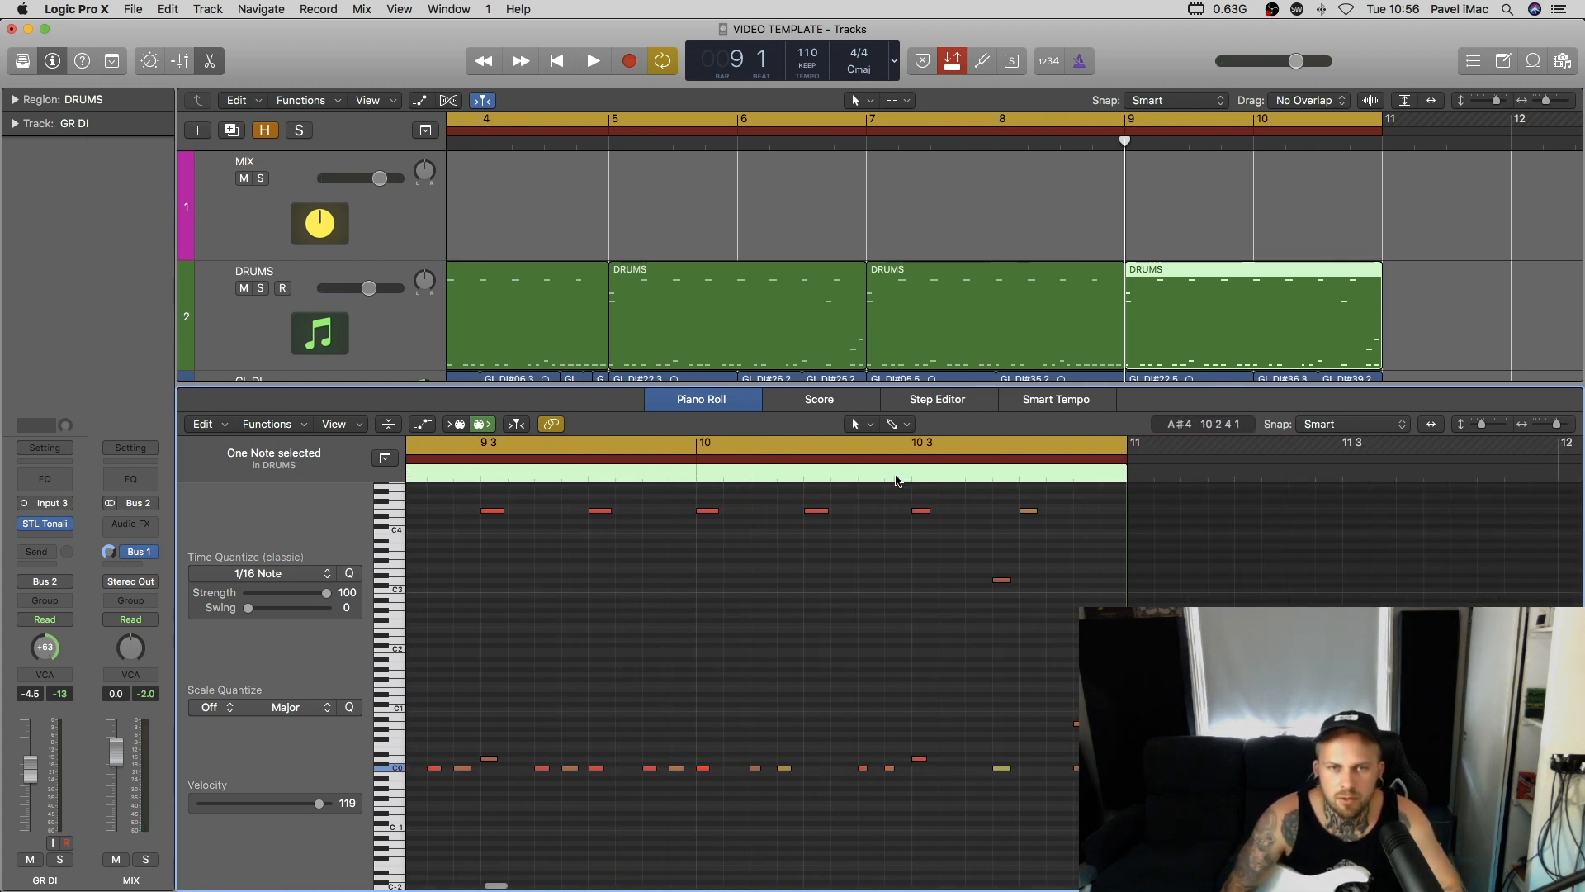
Audition from beat 3 of bar 10 and delete the two upper drum notes around beat 4 in the last DRUMS region.
left_click(909, 476)
key("space")
key("space")
left_click_drag(982, 495, 1053, 594)
key("Delete")
key("space")
key("space")
scroll(993, 782, "right", 2)
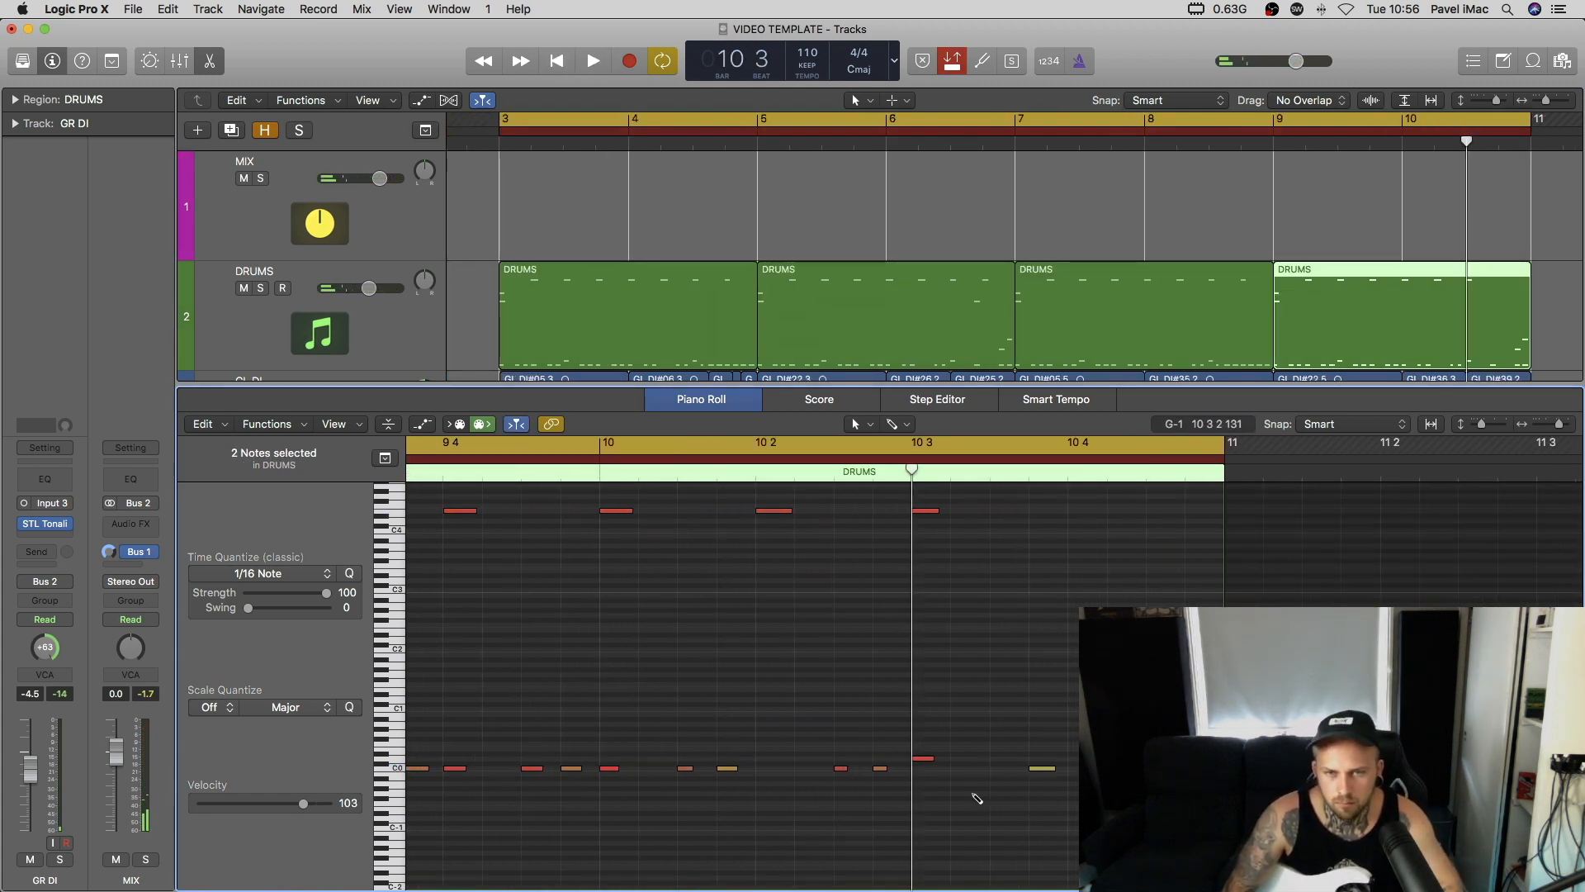
Turn off cycle mode and add a rising run of drum notes at the end of bar 10.
left_click(296, 805)
key("c")
scroll(917, 577, "right", 2)
key("space")
key("space")
left_click_drag(919, 768, 920, 759)
left_click(959, 760, "super")
left_click_drag(1039, 723, 1040, 703)
Play back the arrangement from the middle of the riff, then replay it from bar 7 to check the drum fill.
left_click(670, 141)
key("space")
scroll(934, 616, "down", 4)
key("space")
scroll(772, 262, "down", 5)
left_click(791, 141)
key("space")
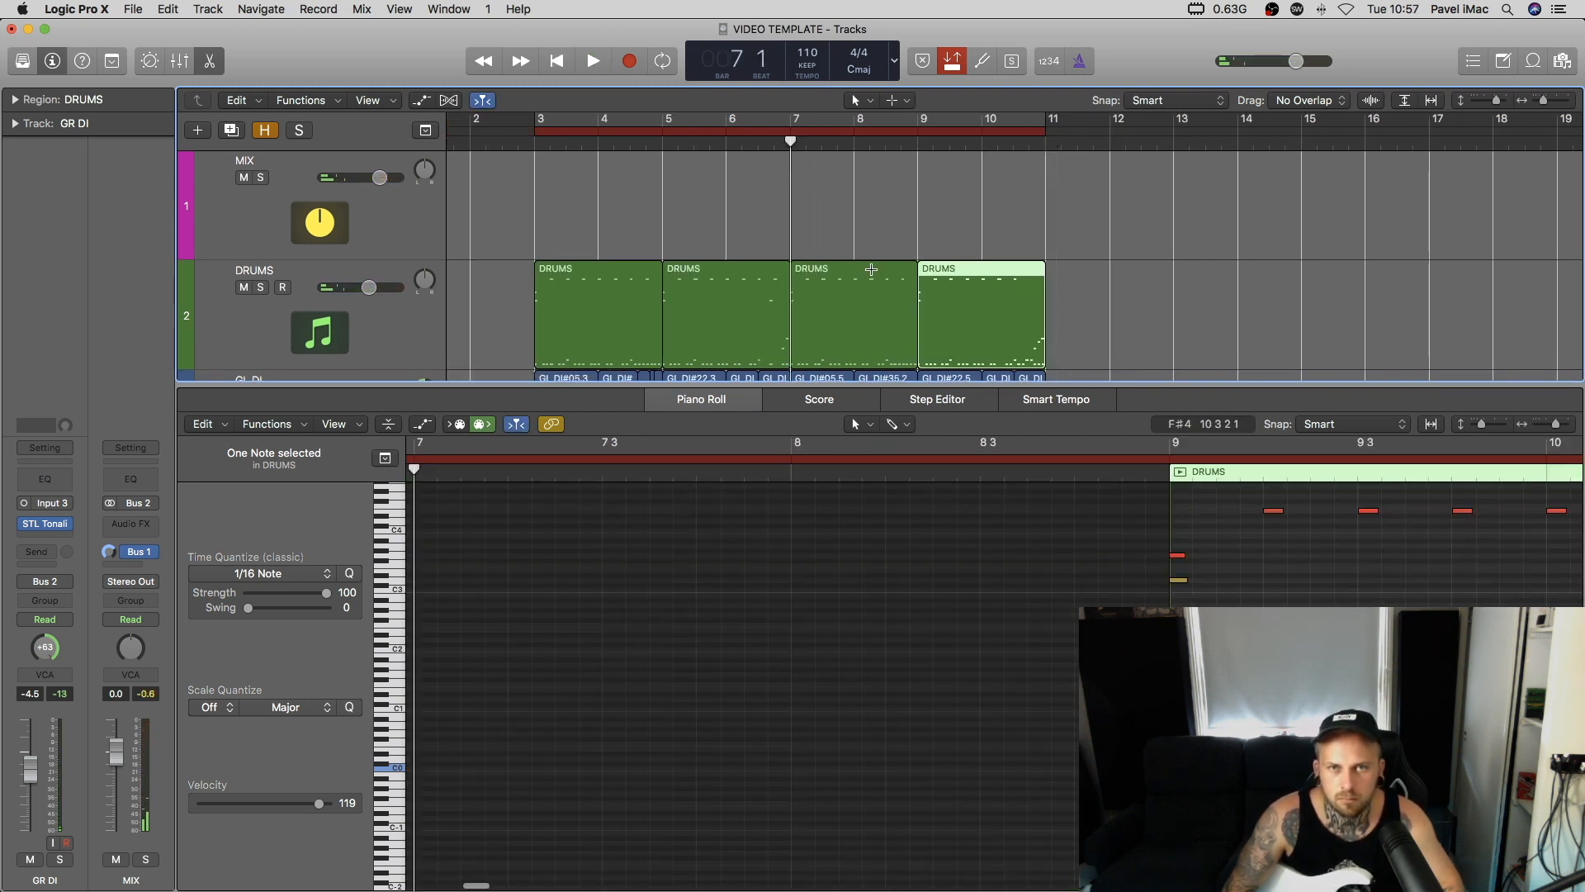
Add two higher cymbal hits on the last two sixteenths of bar 8 in the third DRUMS region and play the result.
left_click(871, 276)
scroll(974, 651, "up", 2)
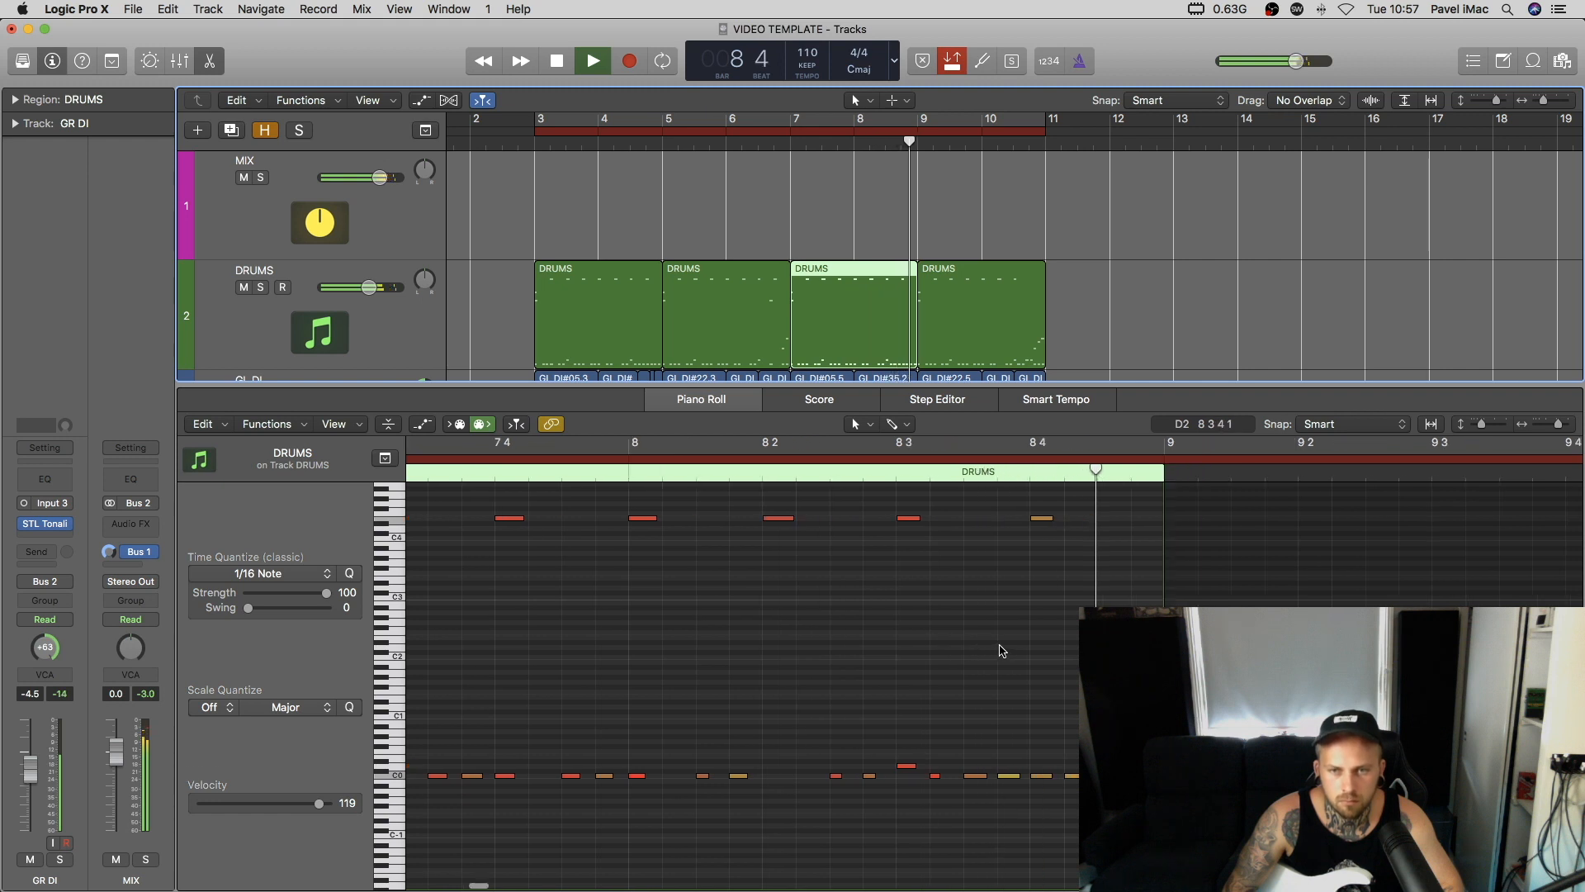
key("space")
scroll(1024, 602, "up", 2)
scroll(952, 601, "up", 2)
left_click_drag(884, 560, 931, 551)
key("space")
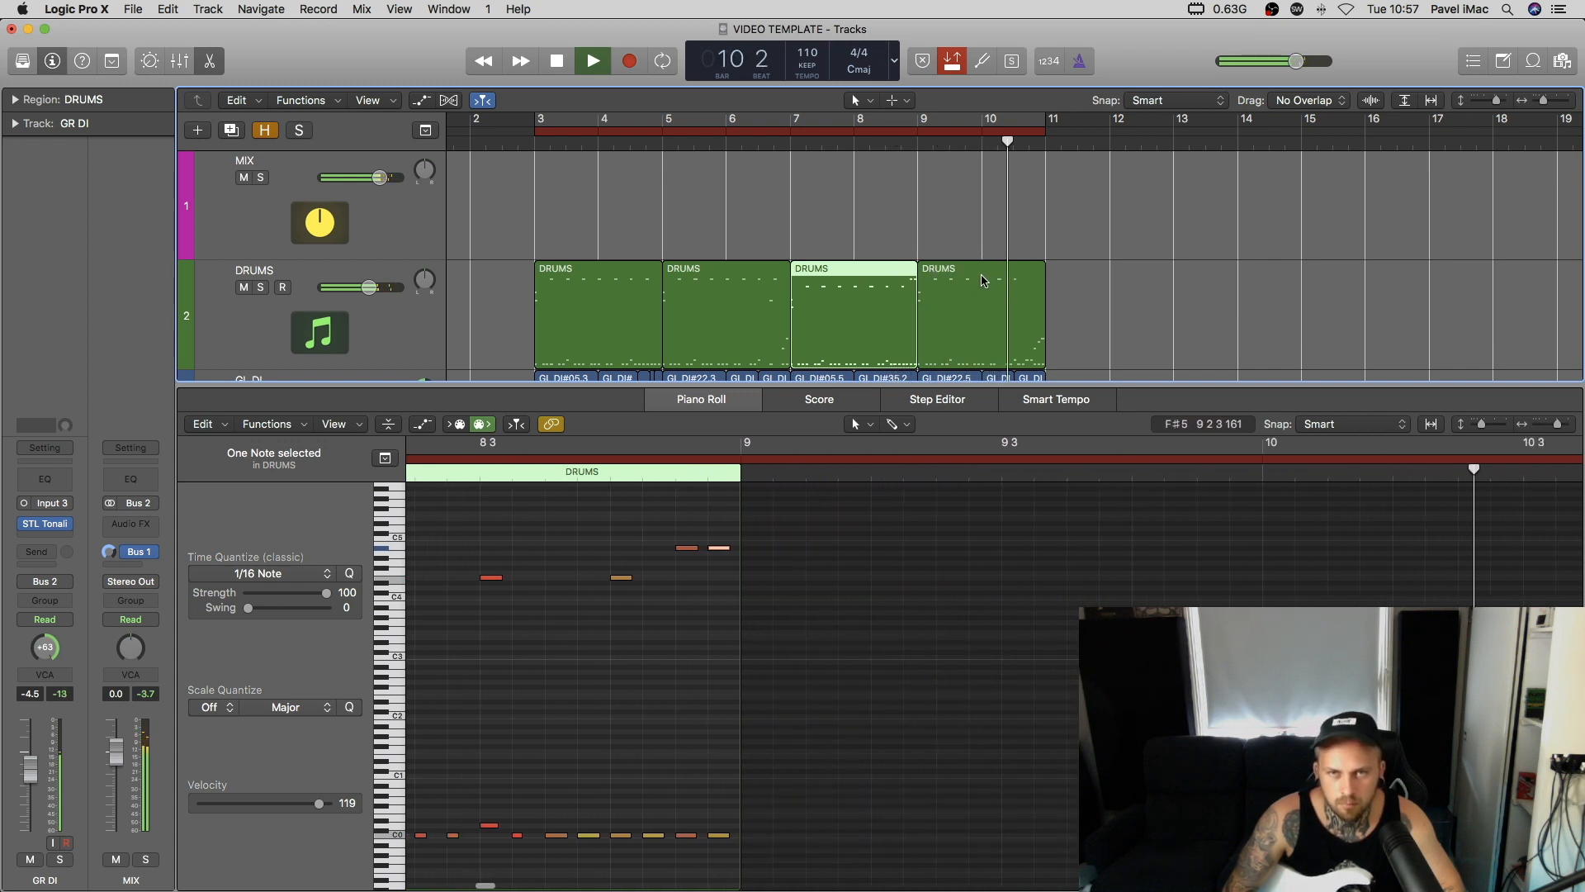
Deselect the drum region, close the note editor and return the playhead to bar 3.
left_click(1076, 279)
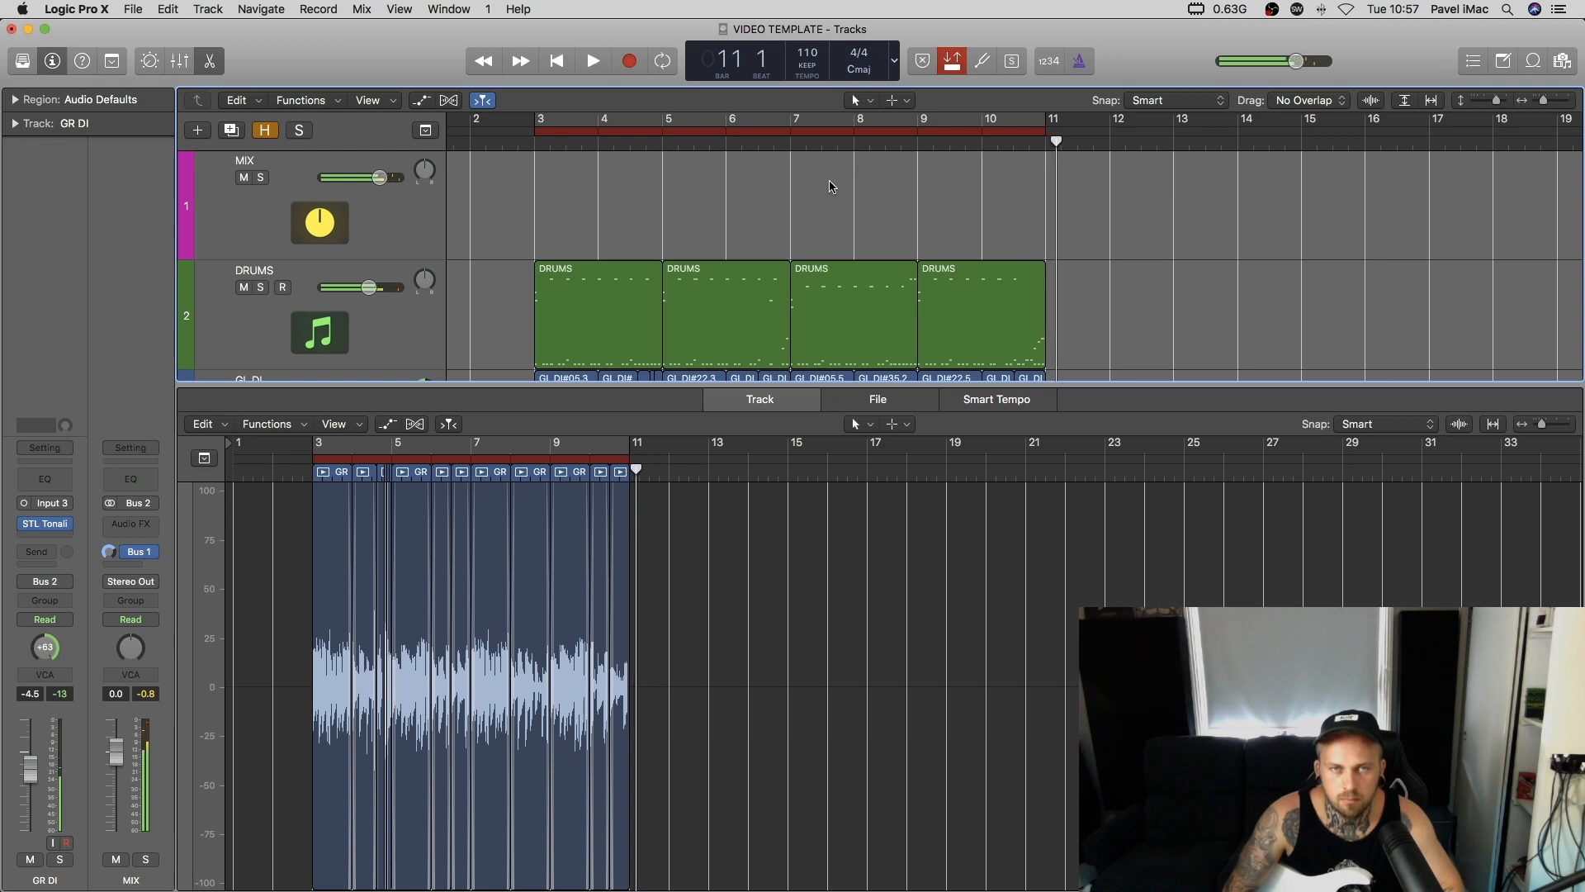
key("p")
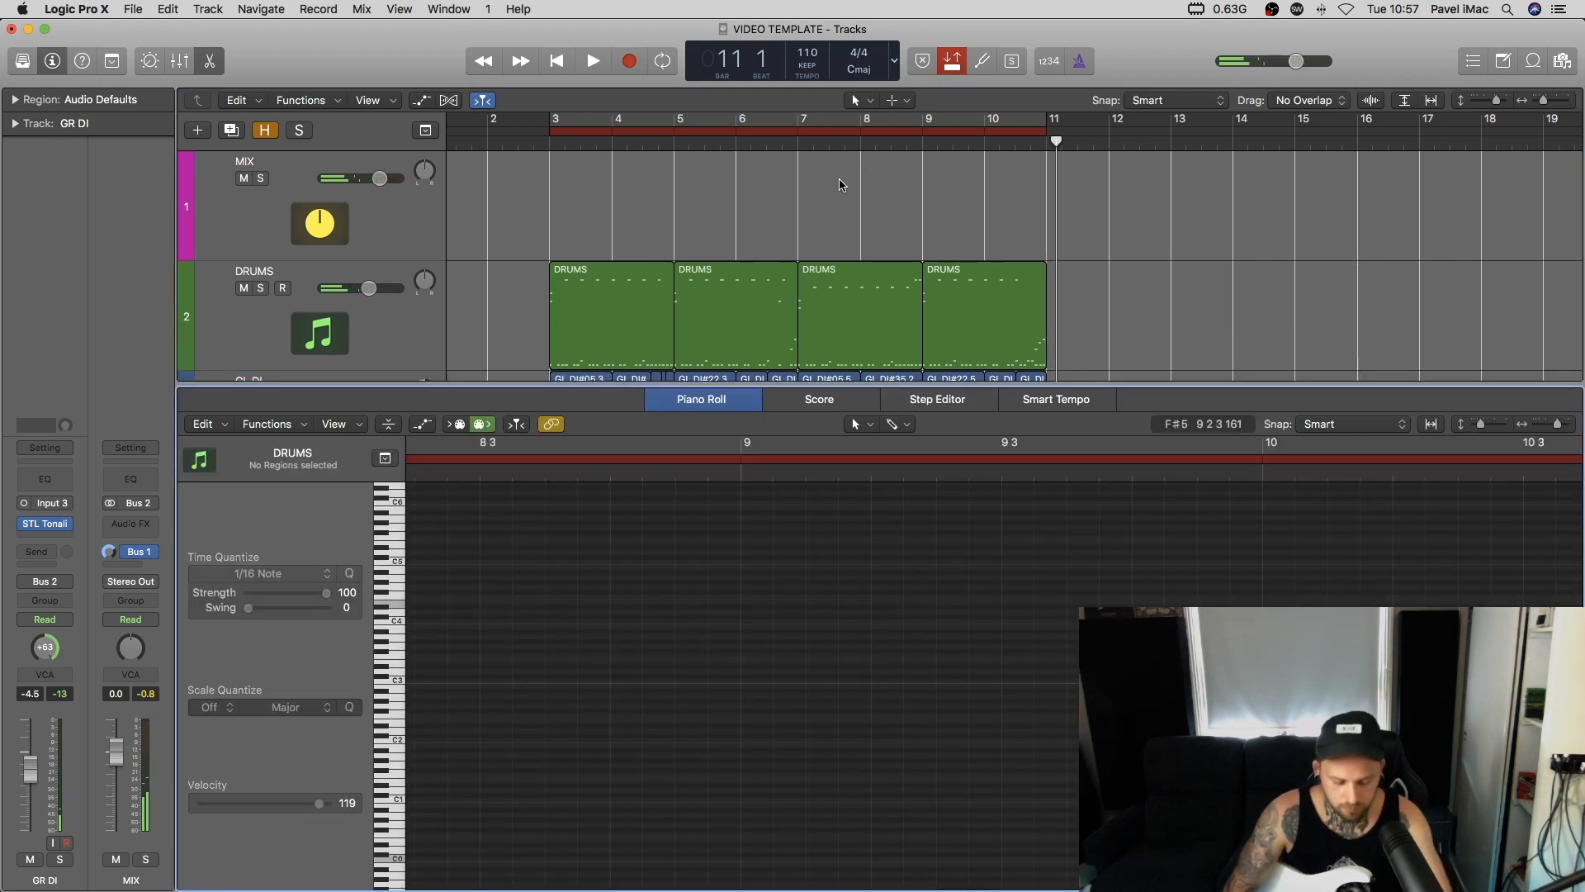
key("p")
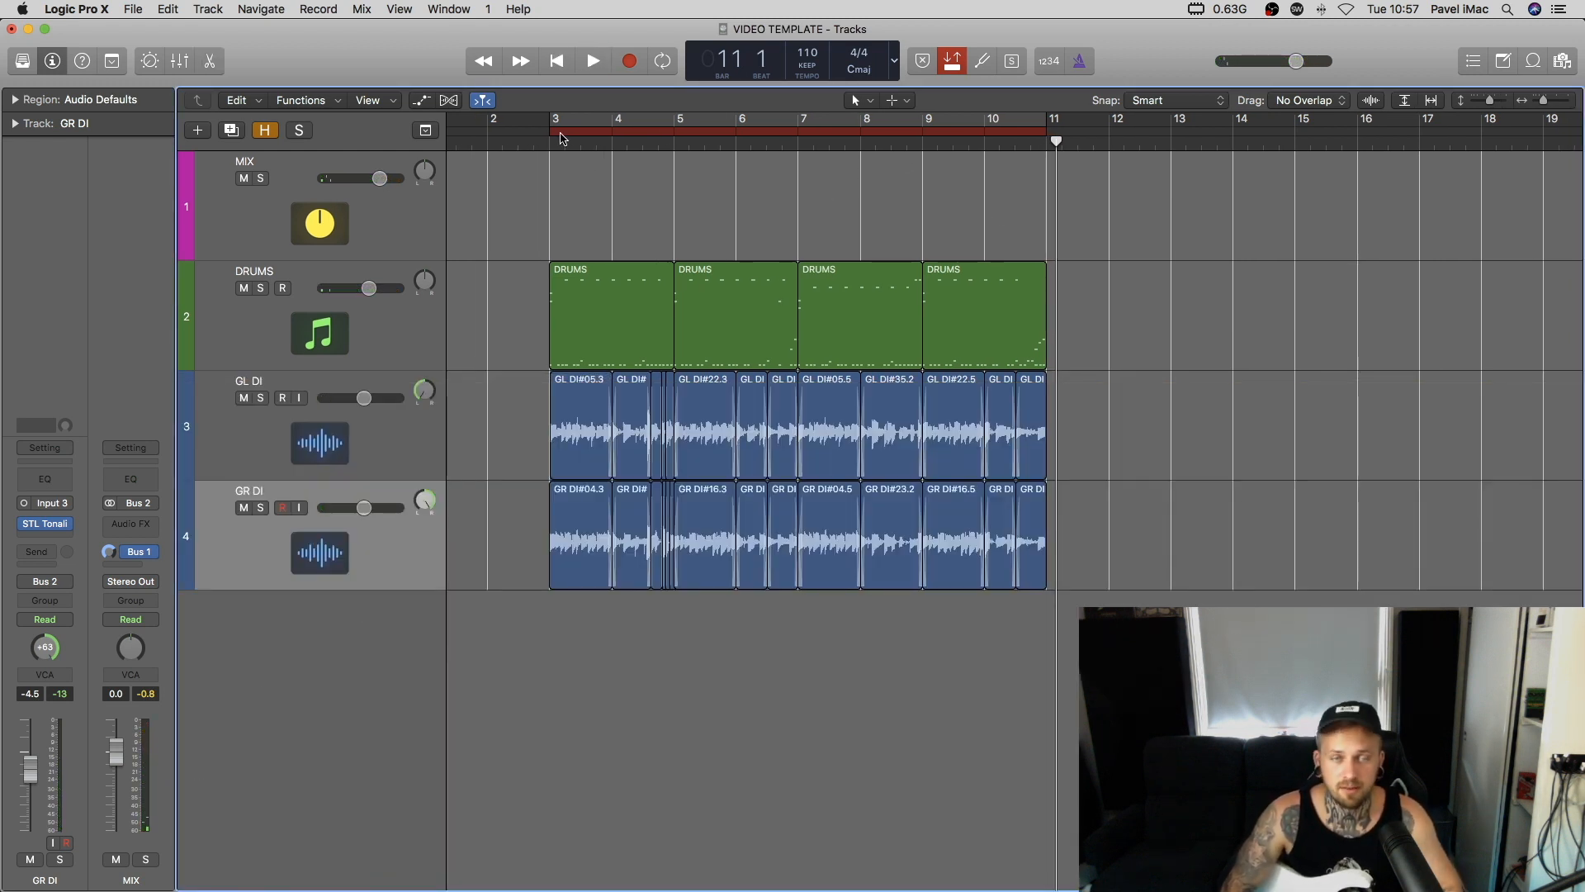
scroll(682, 163, "left", 1)
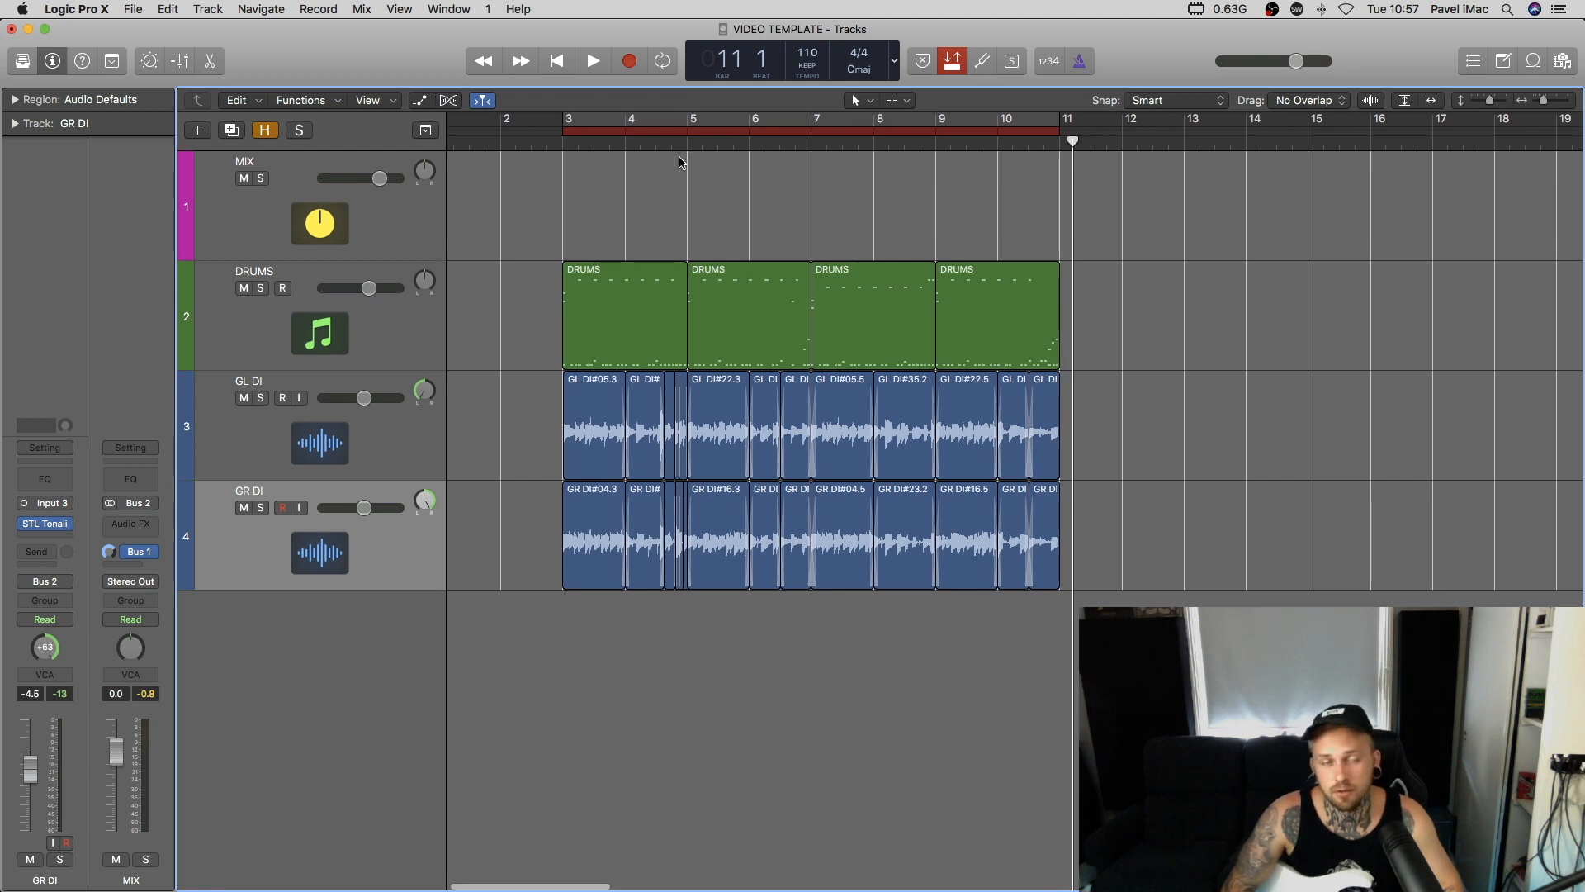
scroll(687, 163, "down", 2)
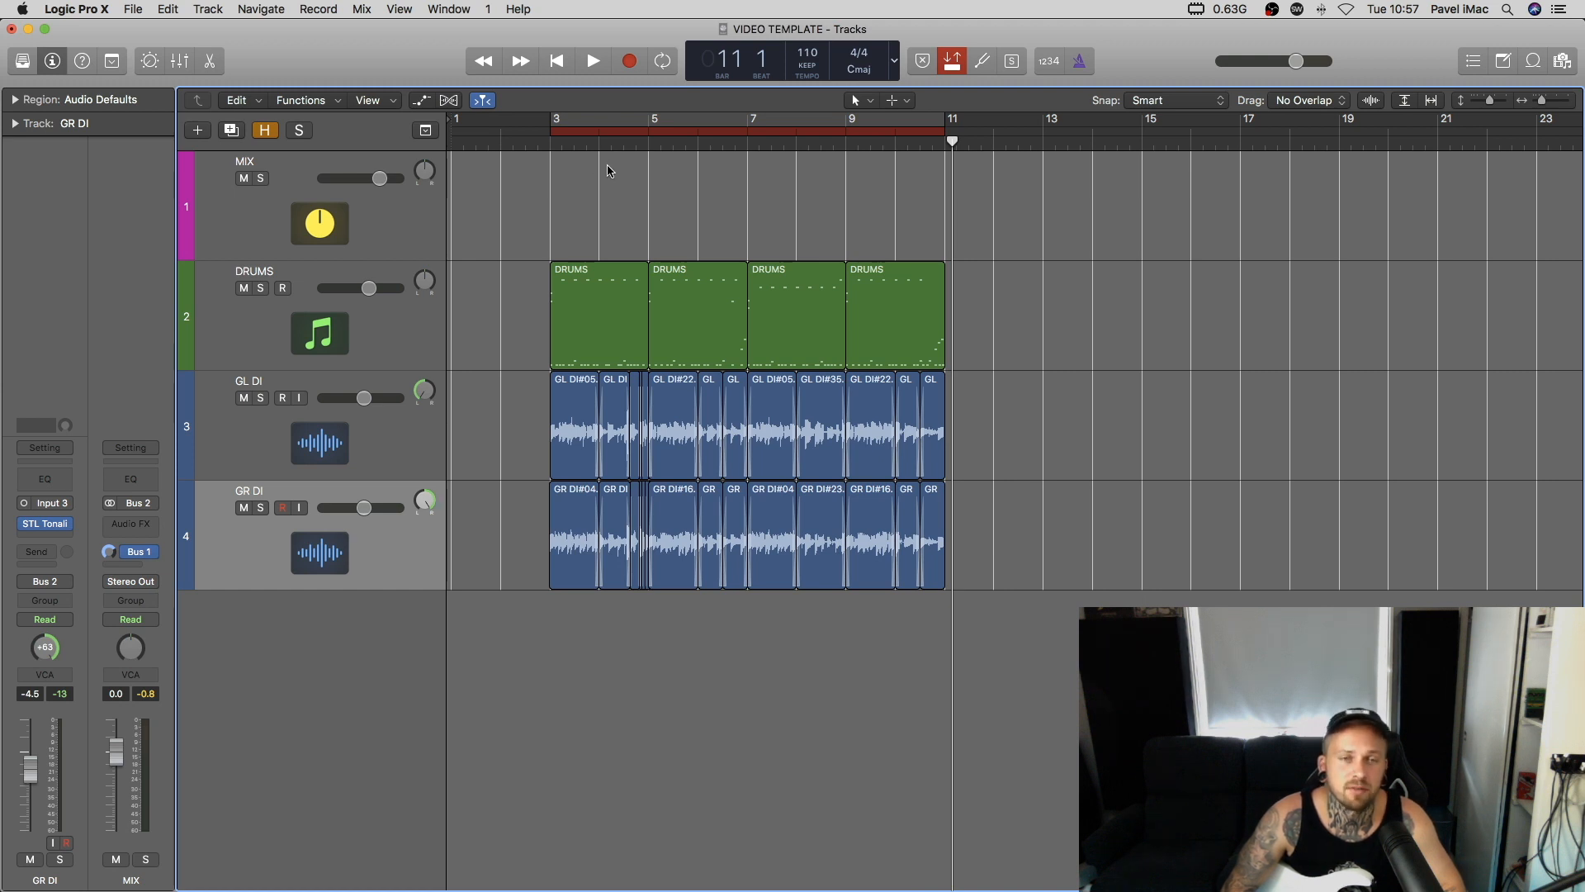
left_click(551, 140)
scroll(926, 408, "right", 2)
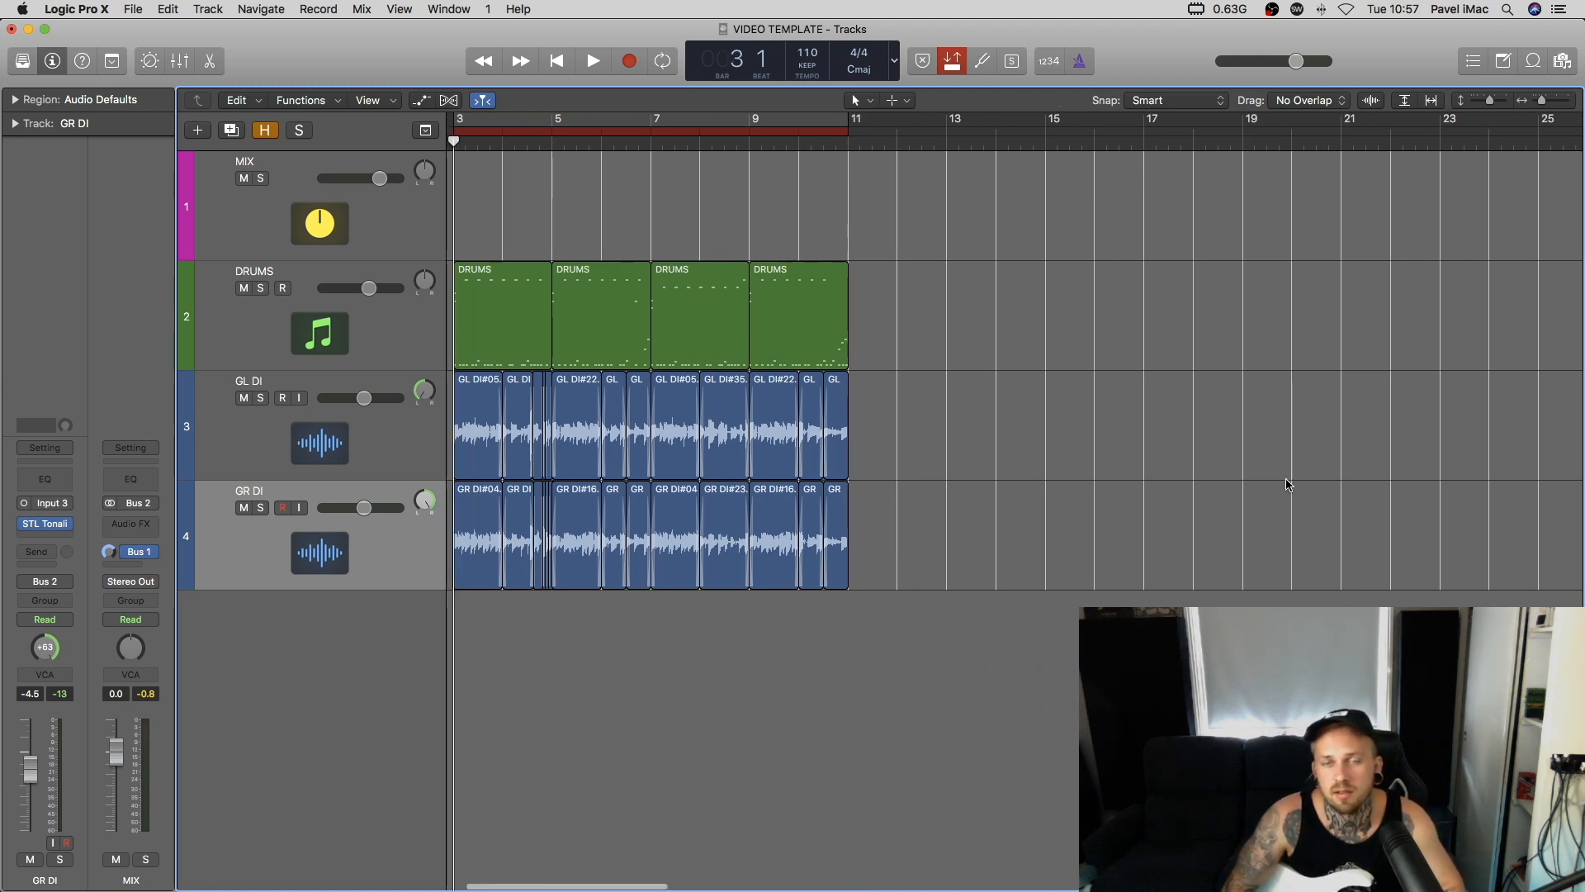
scroll(1329, 484, "left", 2)
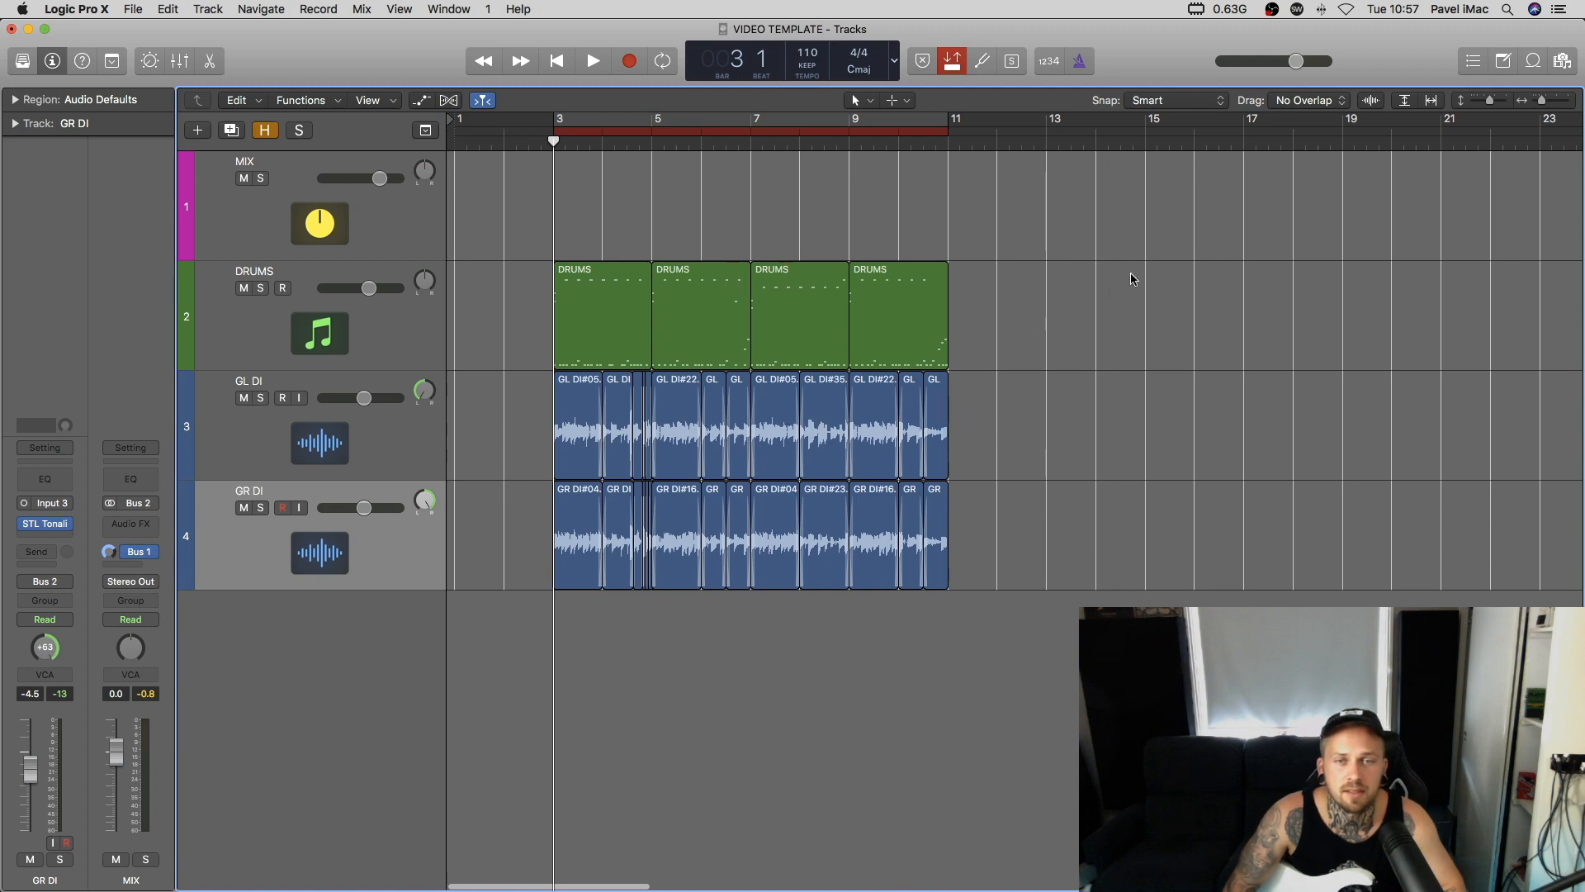